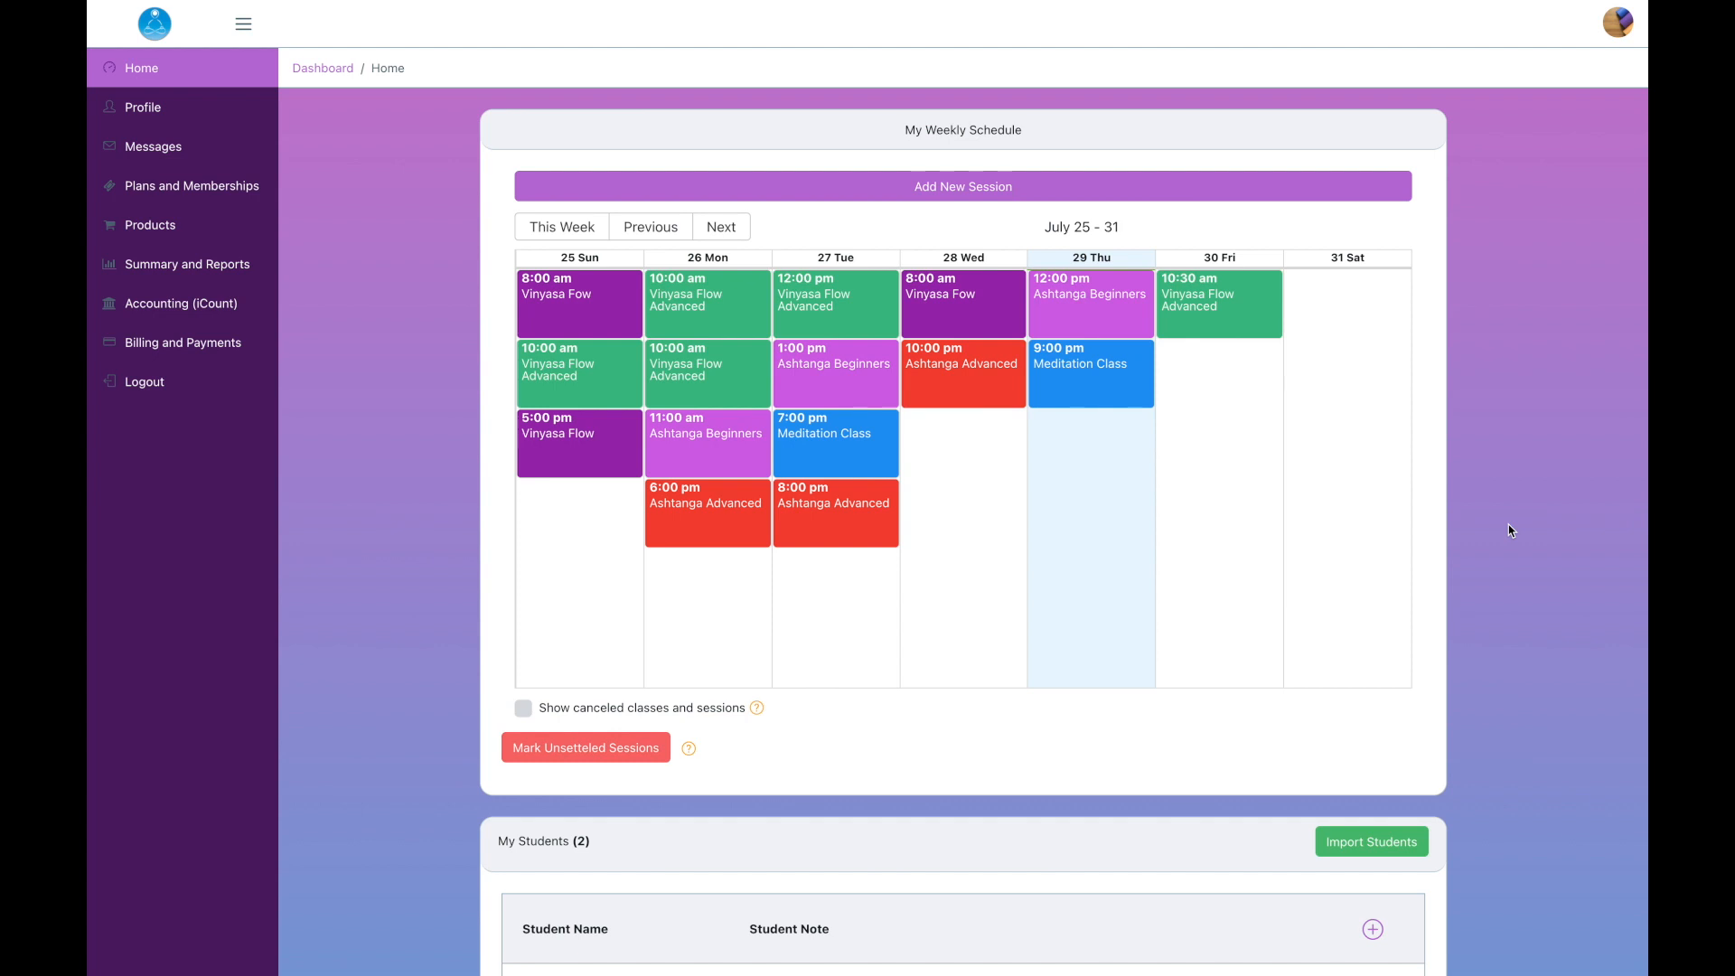
Open the Thursday July 29 12:00 pm Ashtanga Beginners session and review its details and its valid tickets and memberships
left_click(1092, 320)
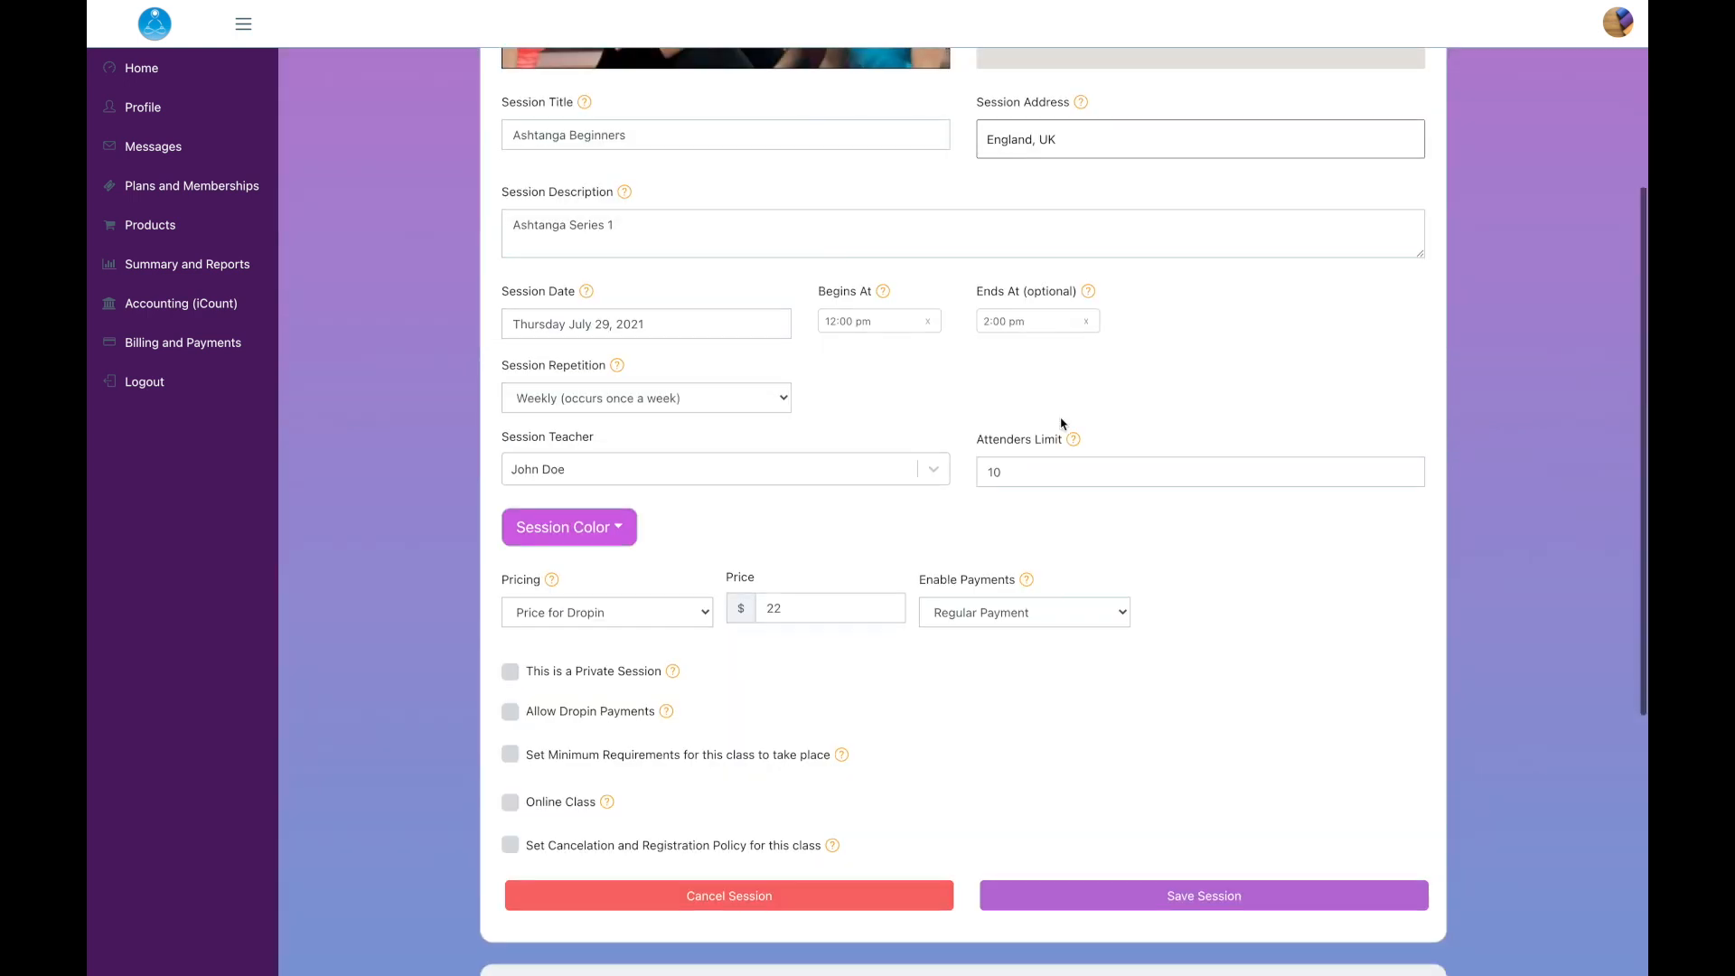
scroll(1062, 424, "down", 1)
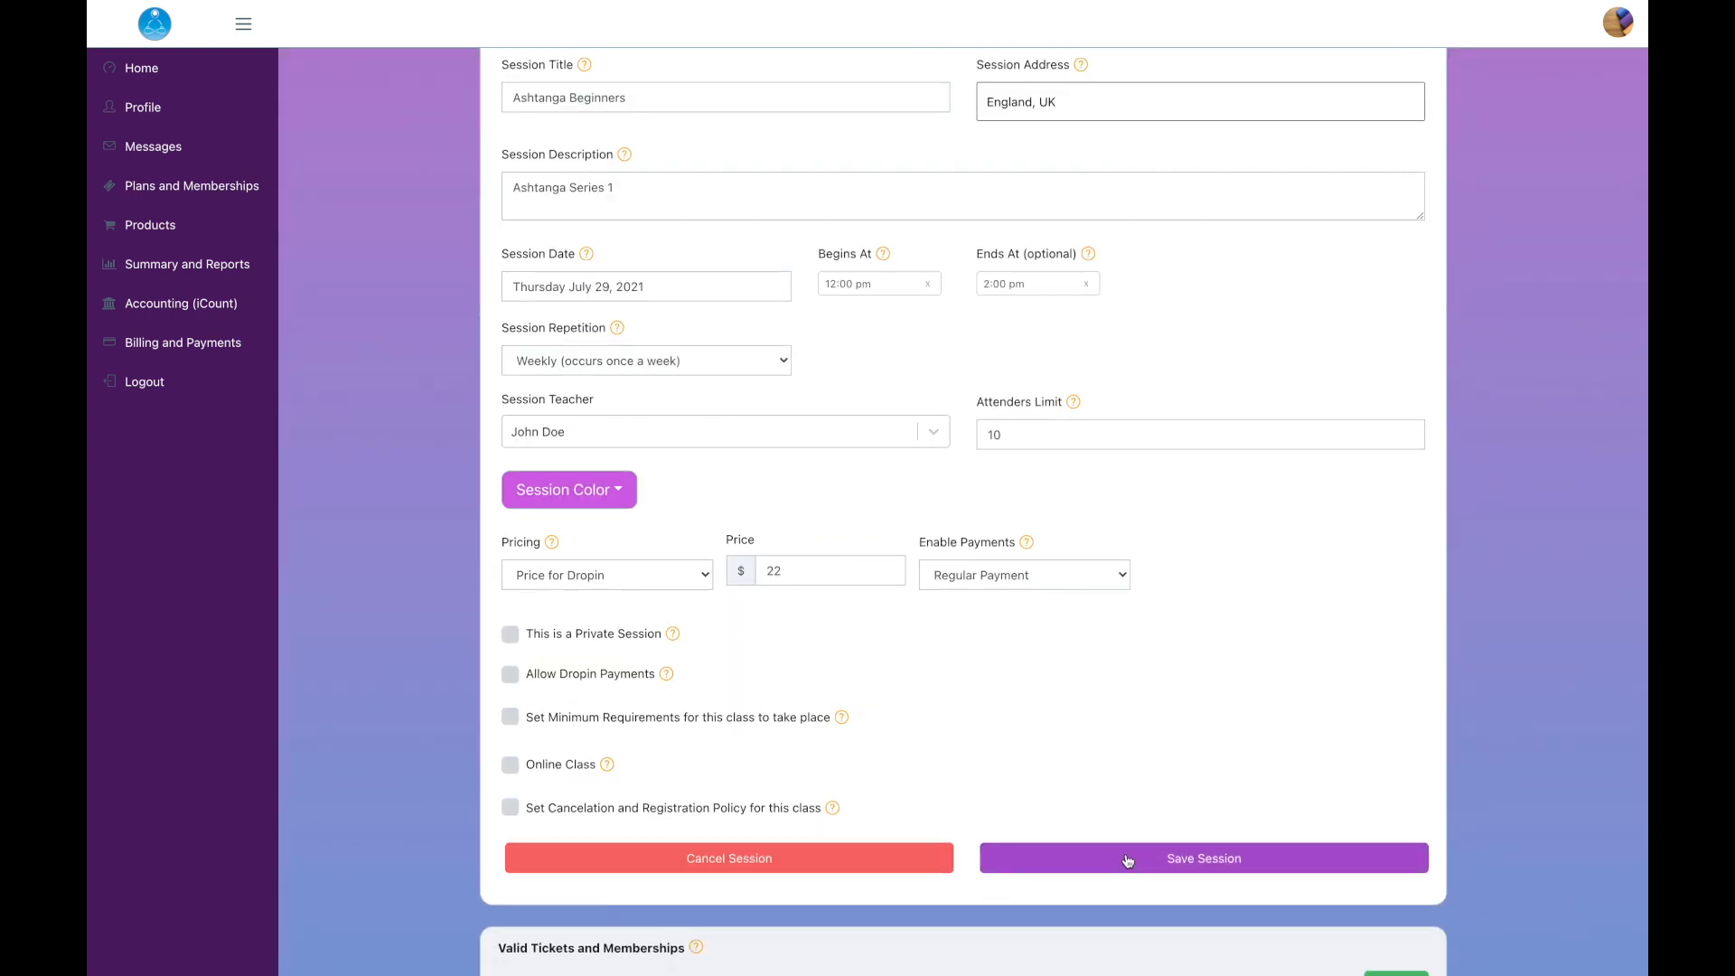
scroll(1072, 581, "up", 4)
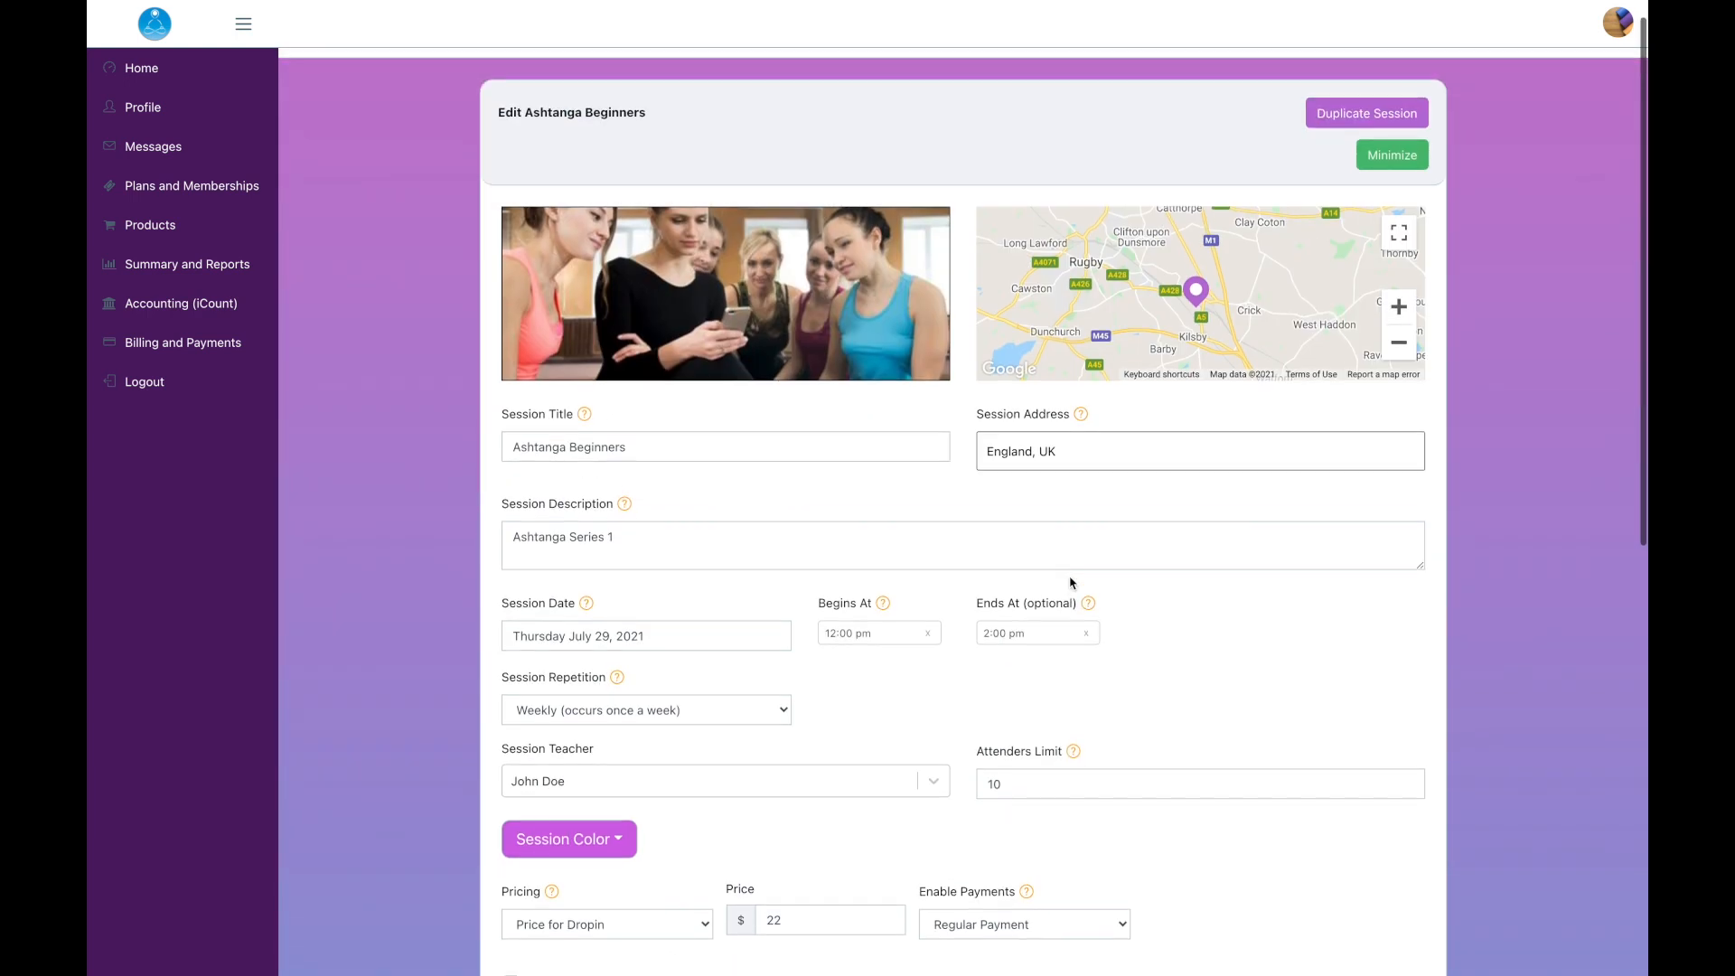
left_click(1391, 155)
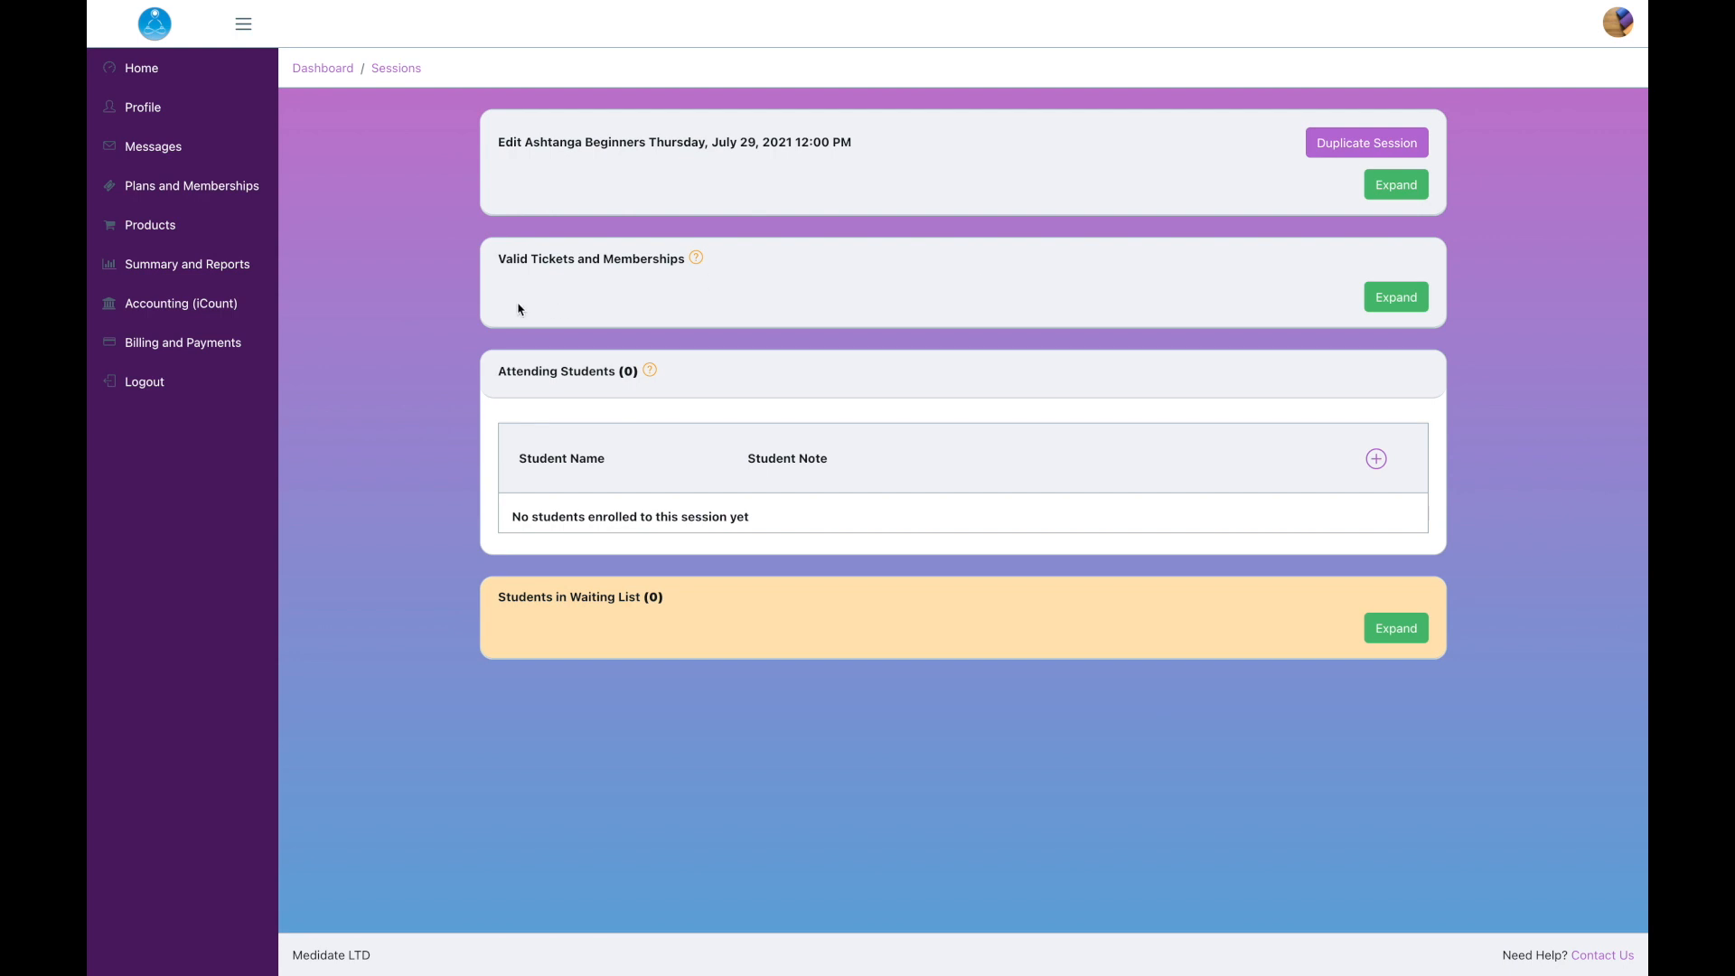
left_click(1378, 297)
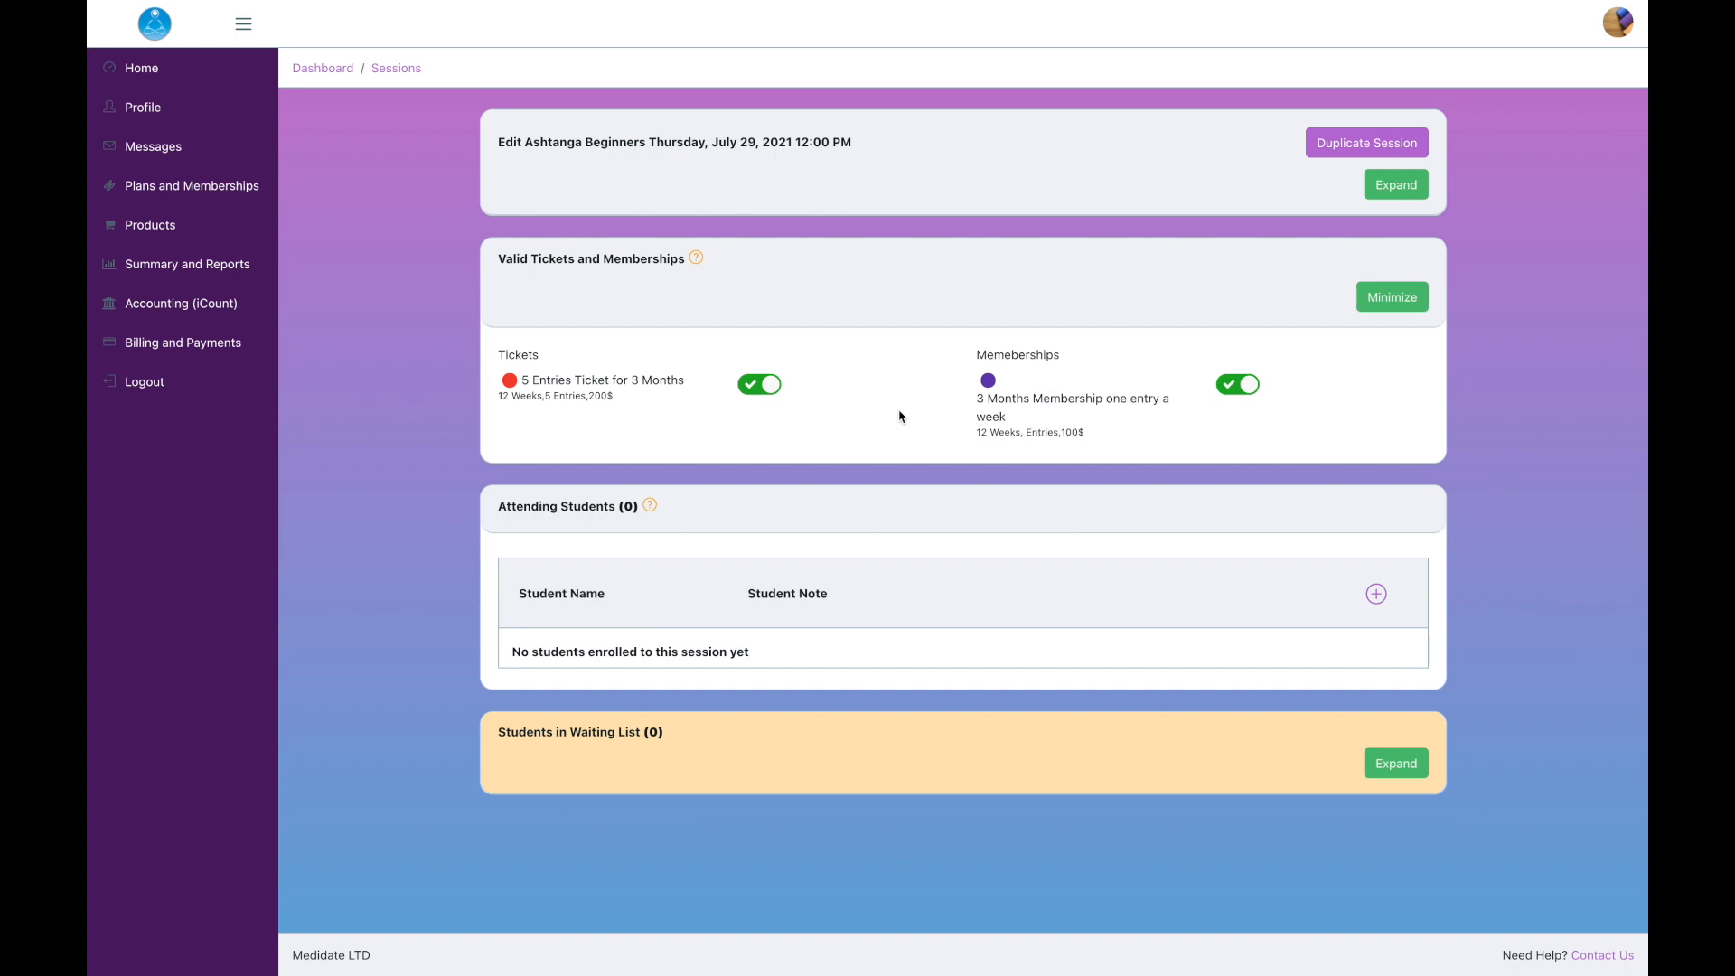
left_click(1394, 305)
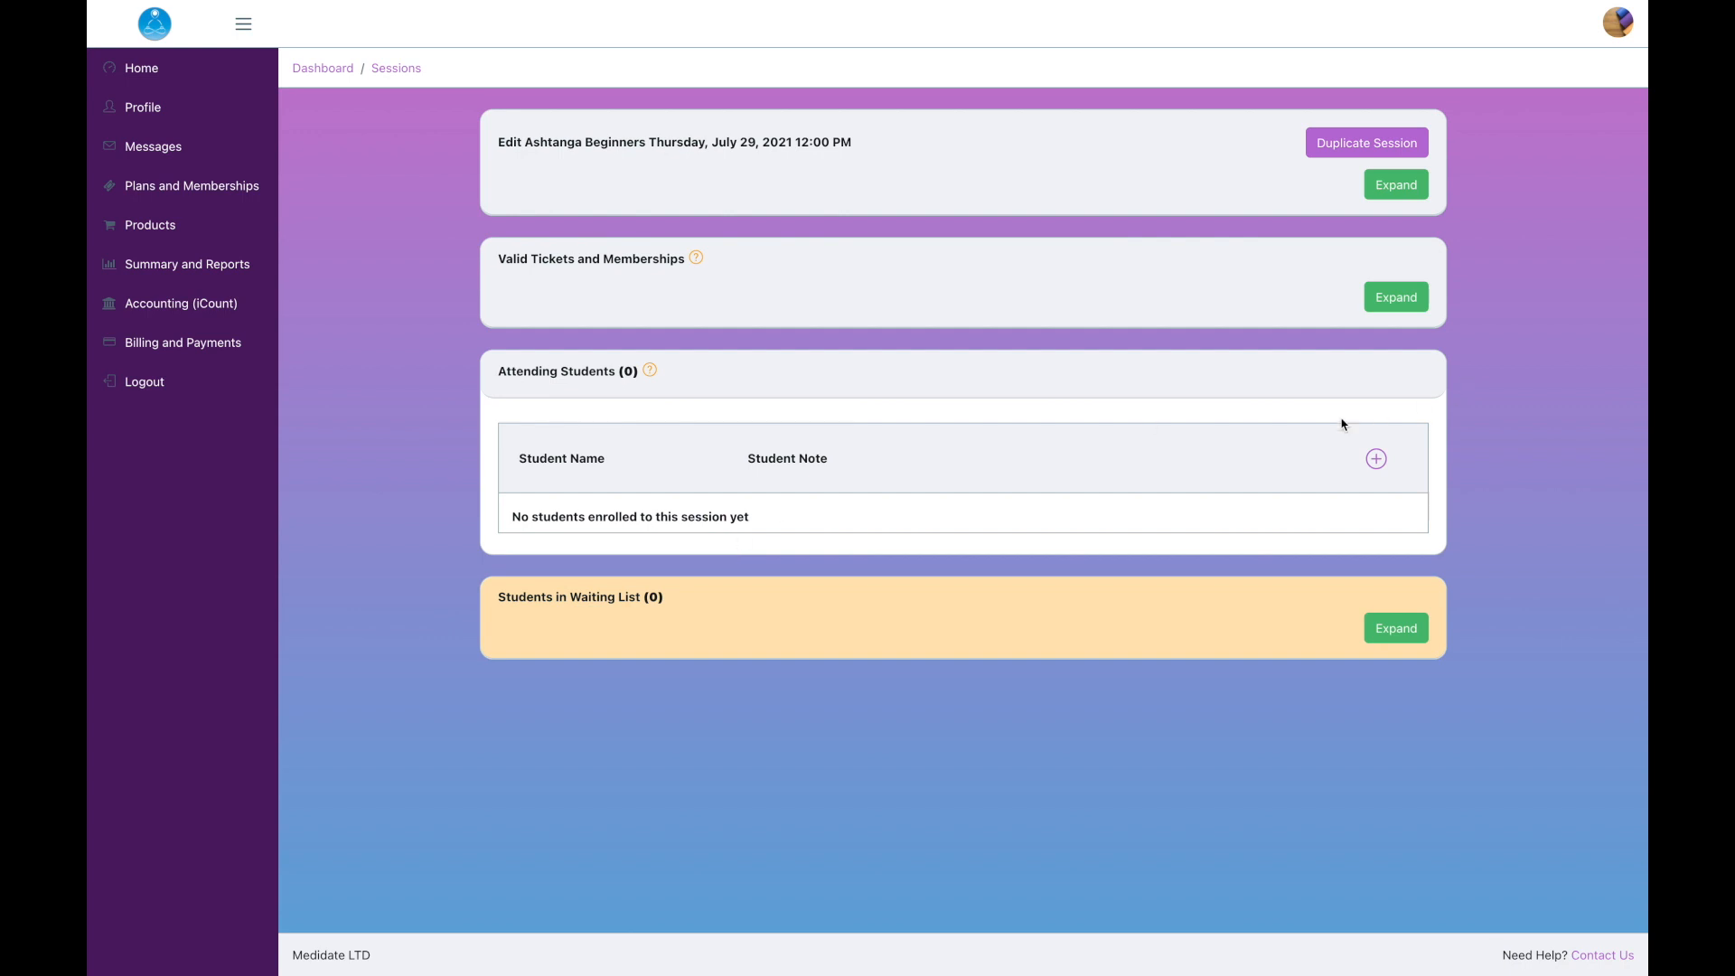
Add Student Three to the session's attending students with the session note "Forgot their Mat"
left_click(1377, 462)
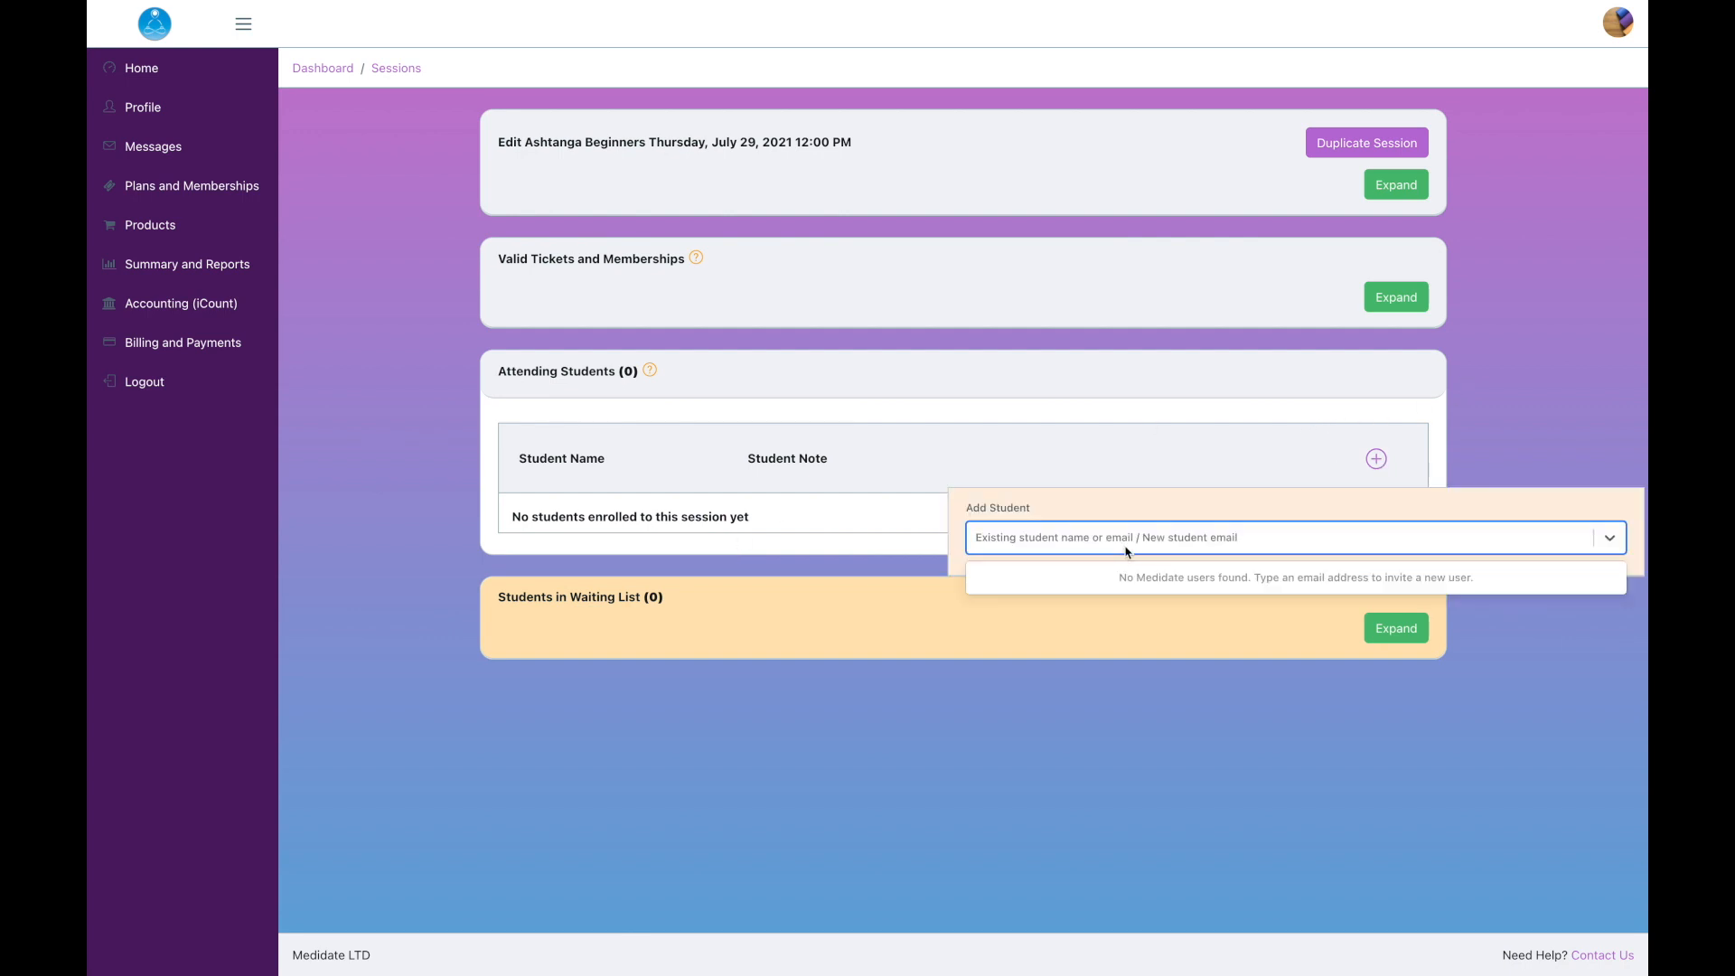
type("Stu")
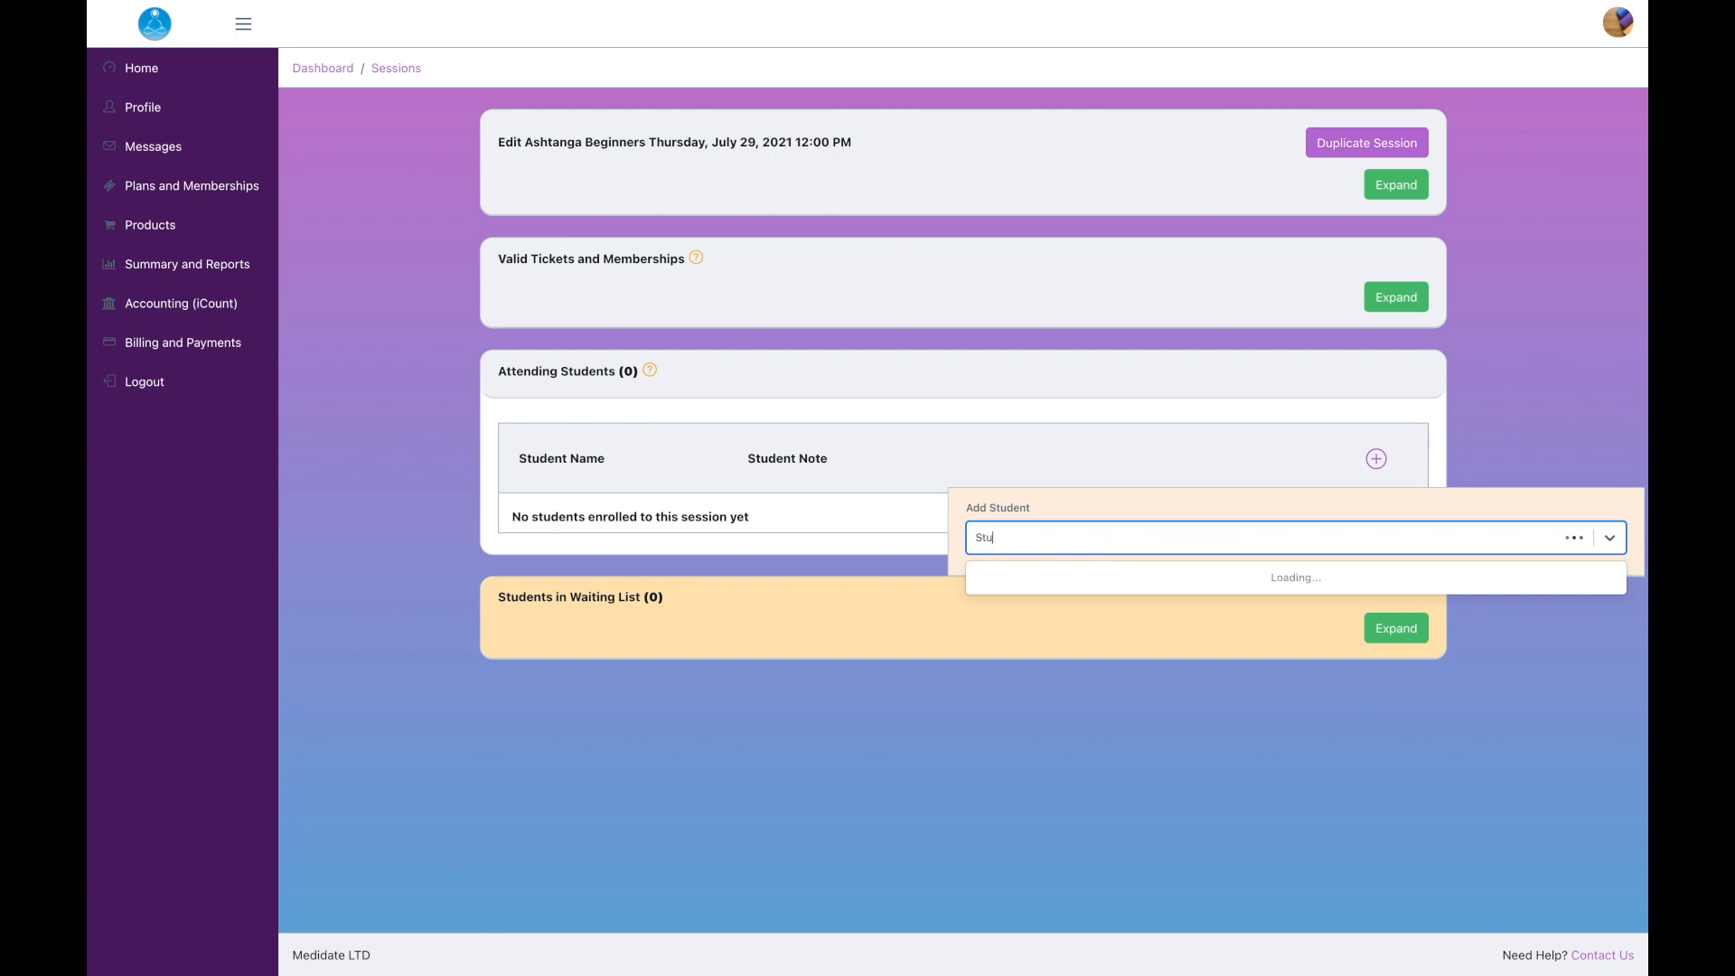
type("dent")
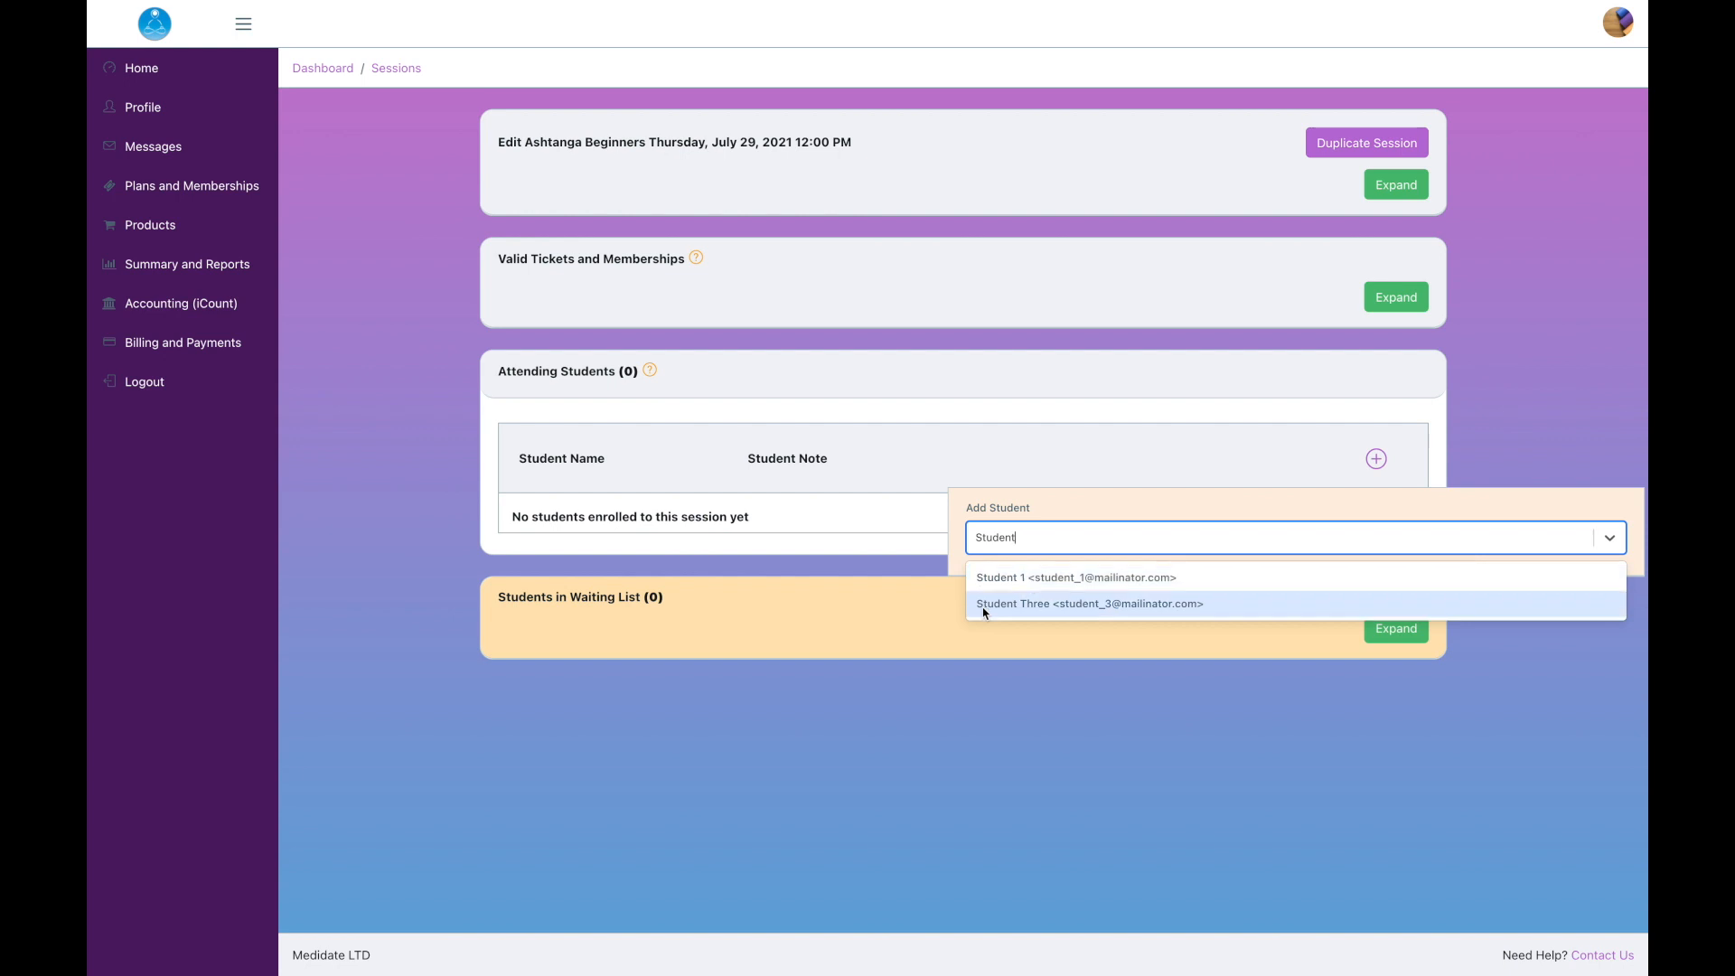
left_click(1065, 605)
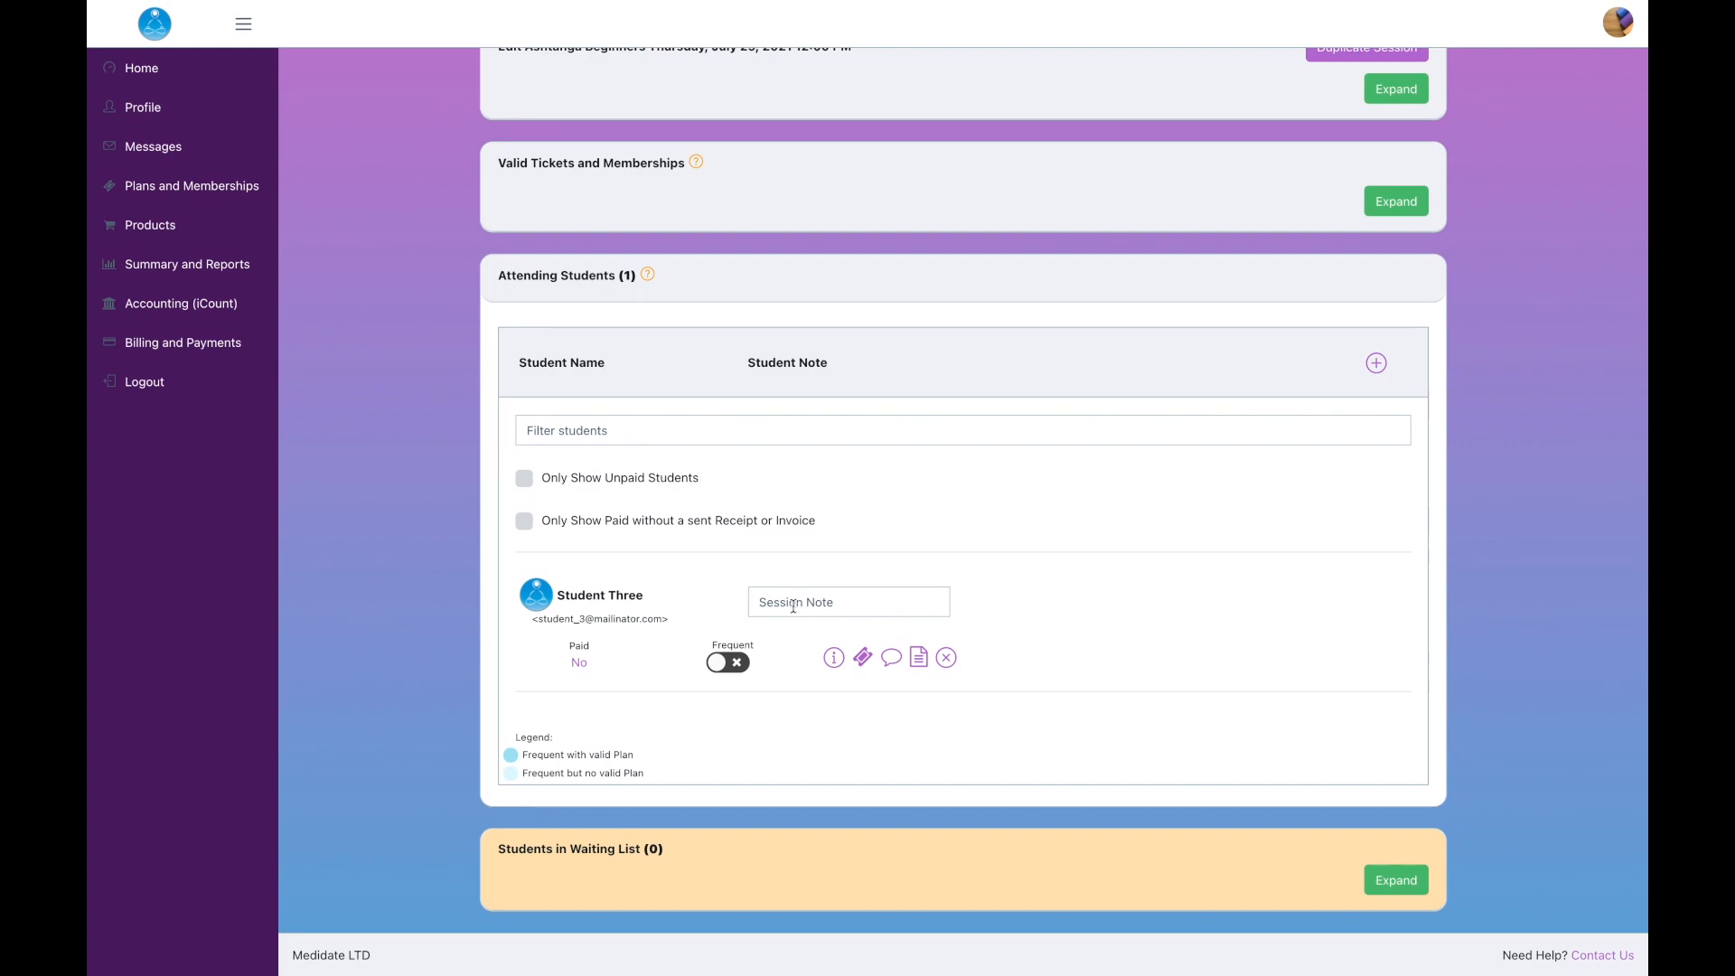
left_click(841, 601)
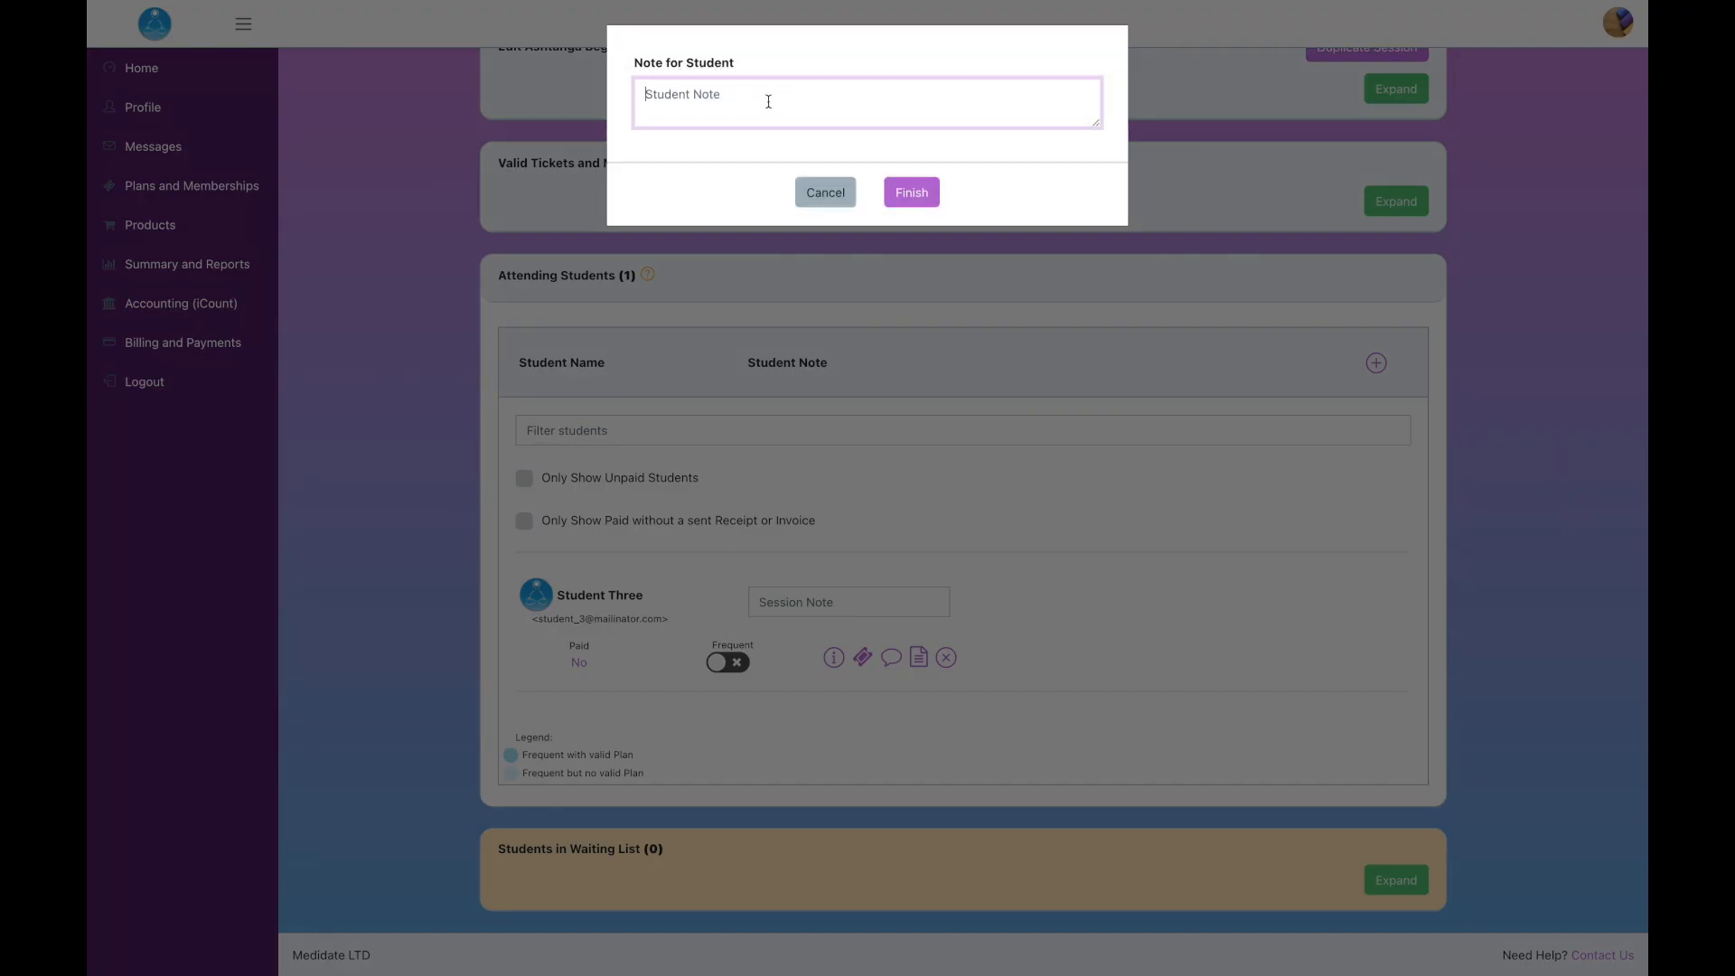
type("Forgot their Mat")
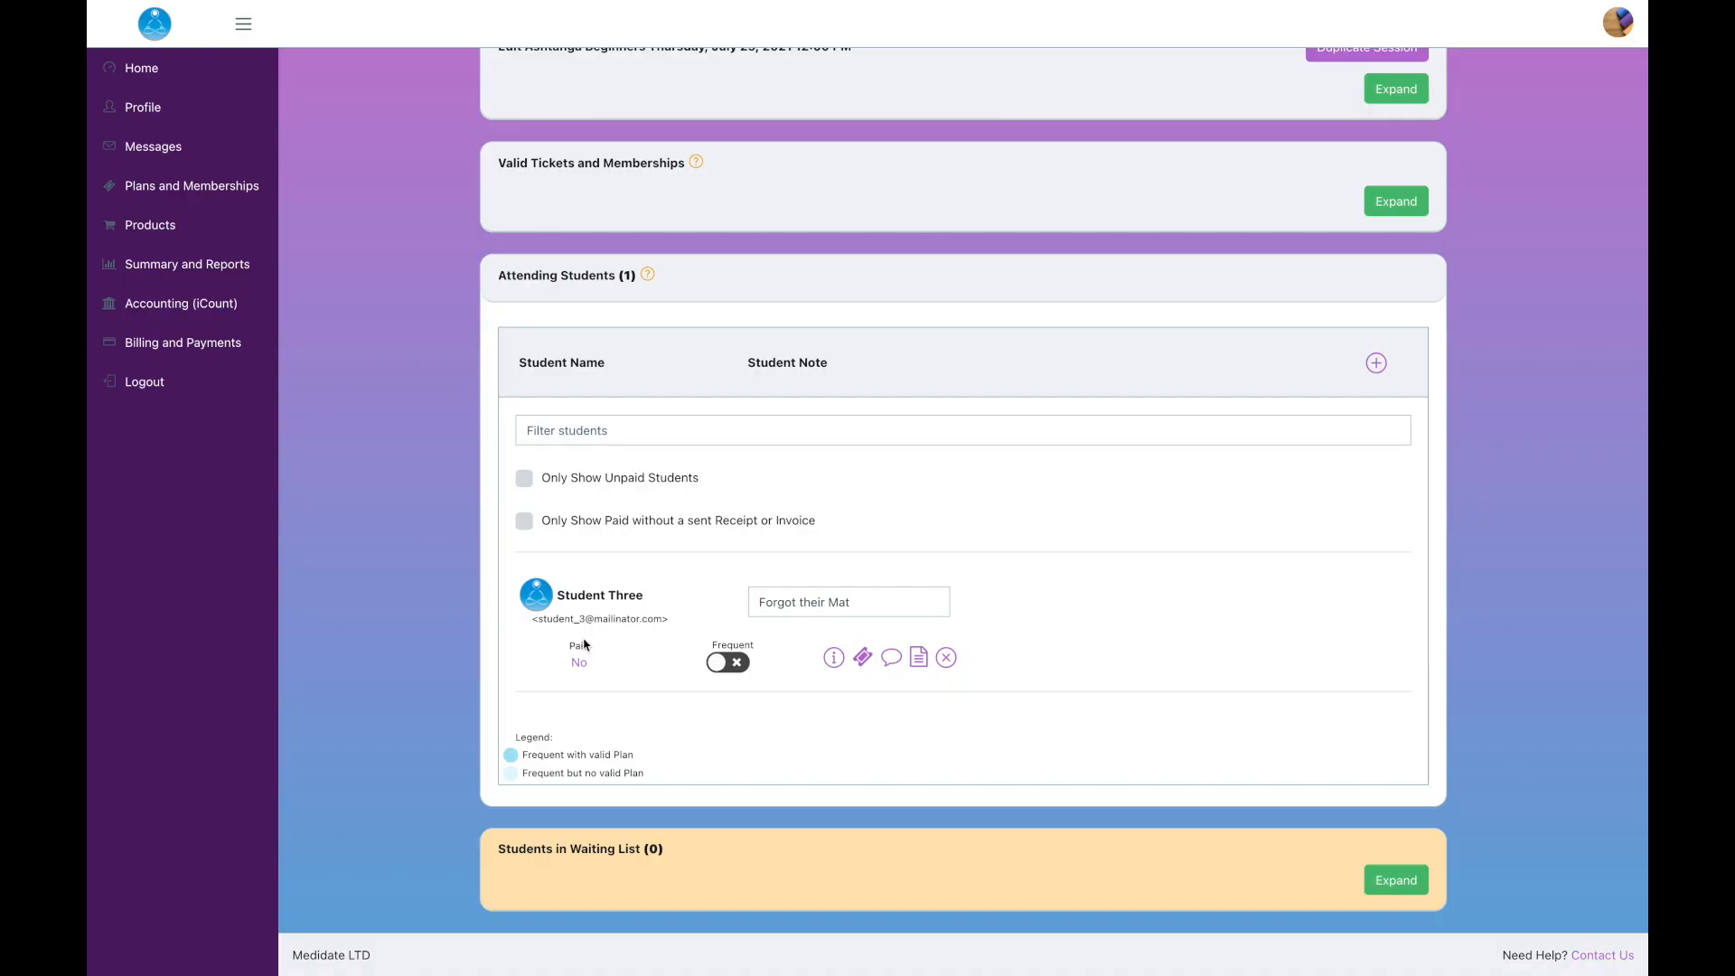
Examine Student Three's drop-in payment options: Fully Paid, Partially Paid, Trial Session and Send a Payment Request, without marking any payment
left_click_drag(566, 641, 596, 642)
left_click(580, 662)
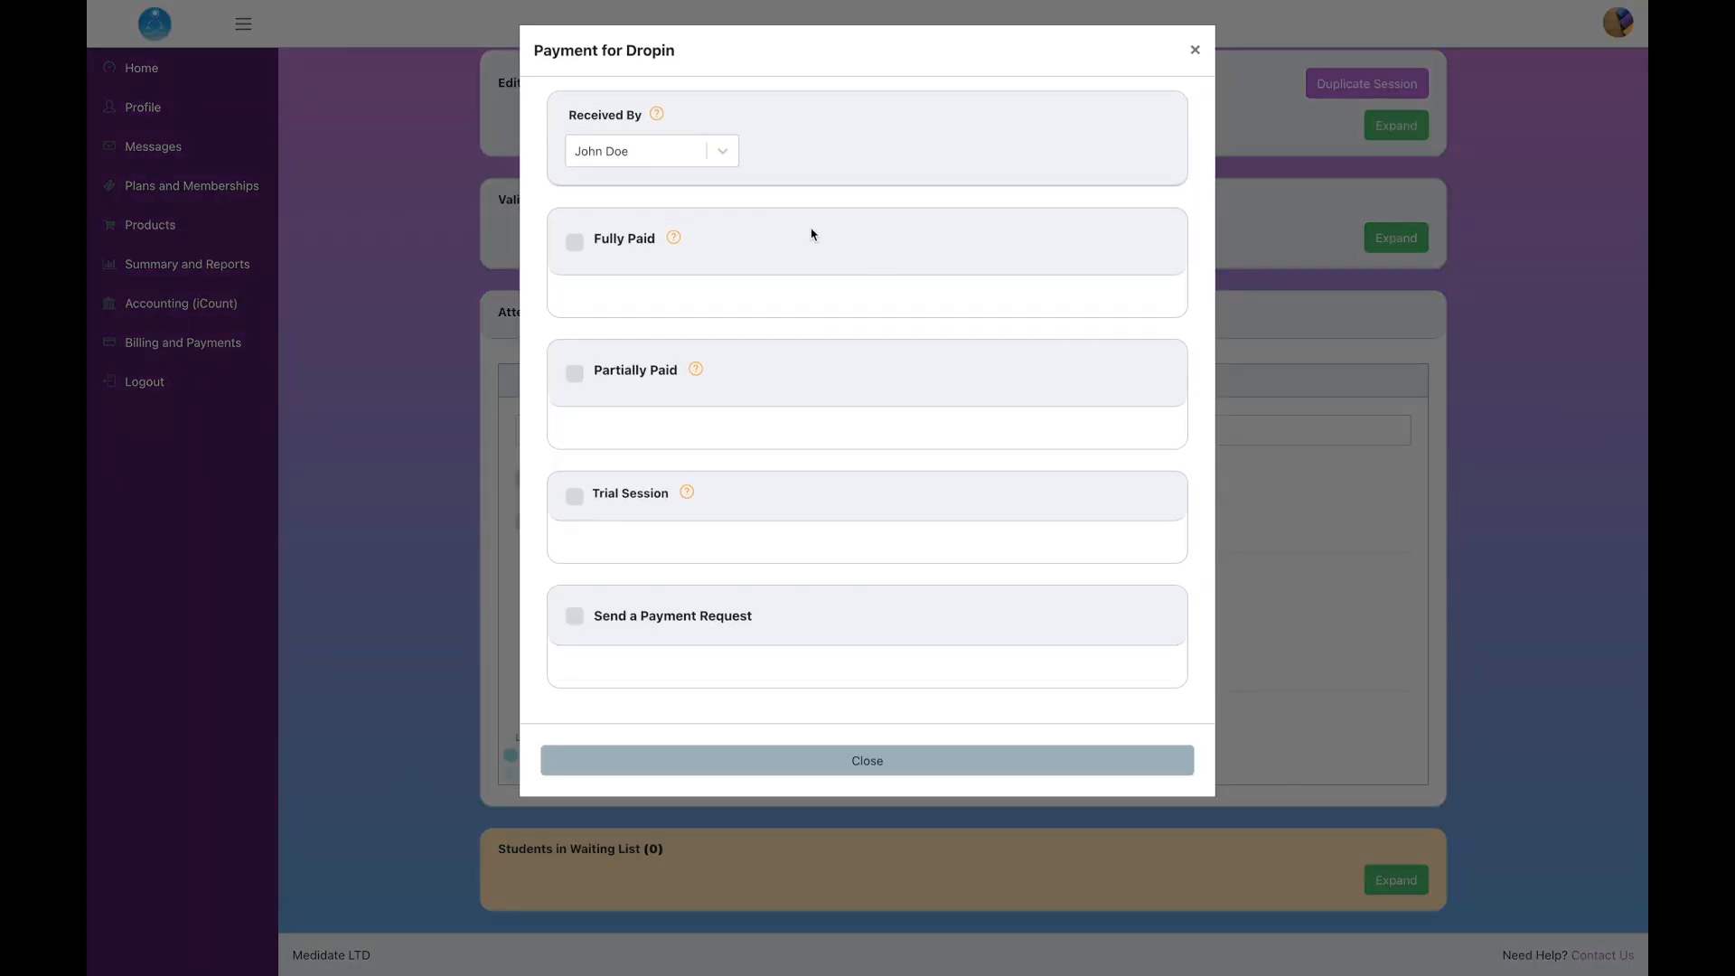
left_click(575, 245)
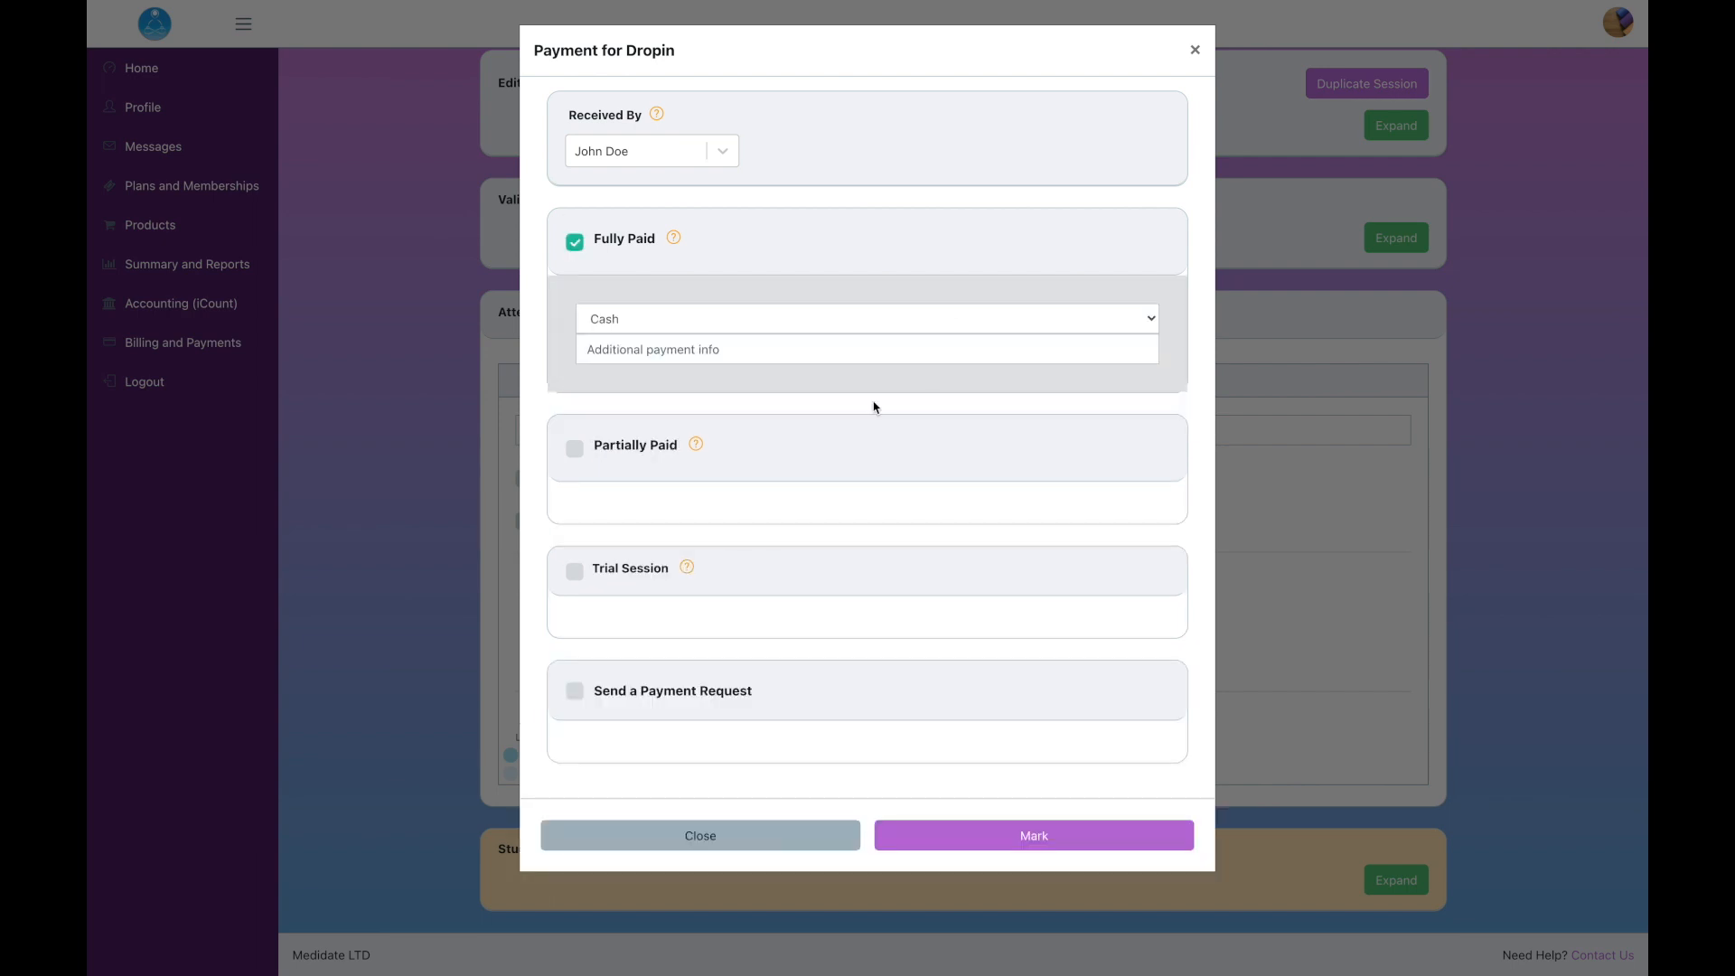
left_click(702, 323)
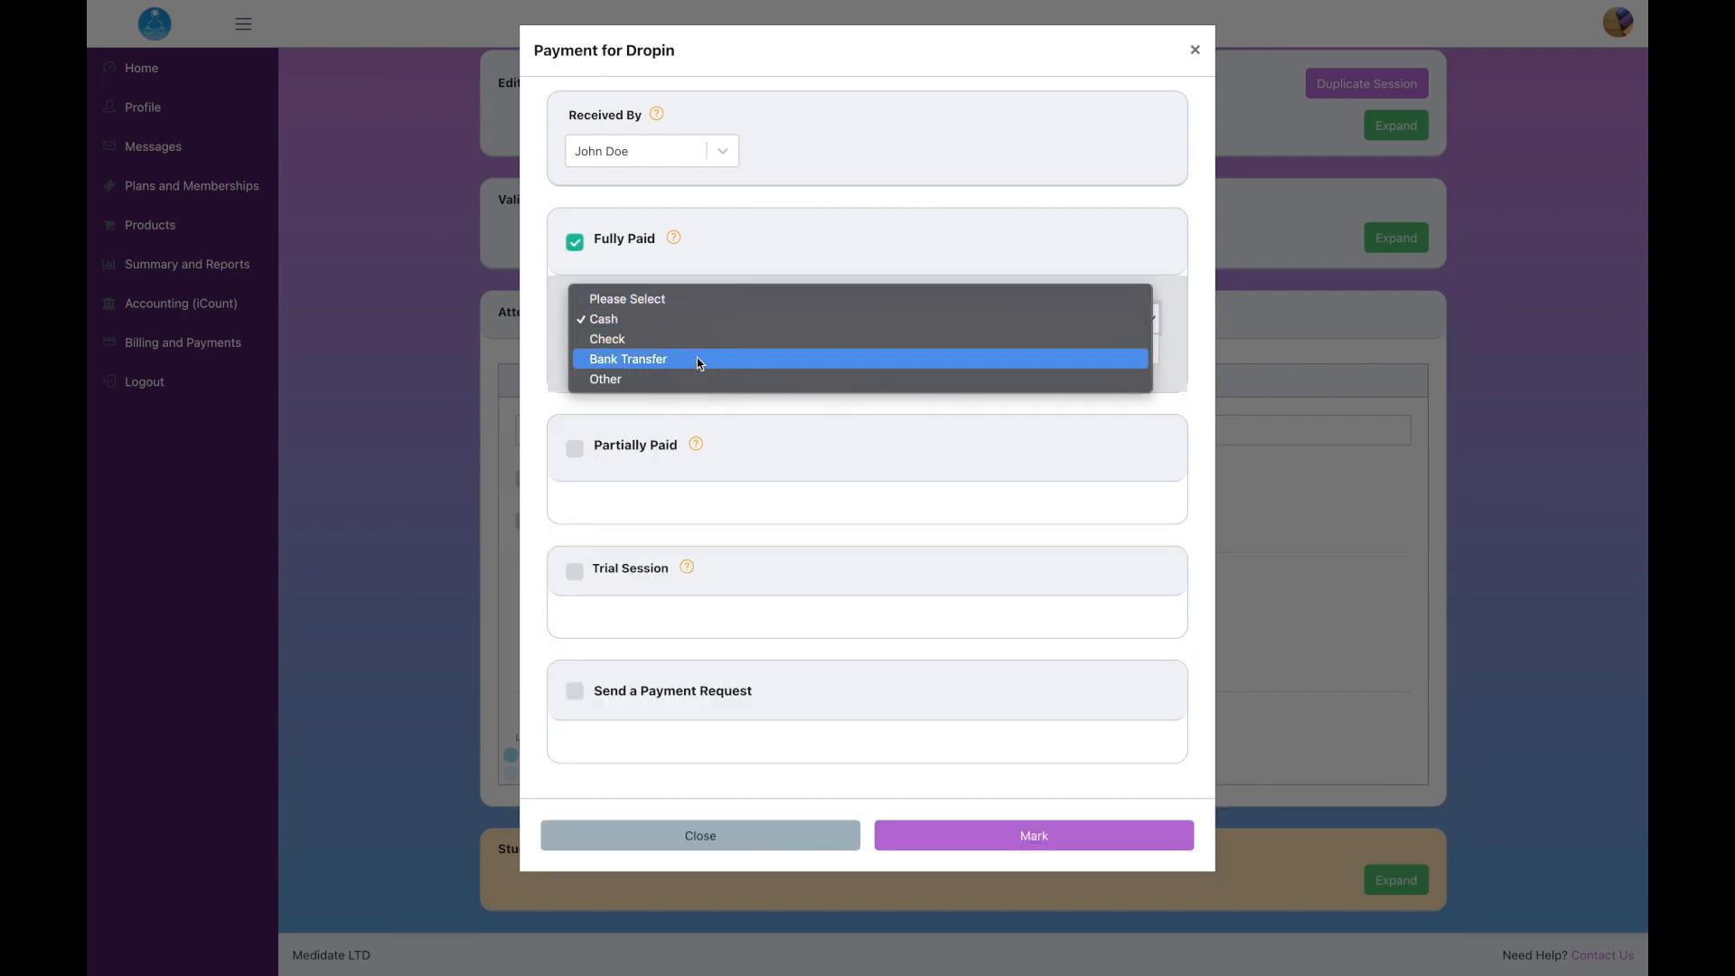
left_click(730, 273)
left_click(575, 449)
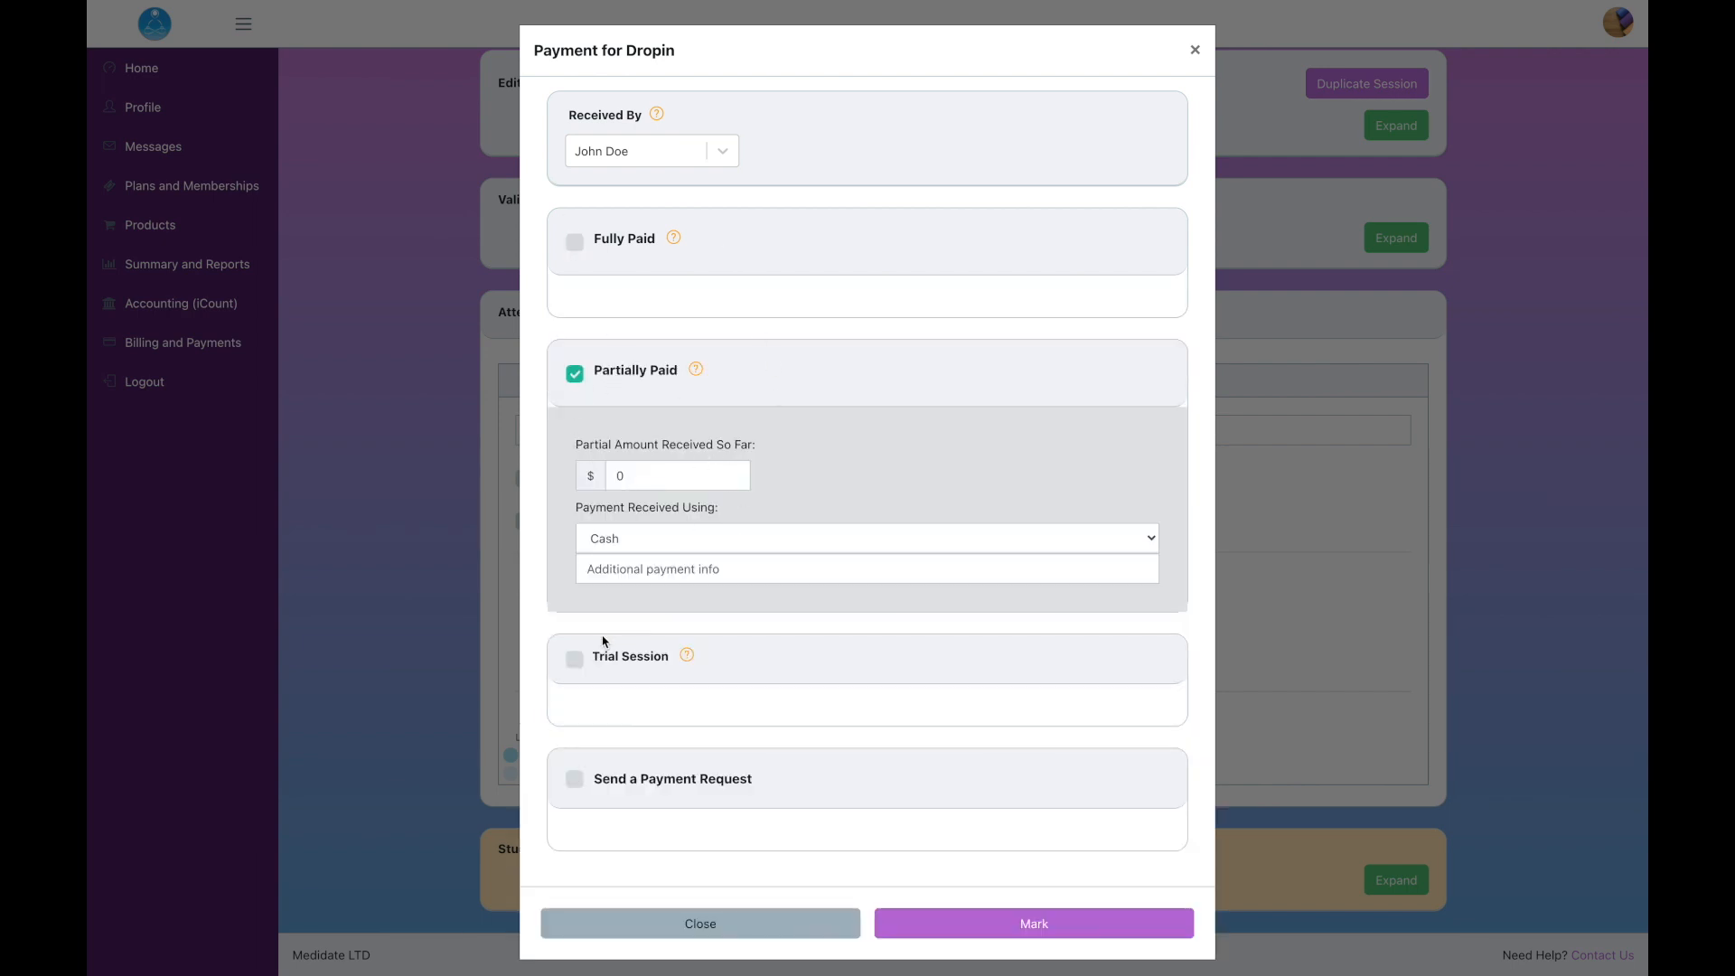
left_click(576, 659)
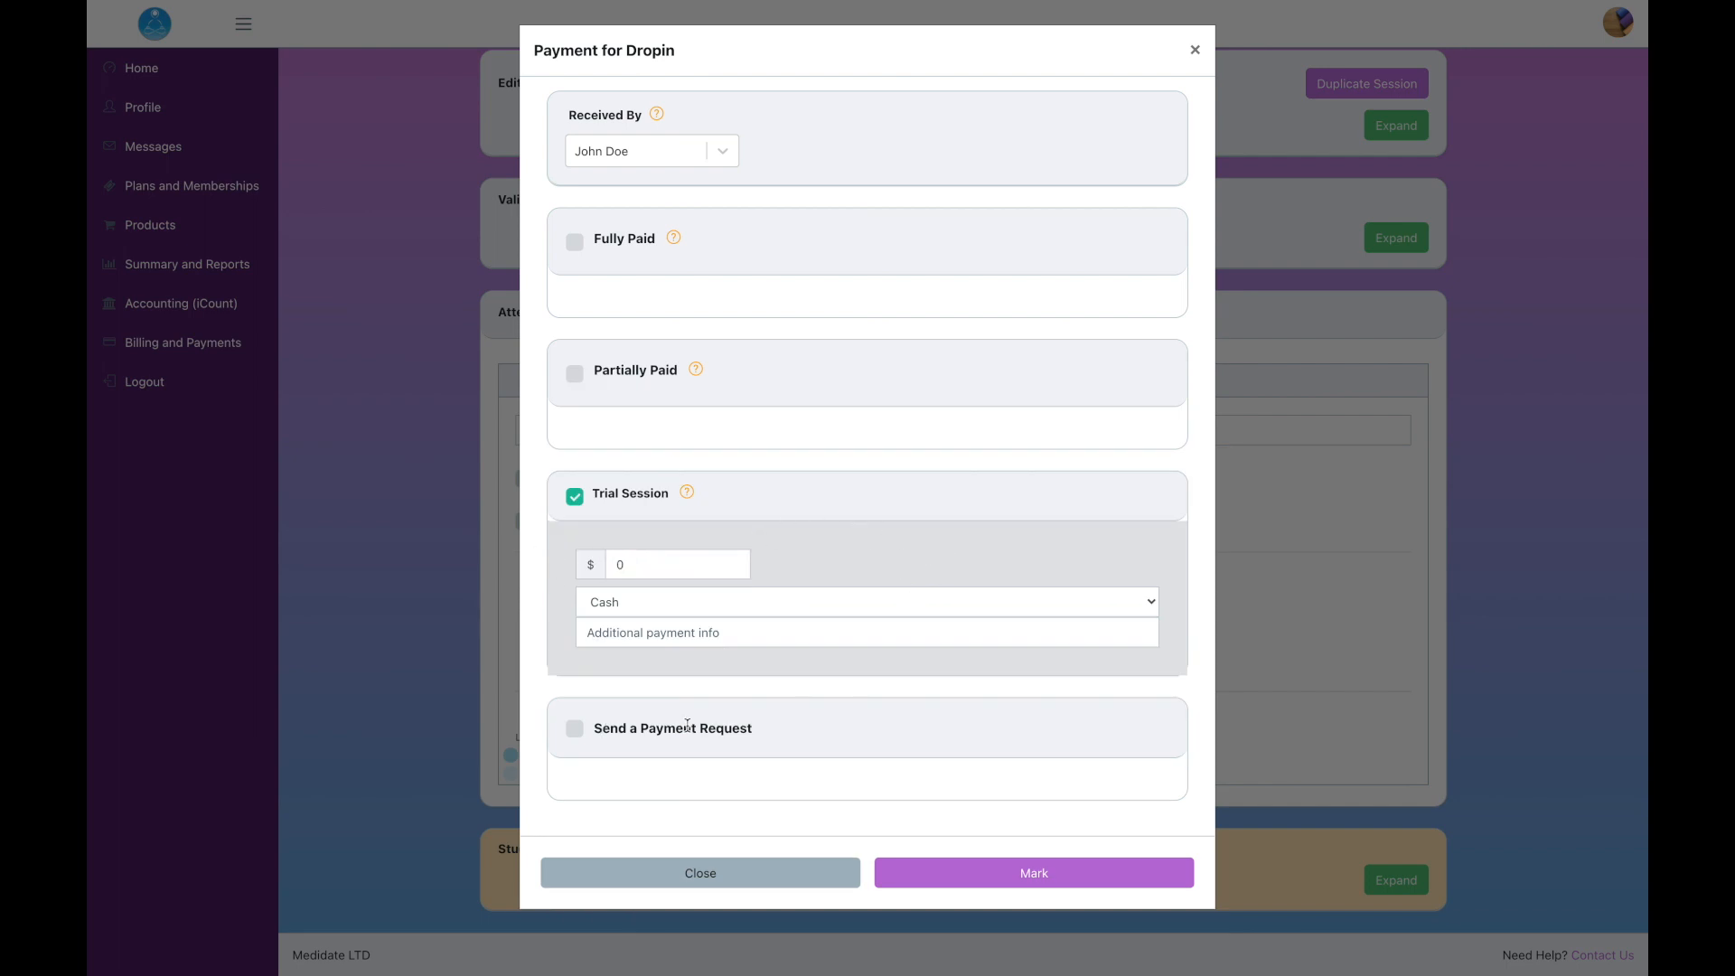
left_click(579, 730)
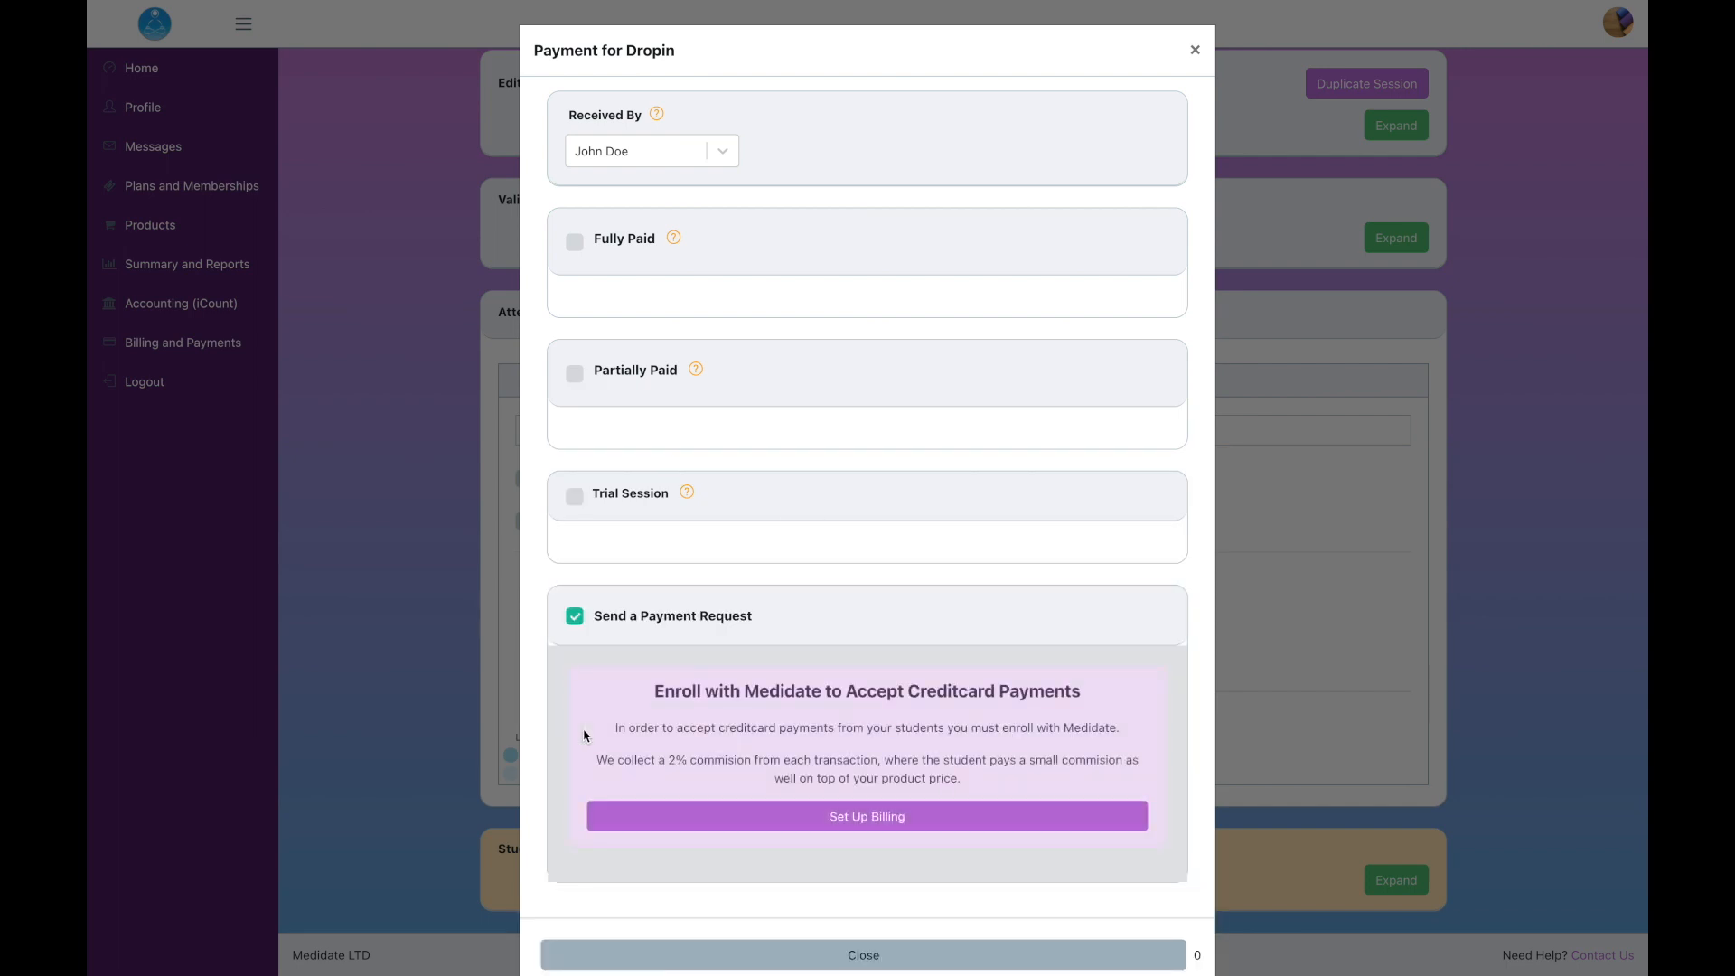
left_click(859, 954)
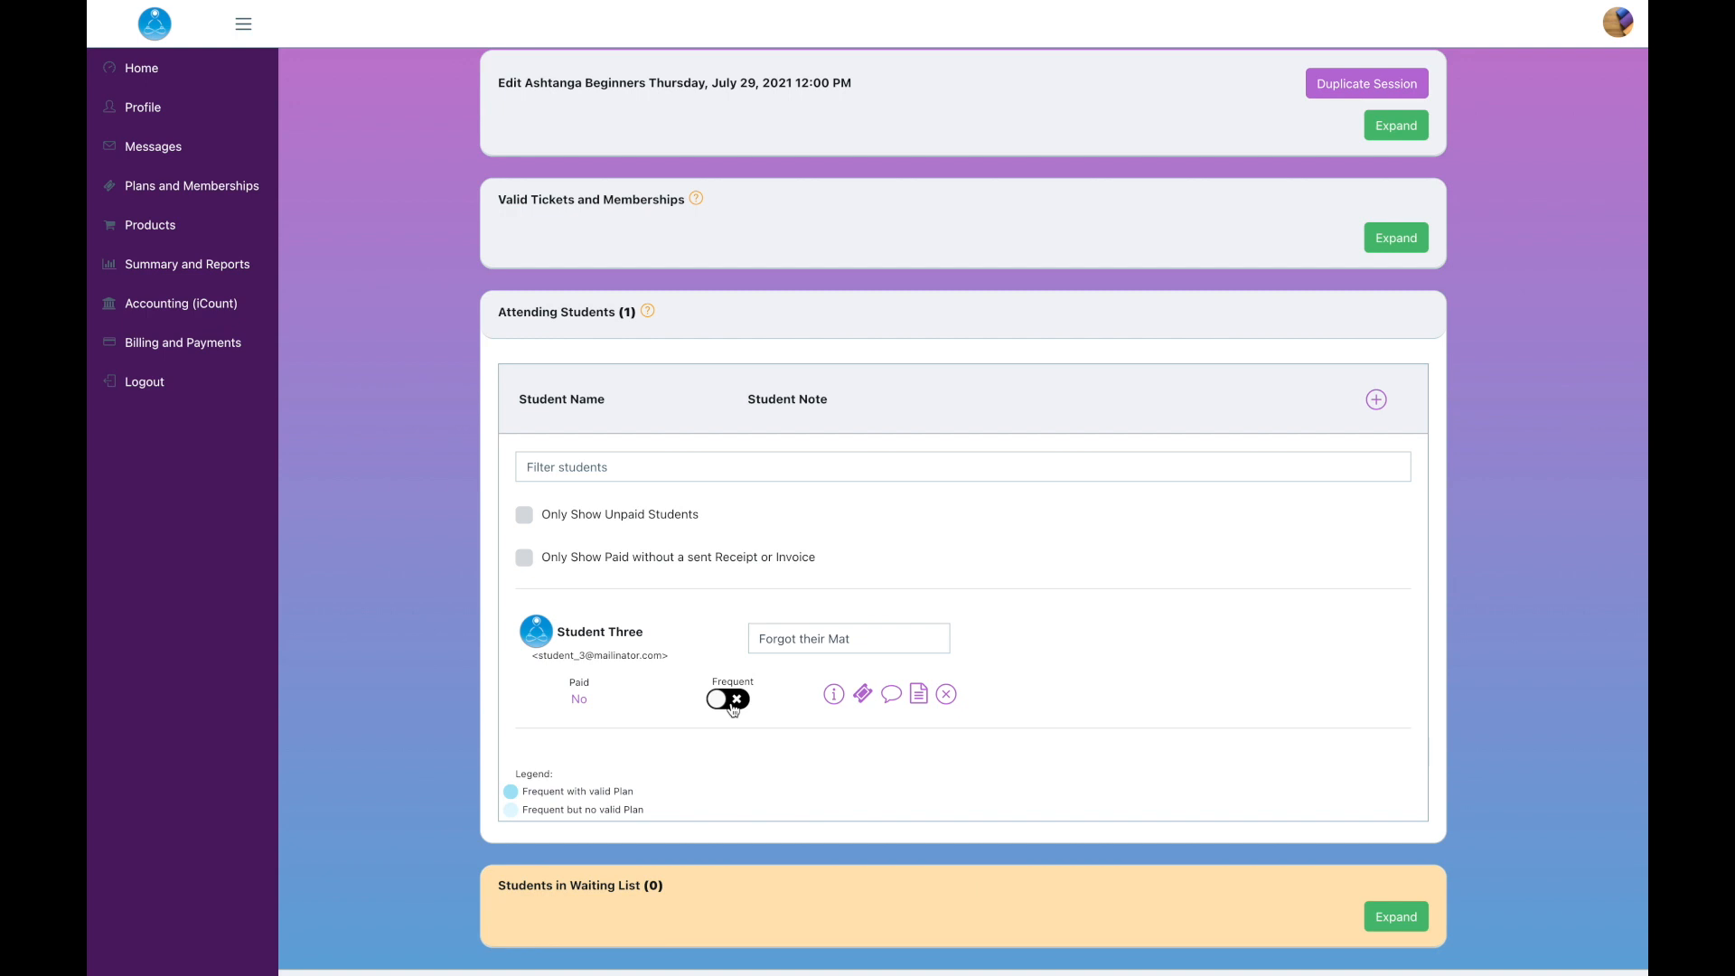
left_click(834, 695)
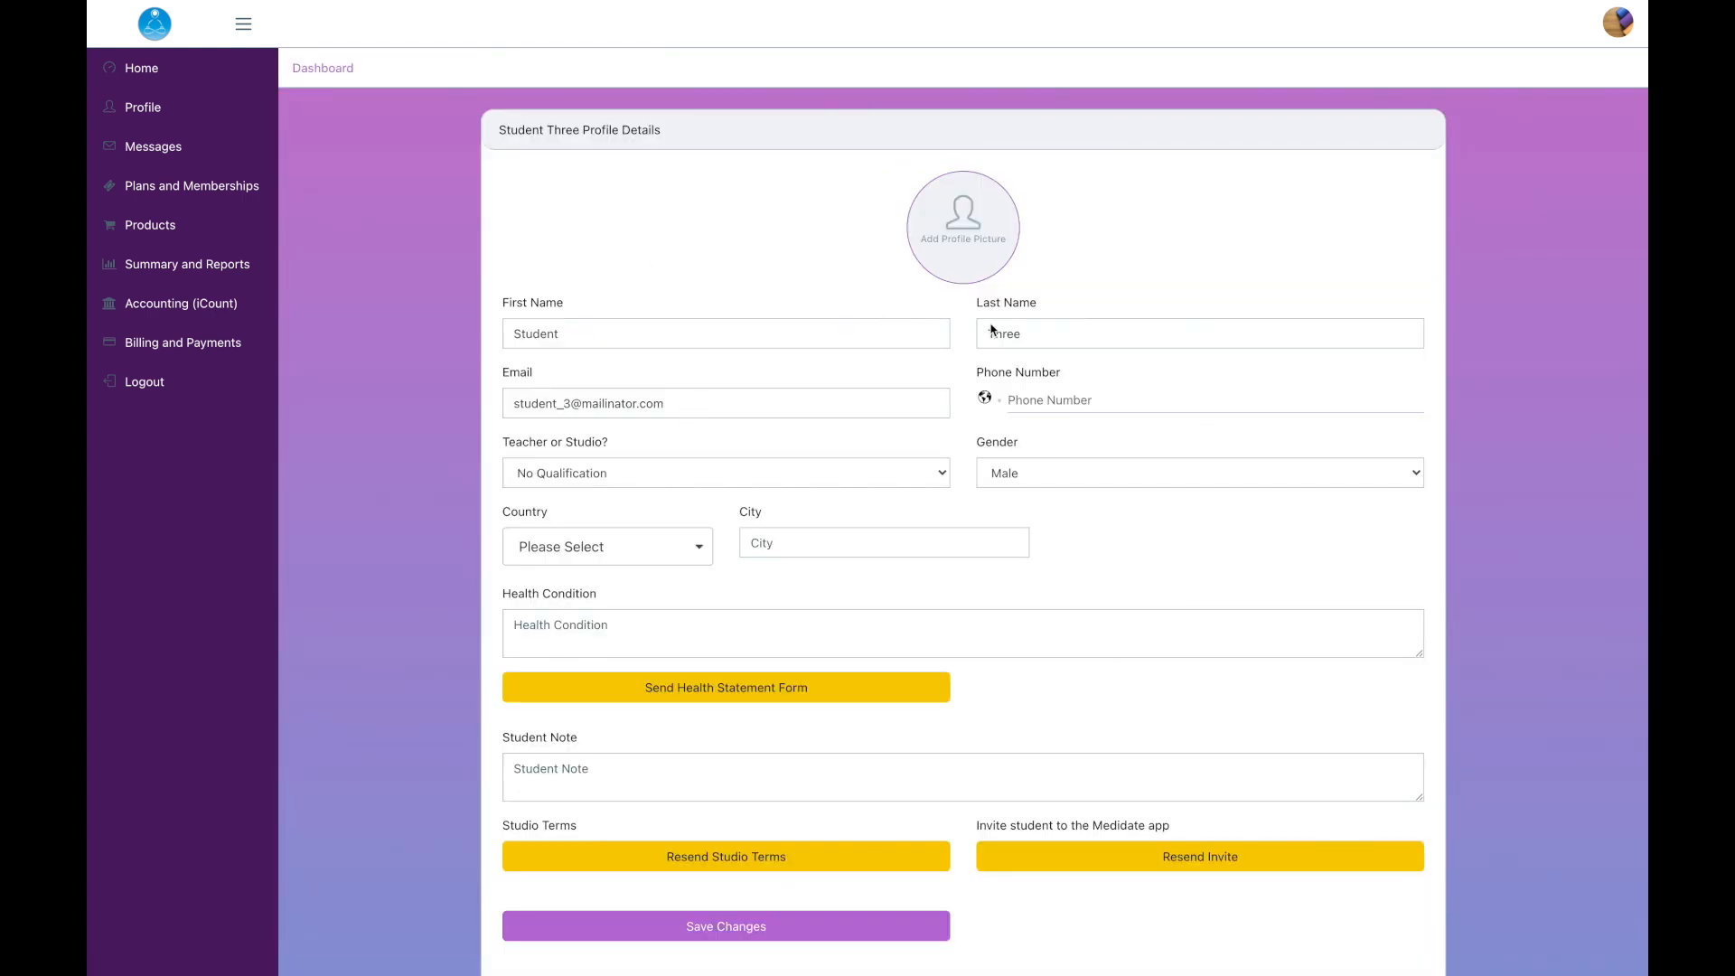
scroll(1006, 705, "down", 6)
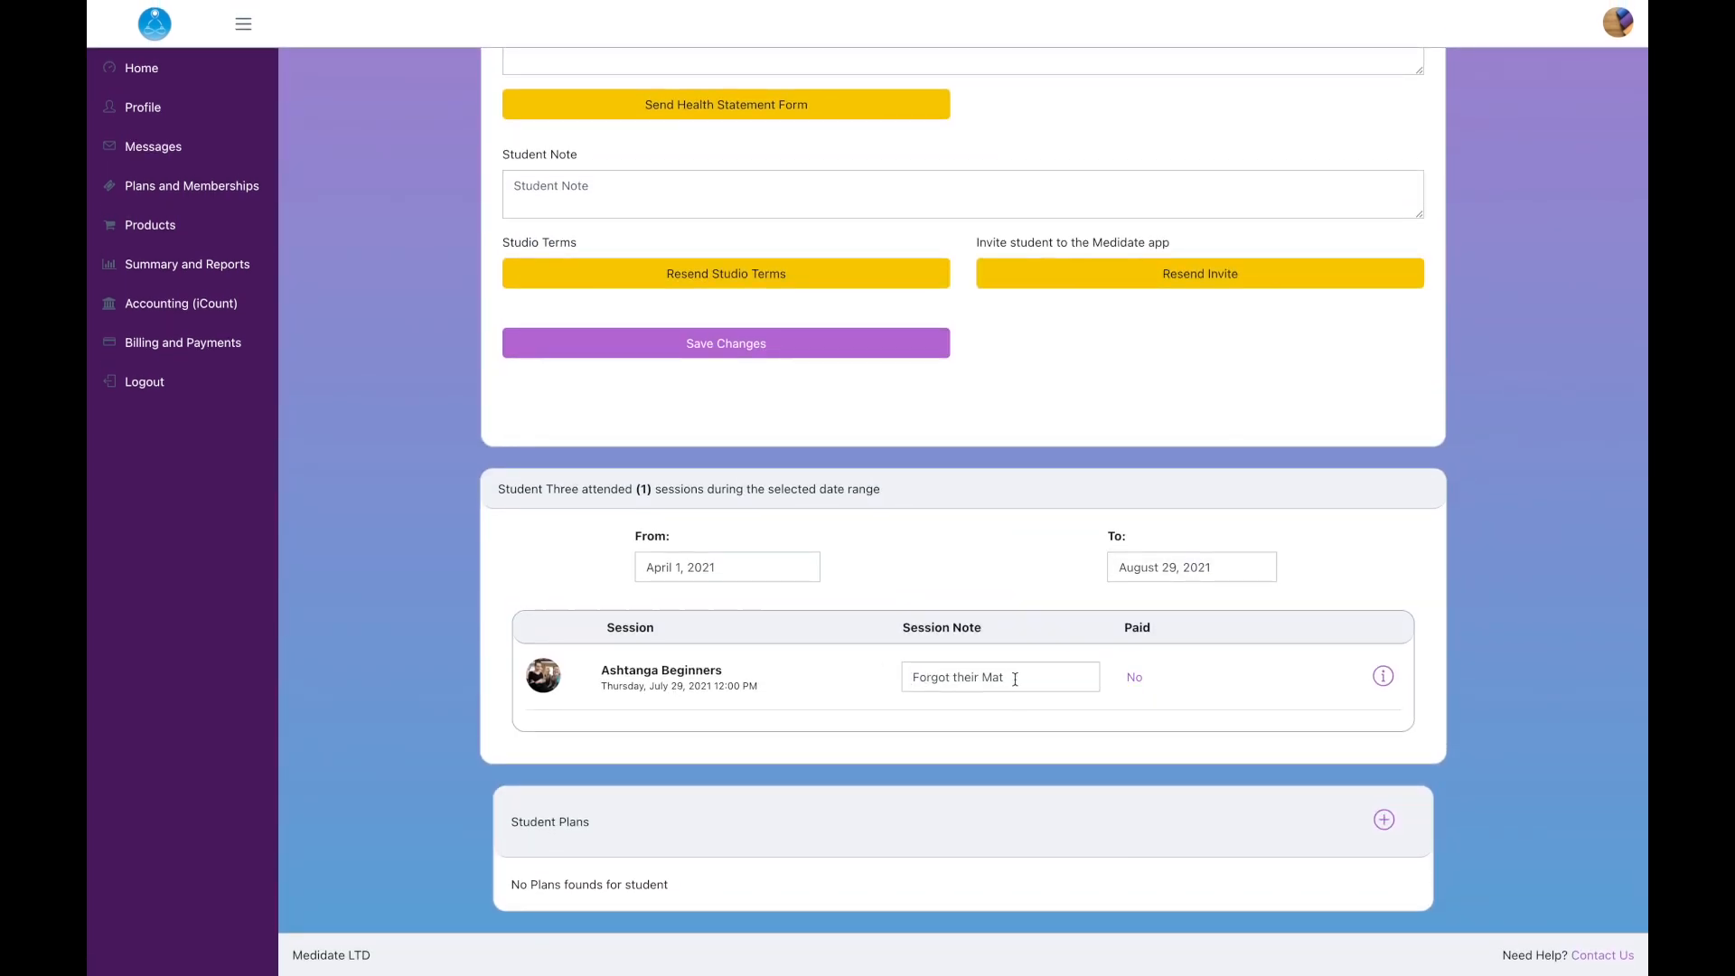
left_click_drag(504, 820, 620, 822)
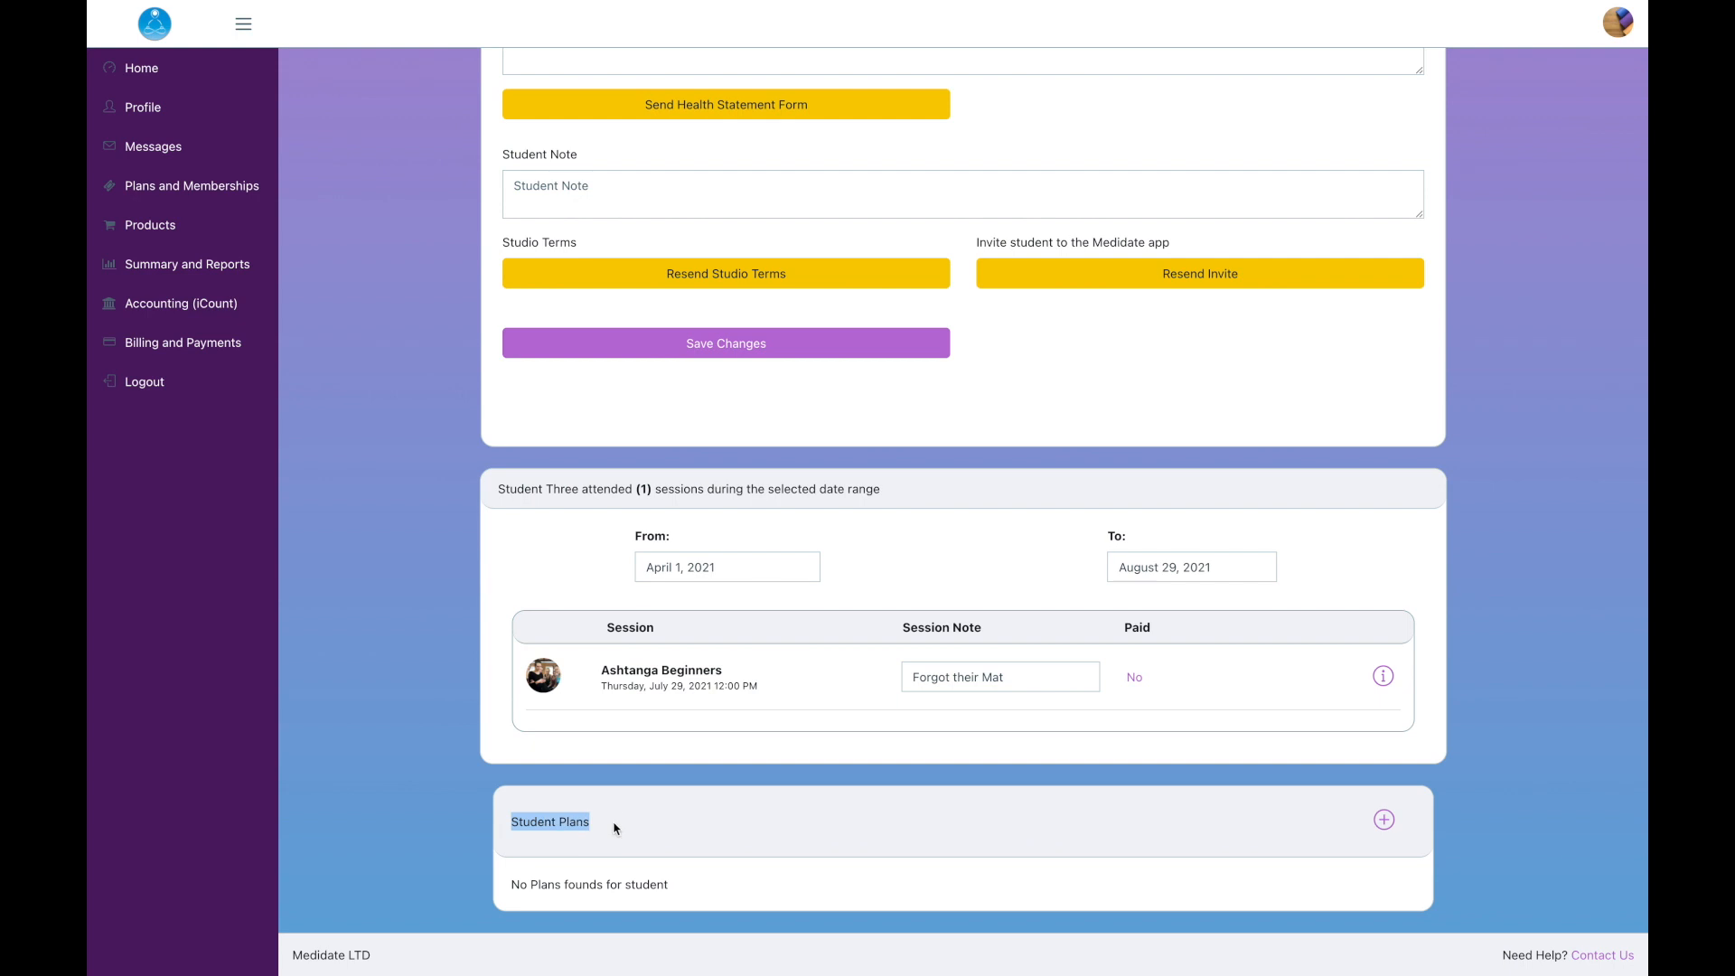
scroll(639, 487, "up", 6)
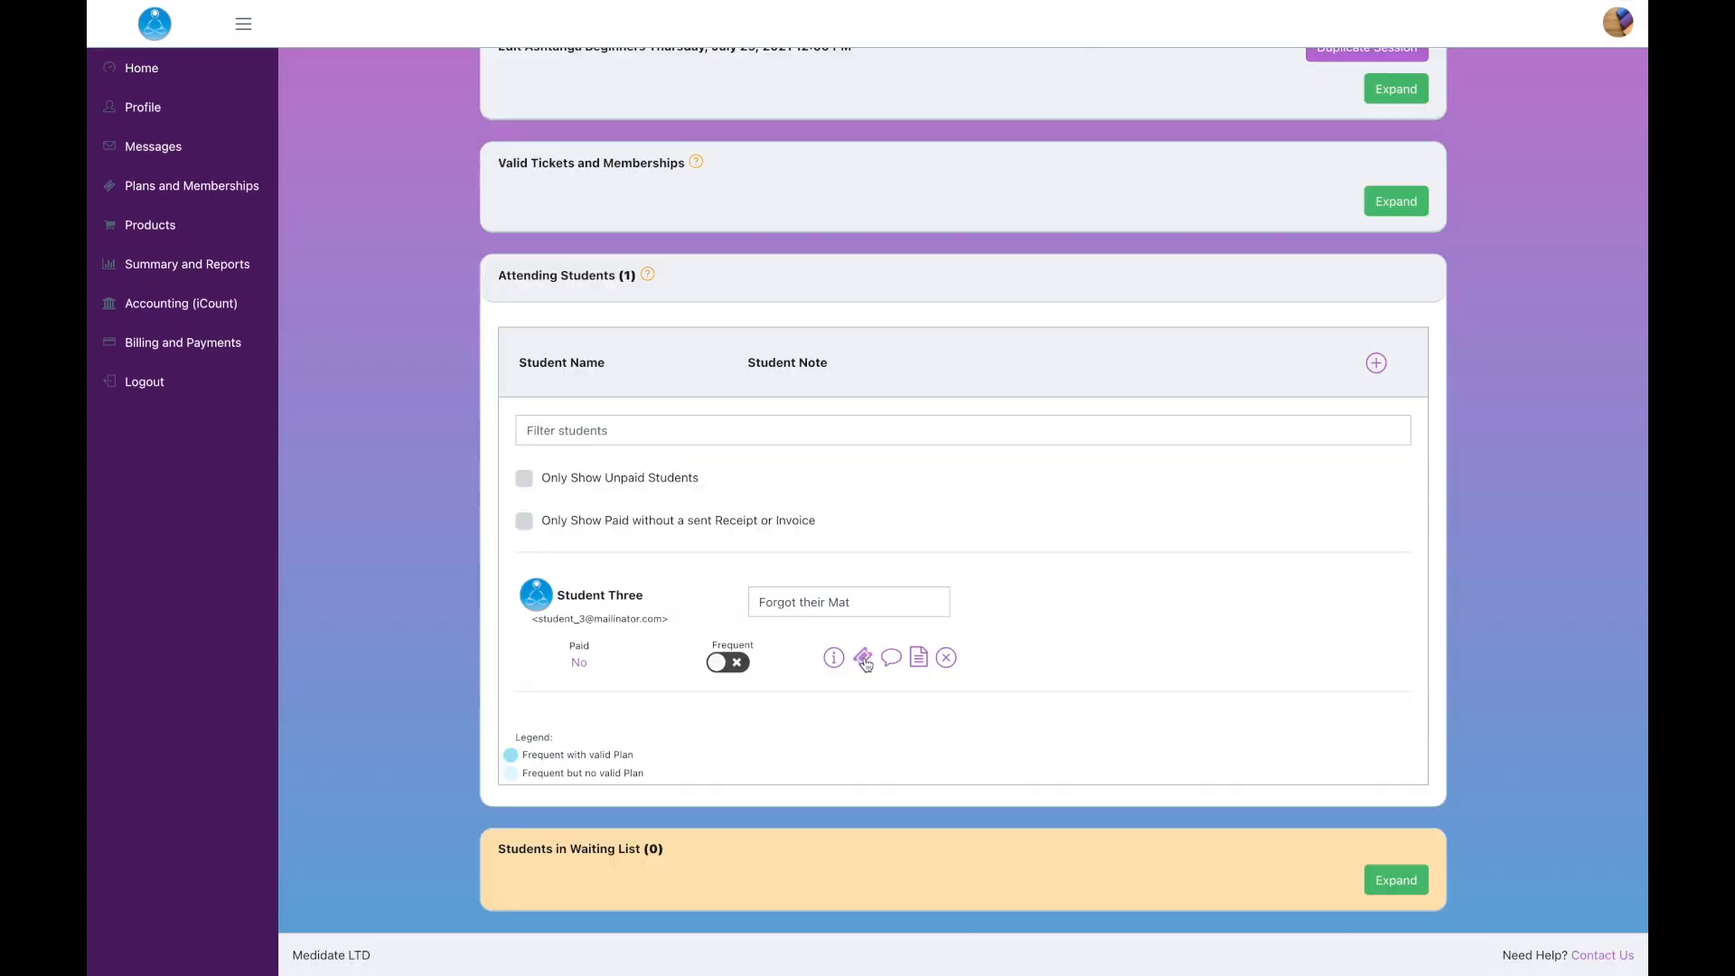
left_click(864, 663)
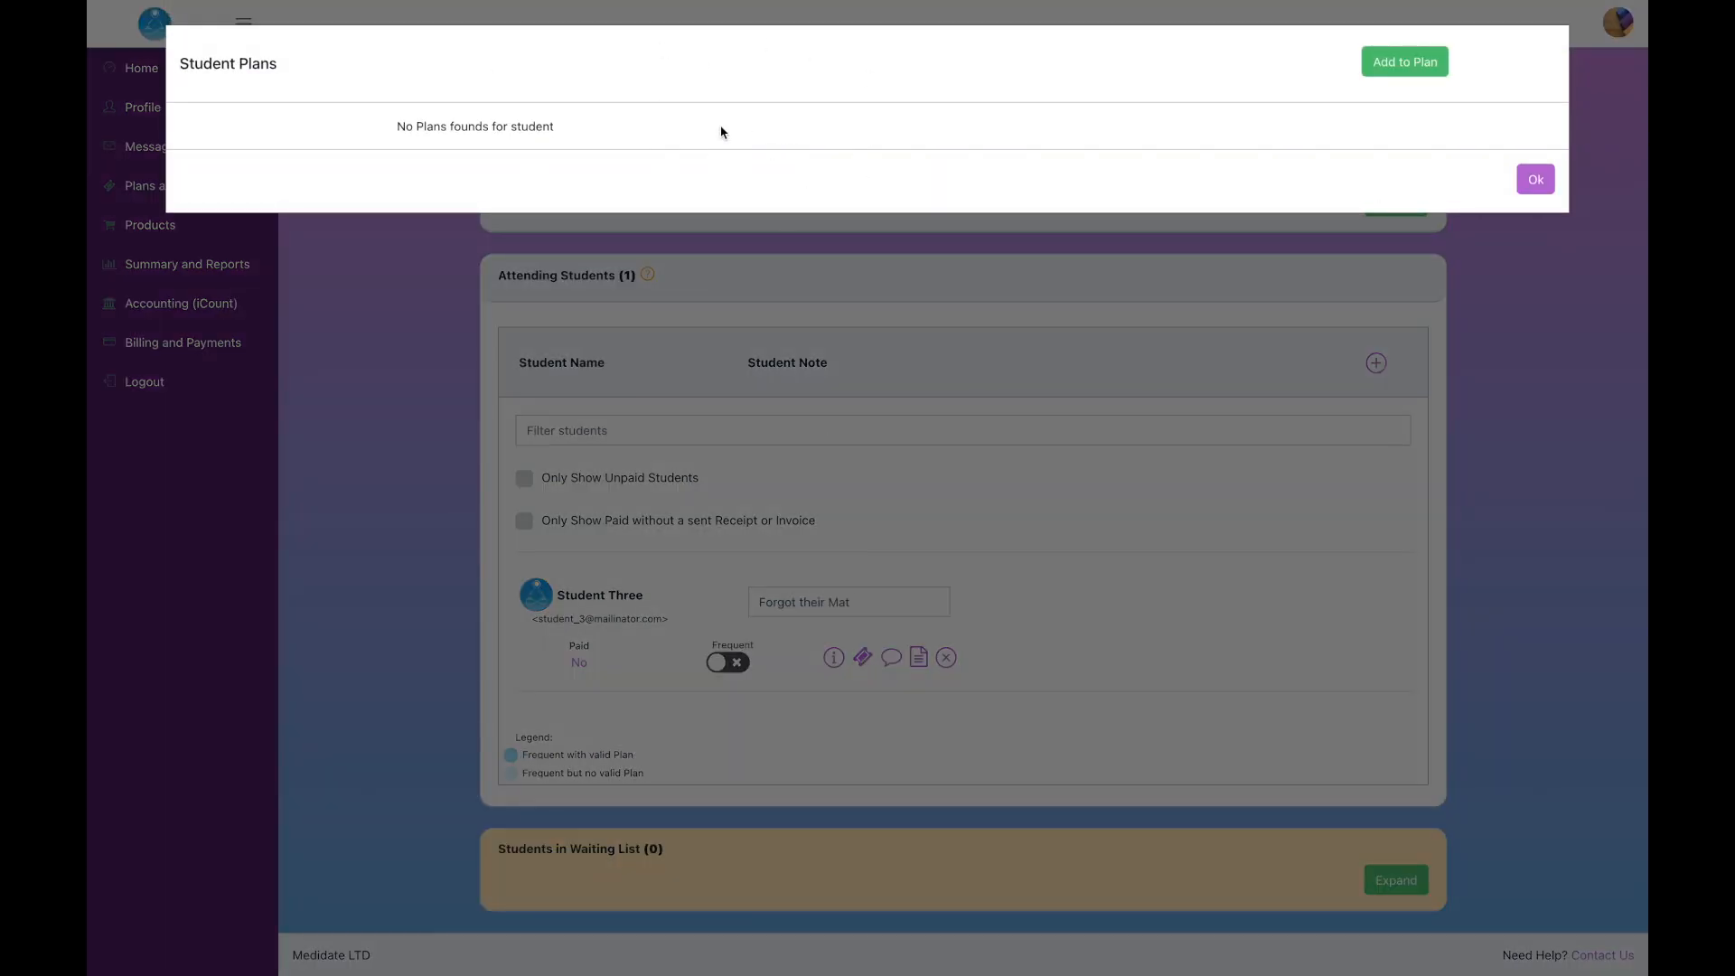
left_click(1535, 178)
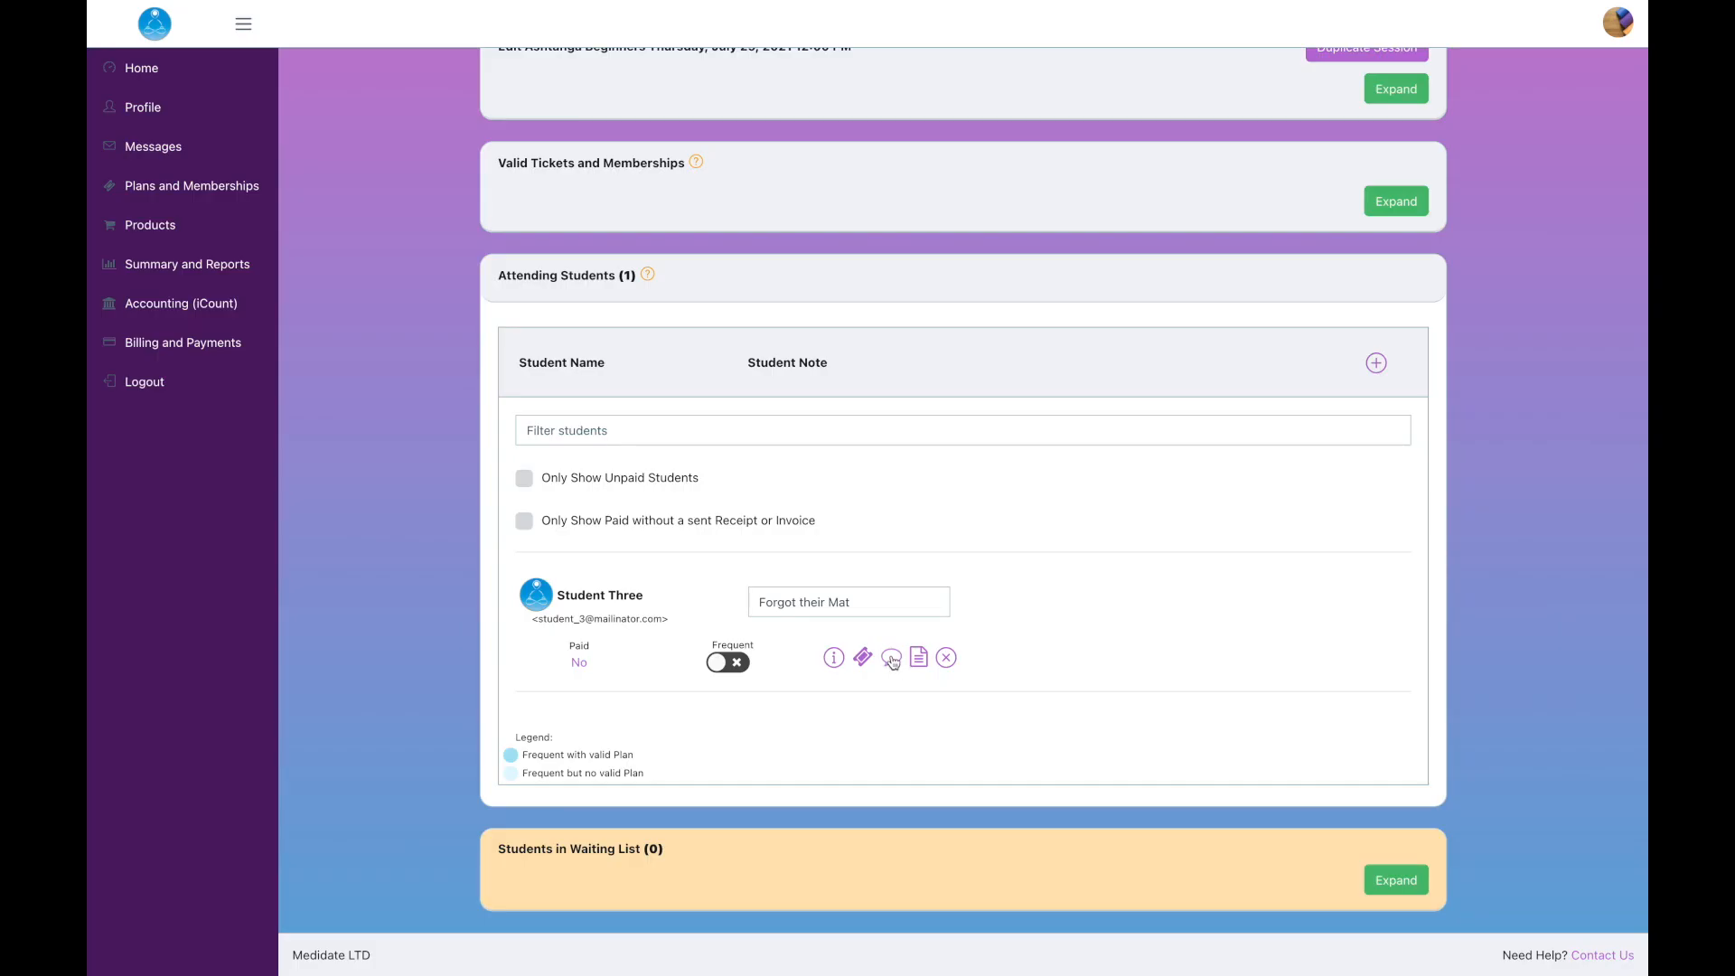
Start sending Student Three the Health Statement Form and removing them from the session, cancelling both requests
left_click(922, 664)
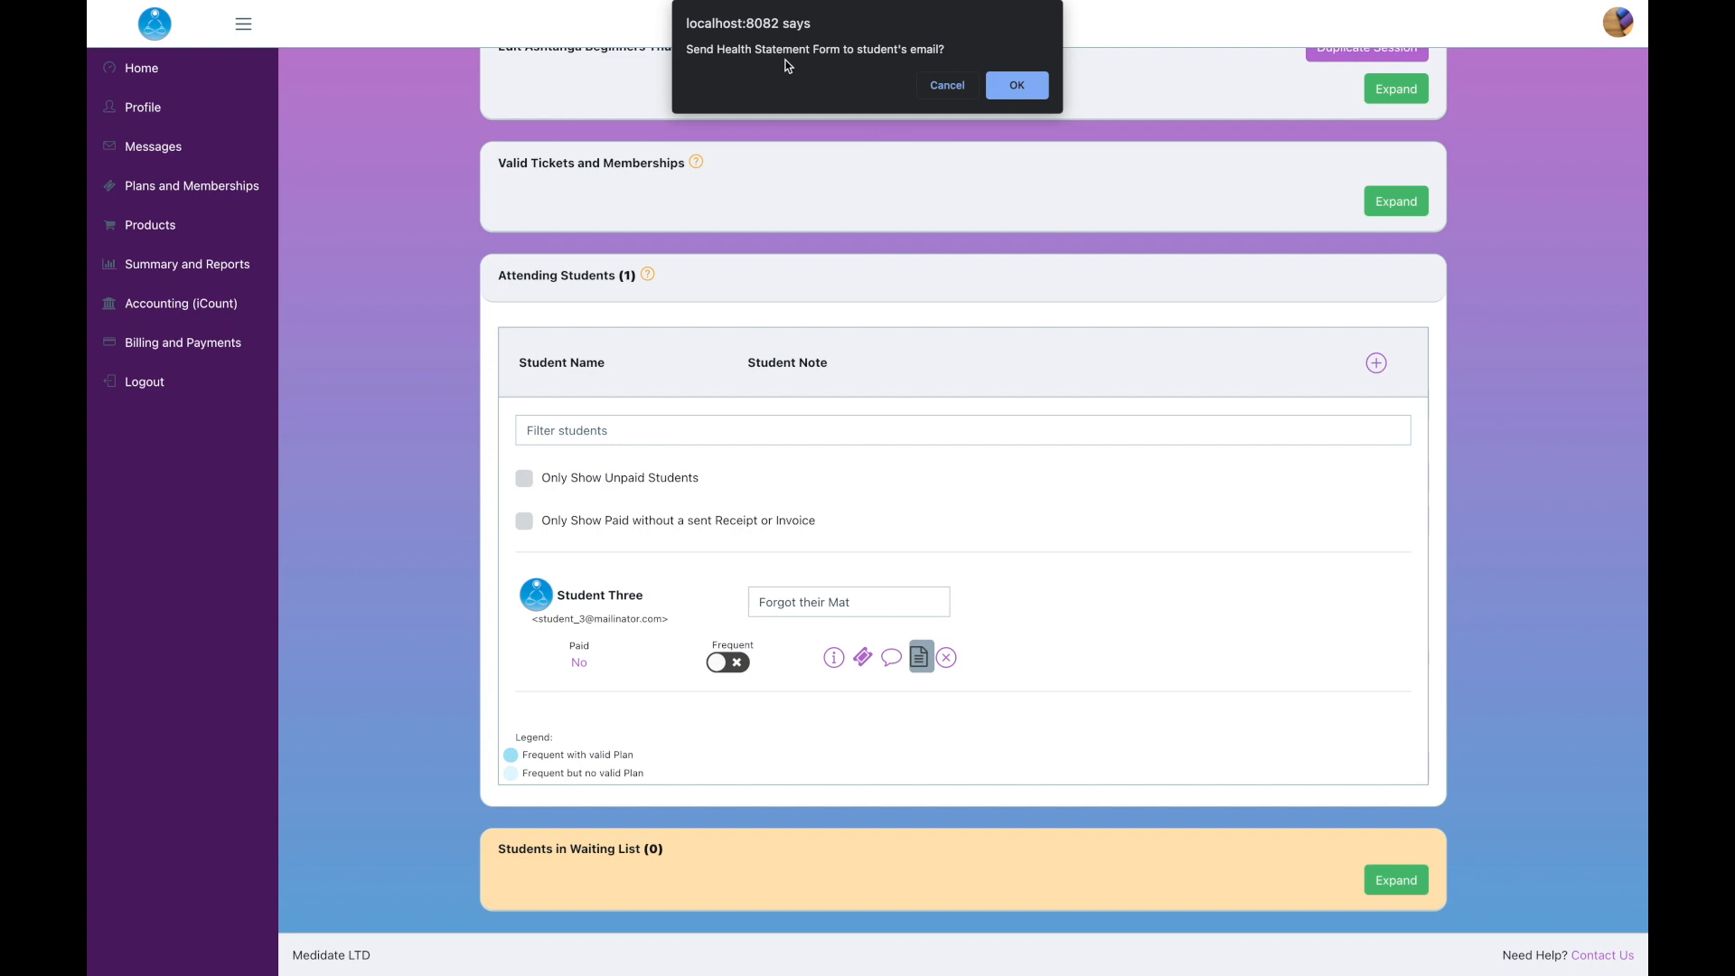
left_click(950, 91)
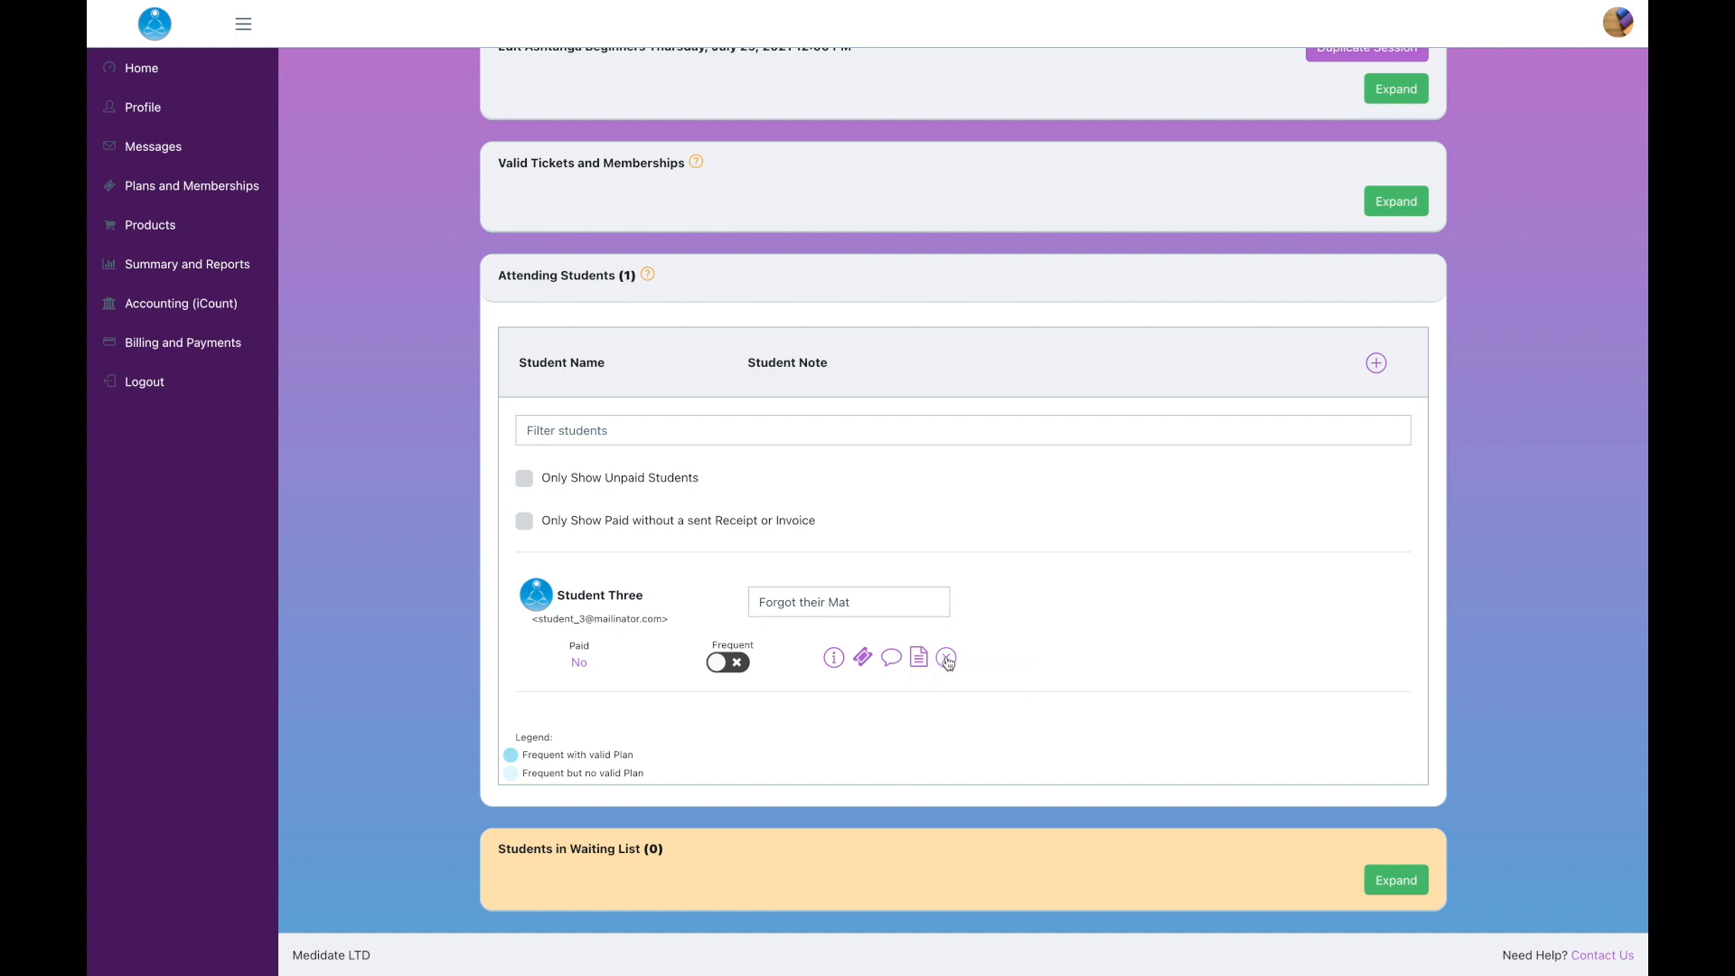
left_click(946, 657)
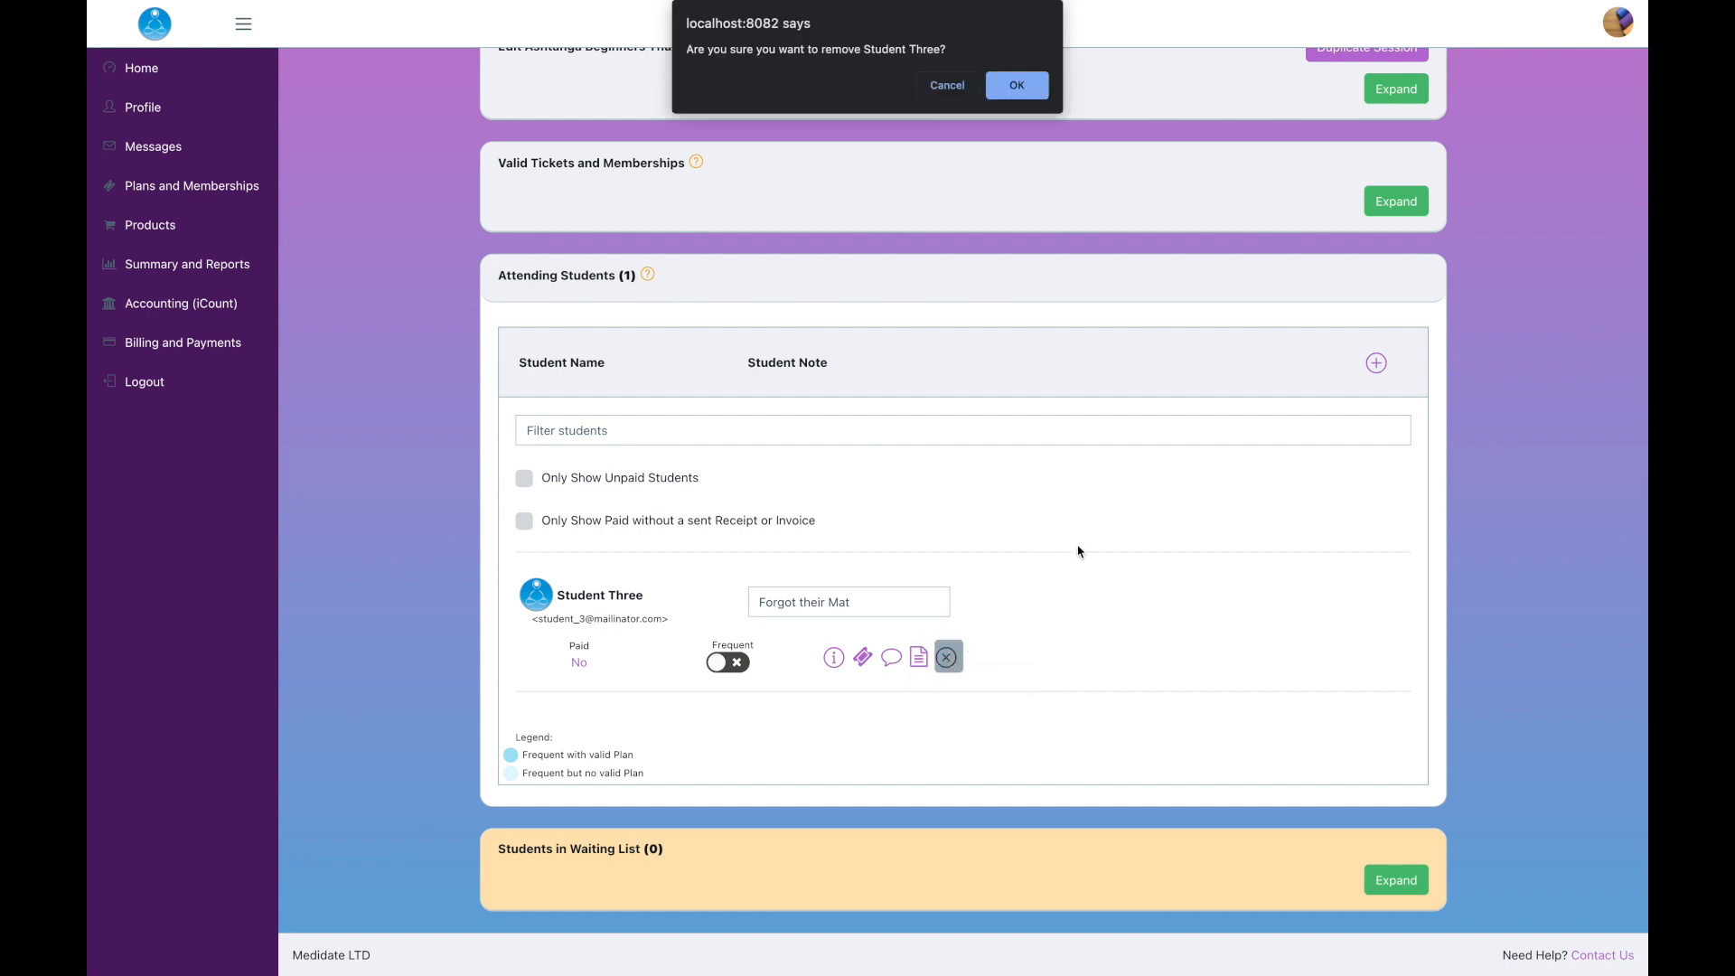
left_click(940, 84)
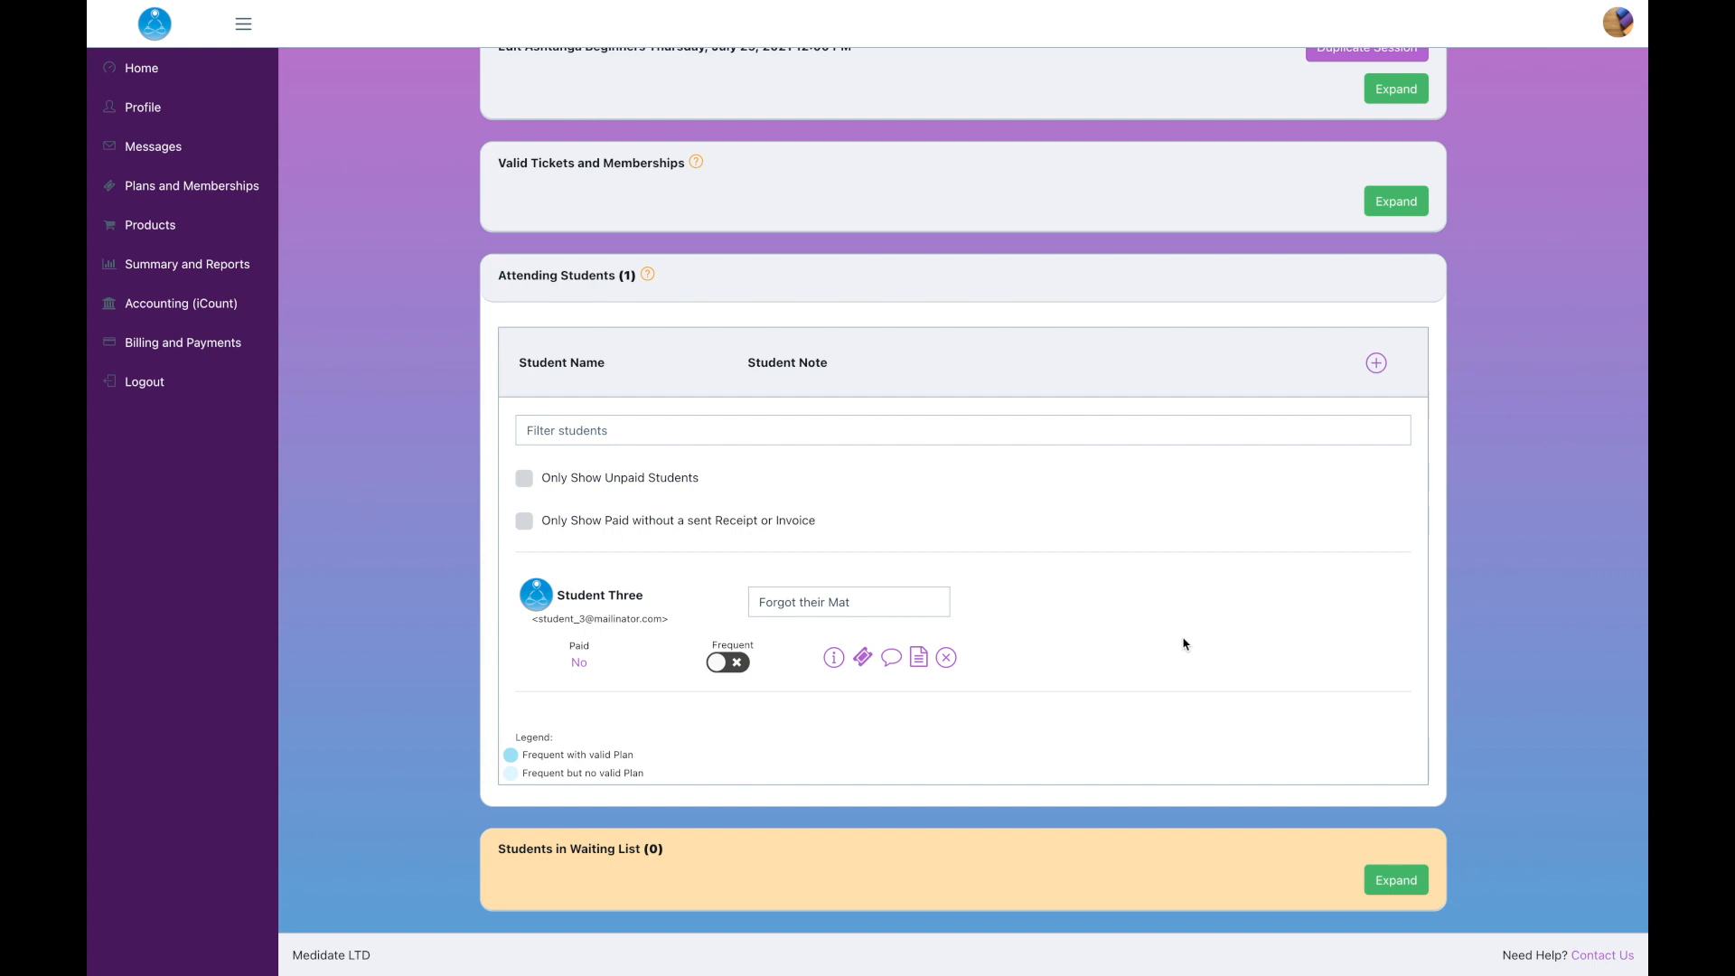
Search for "Student" and add Student 1 to the session's attending students
left_click(1376, 363)
left_click(1132, 456)
type("student")
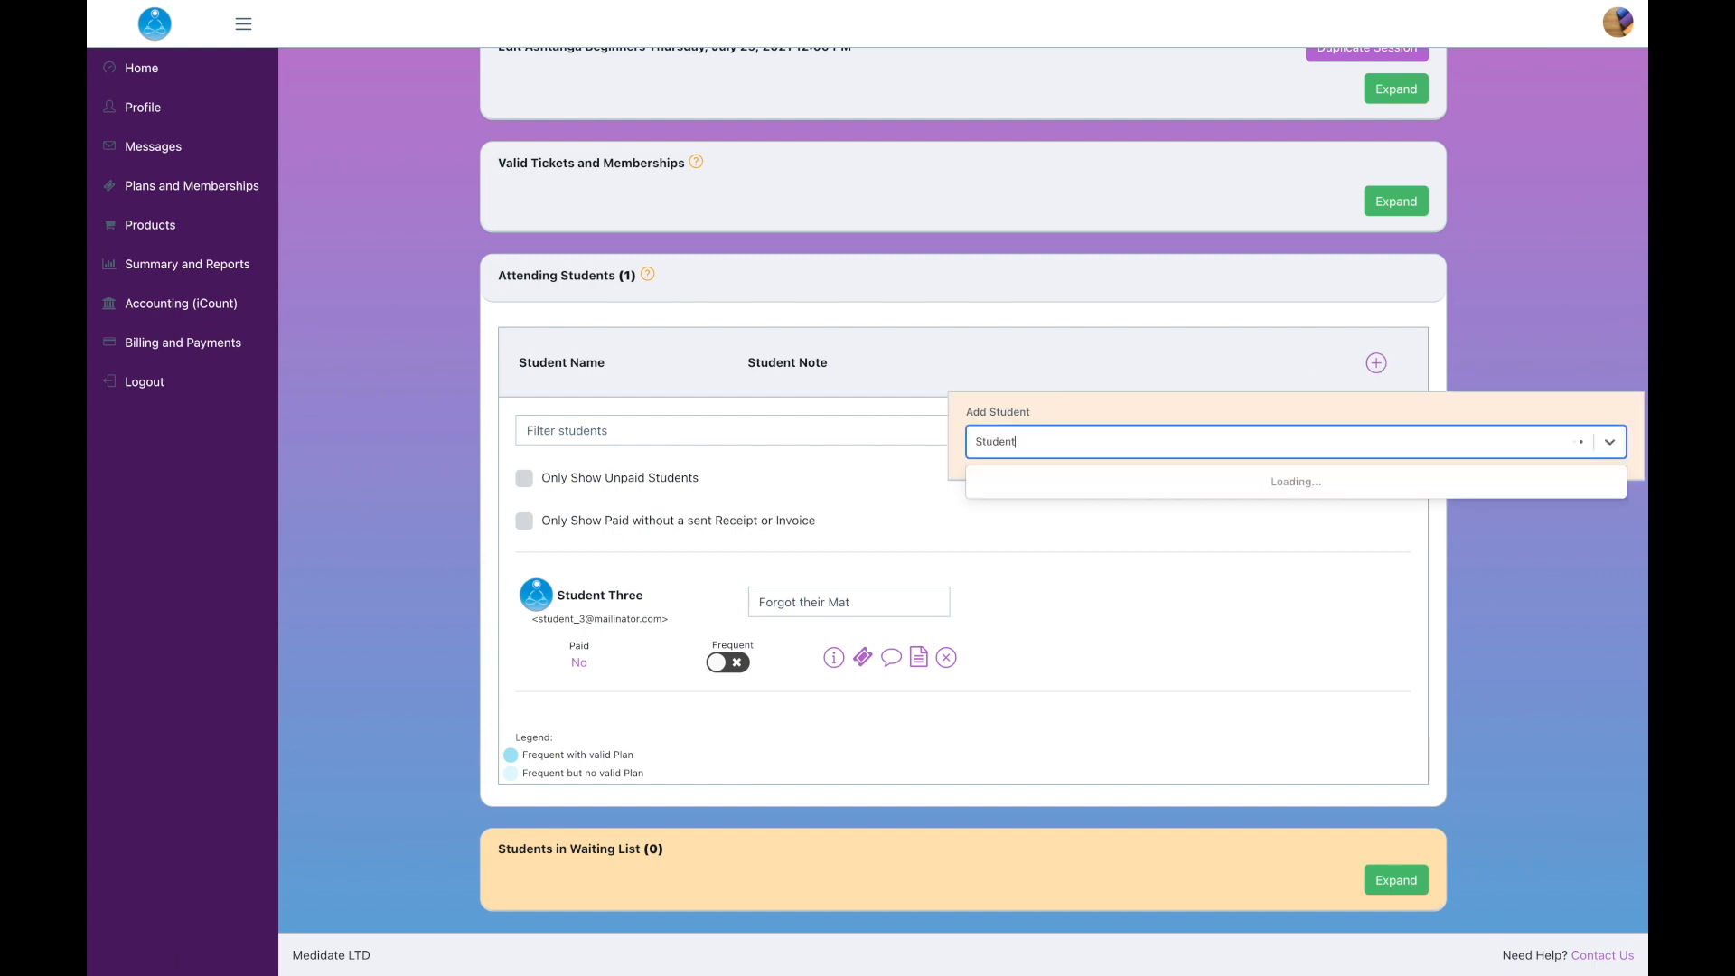
left_click(1063, 479)
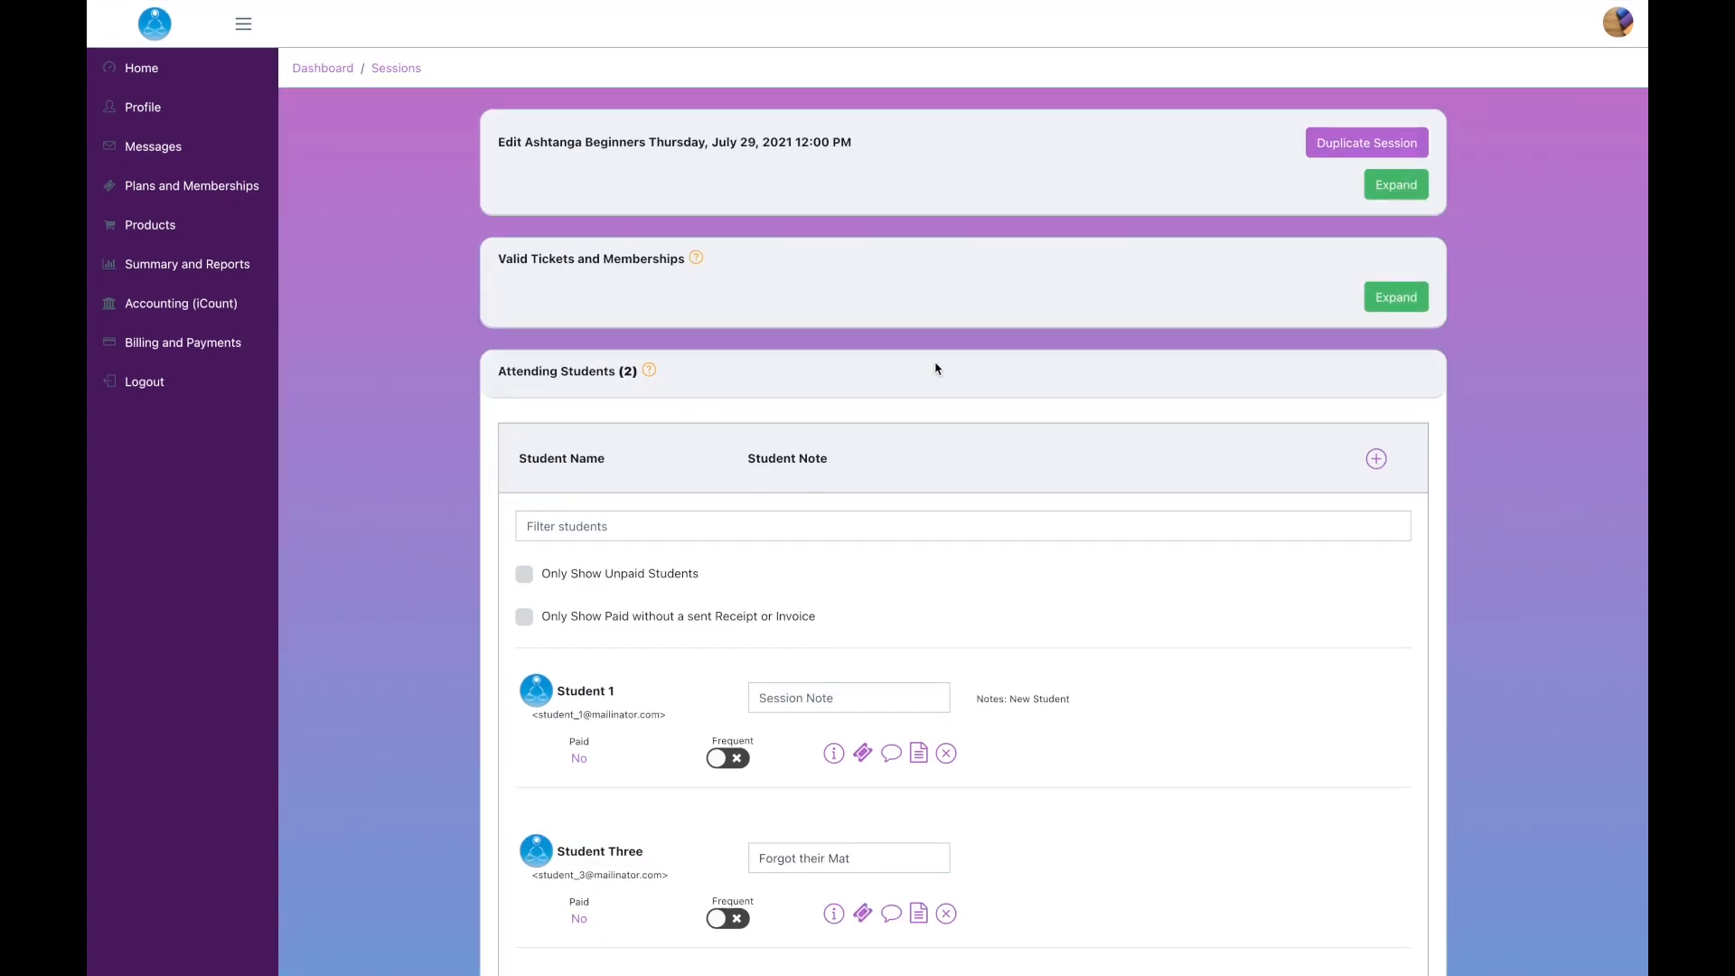
Examine the Students in Waiting List section and the Attenders Limit in the expanded session details
scroll(974, 513, "down", 2)
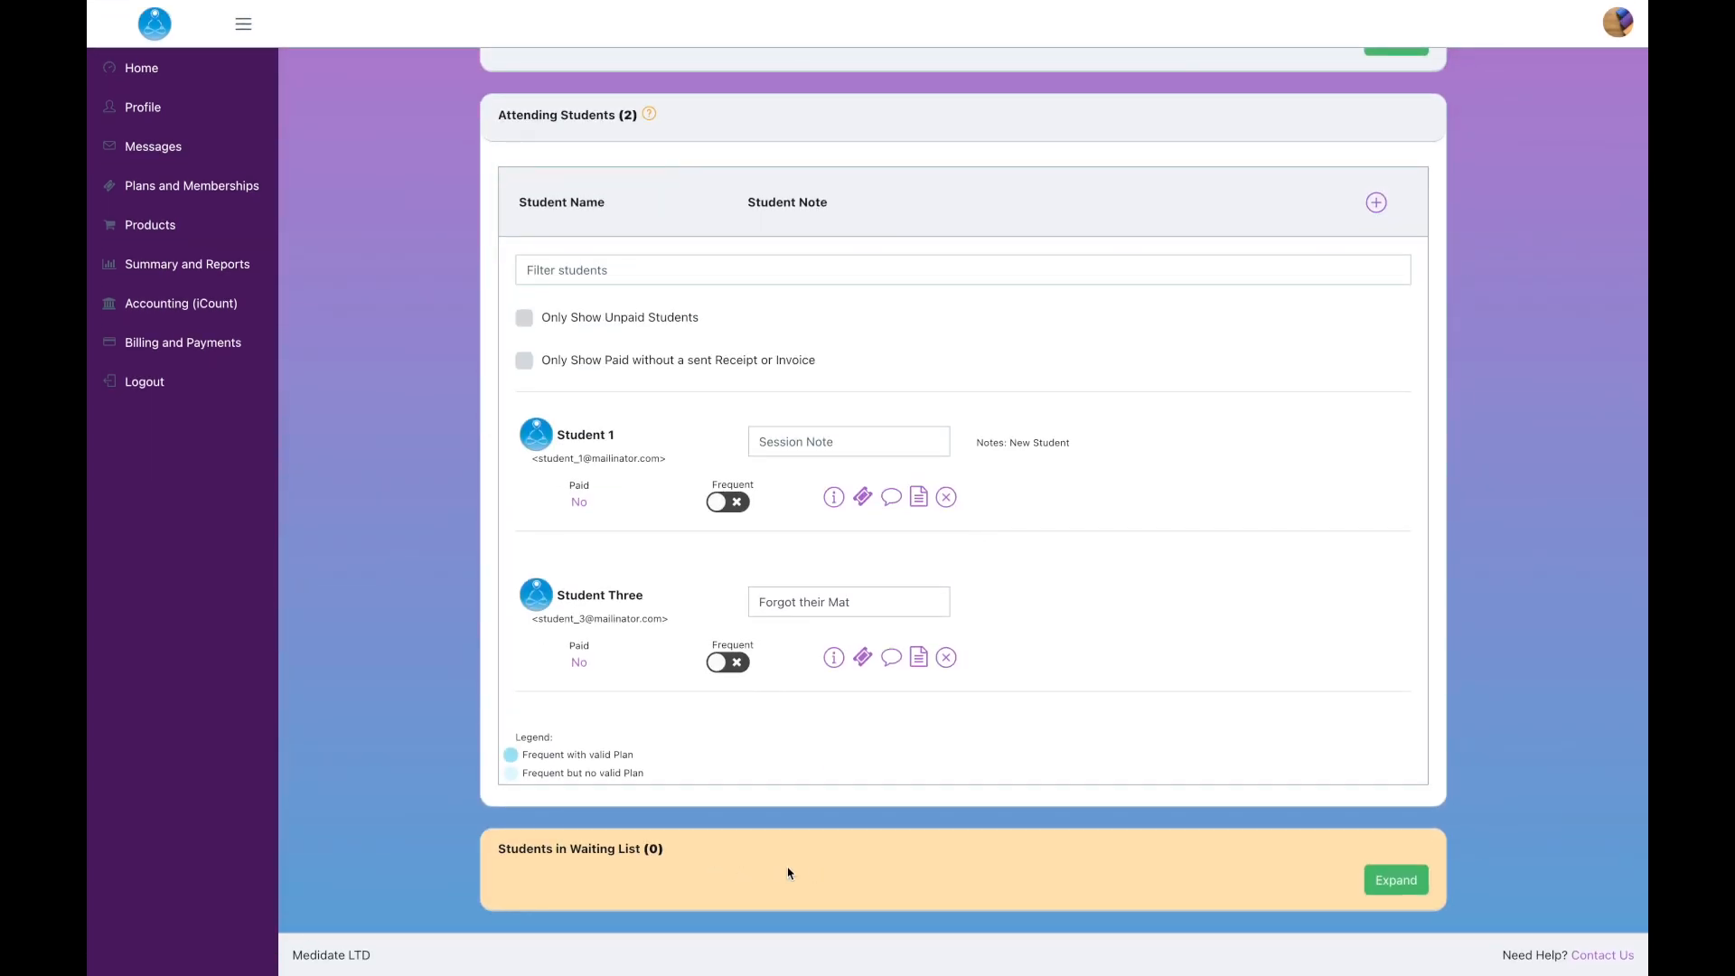
left_click_drag(511, 850, 649, 851)
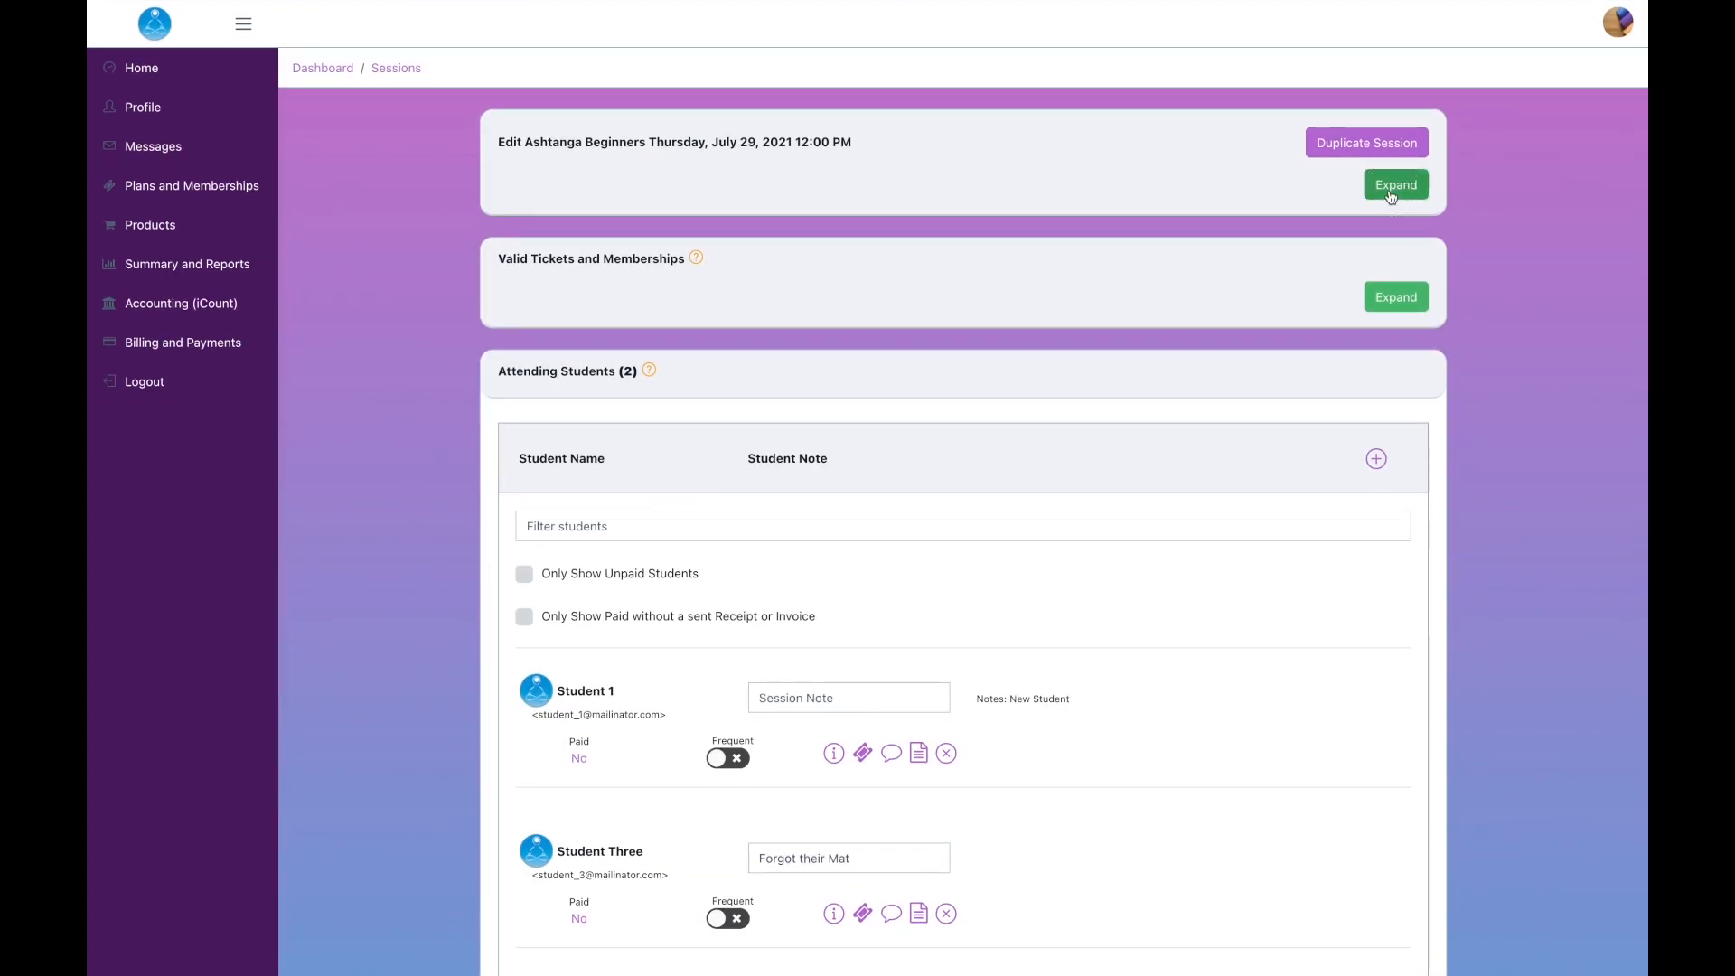
left_click(1387, 183)
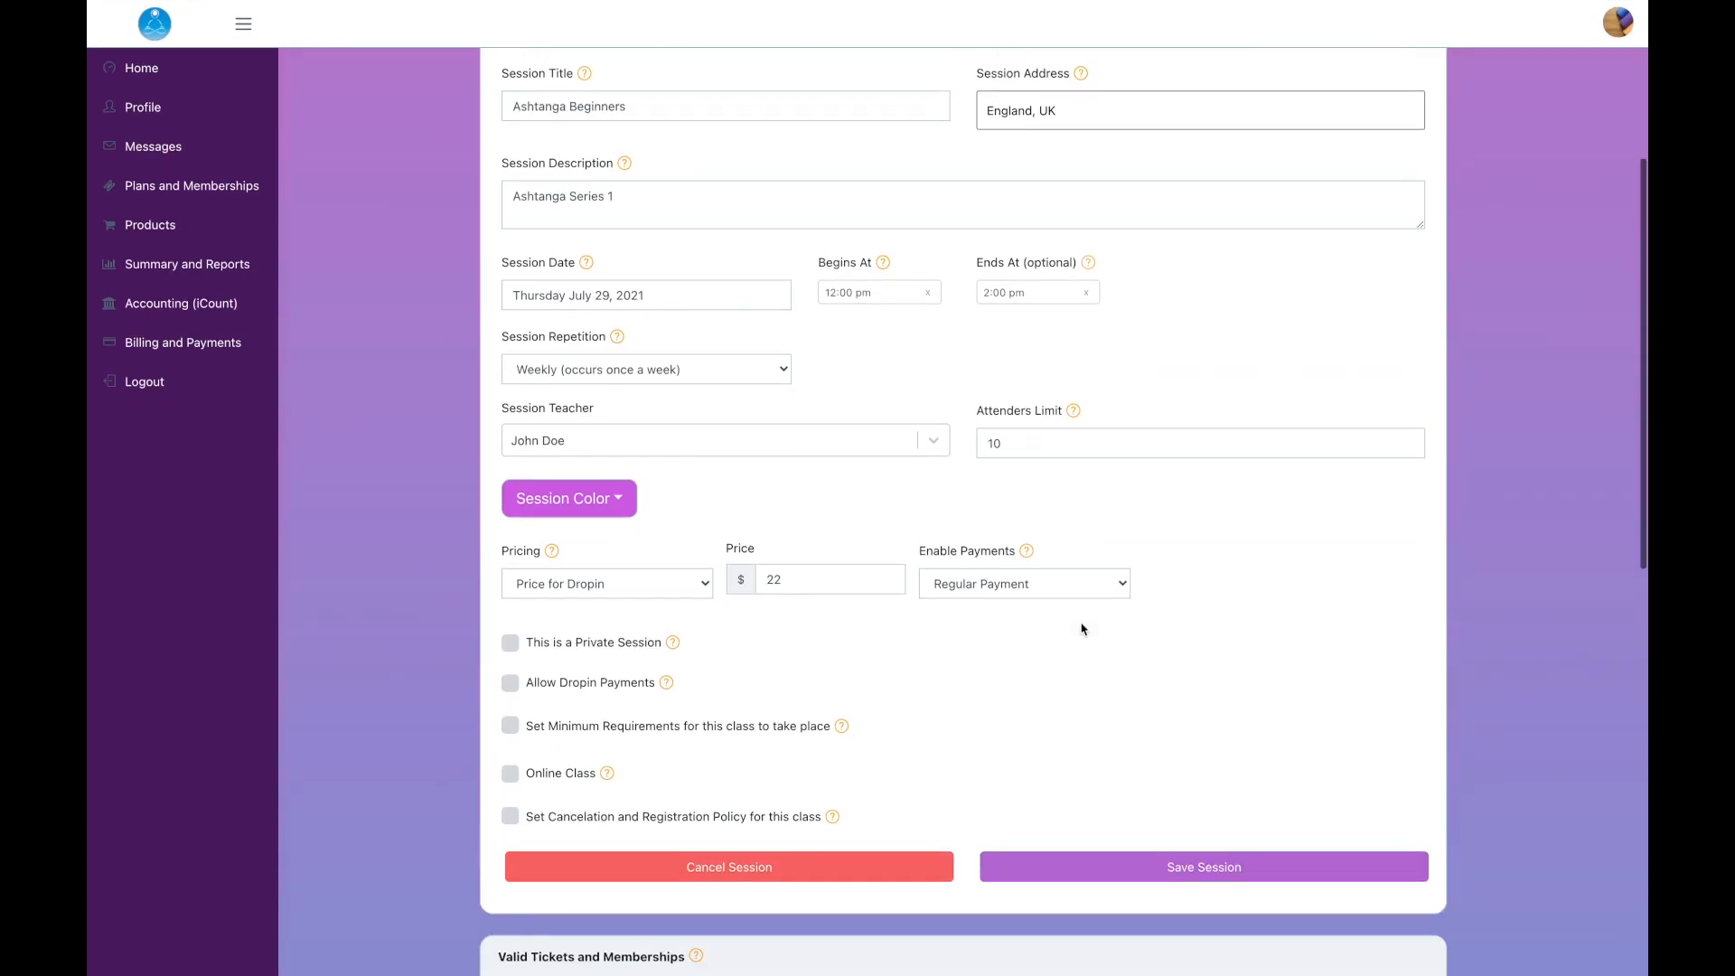
left_click_drag(981, 432, 1071, 419)
scroll(1009, 700, "down", 1)
scroll(1010, 701, "down", 7)
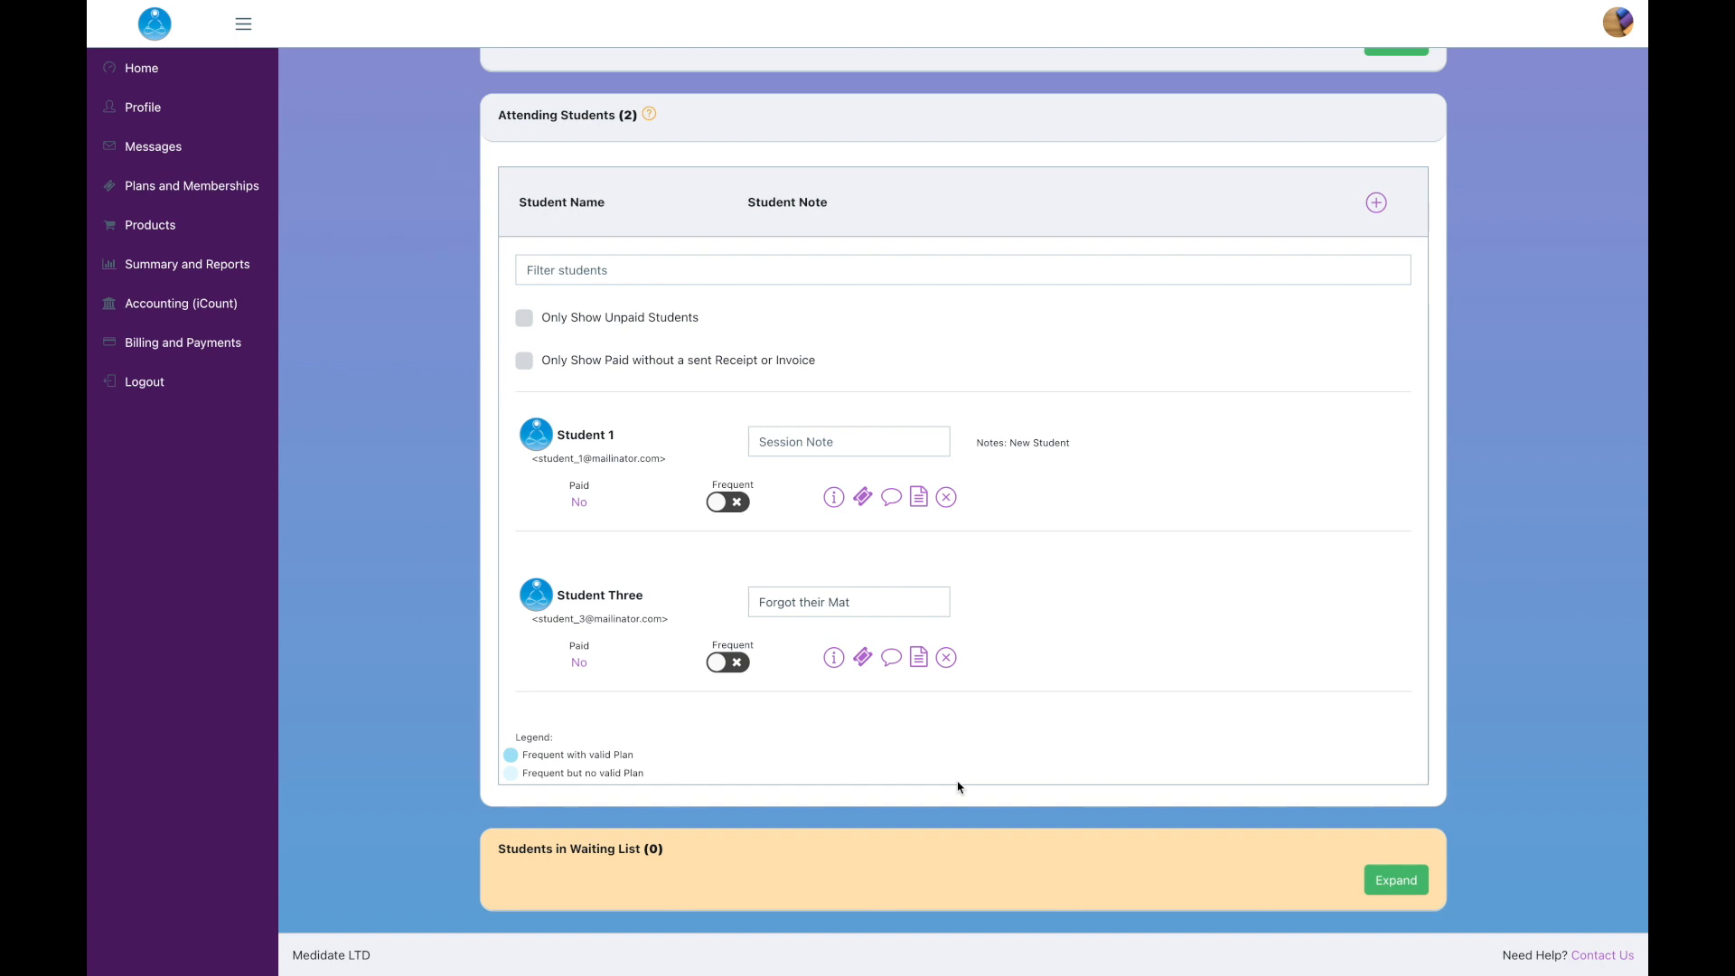
Expand the Students in Waiting List section and review its entries alongside the session's details
left_click(1396, 880)
scroll(1115, 814, "down", 2)
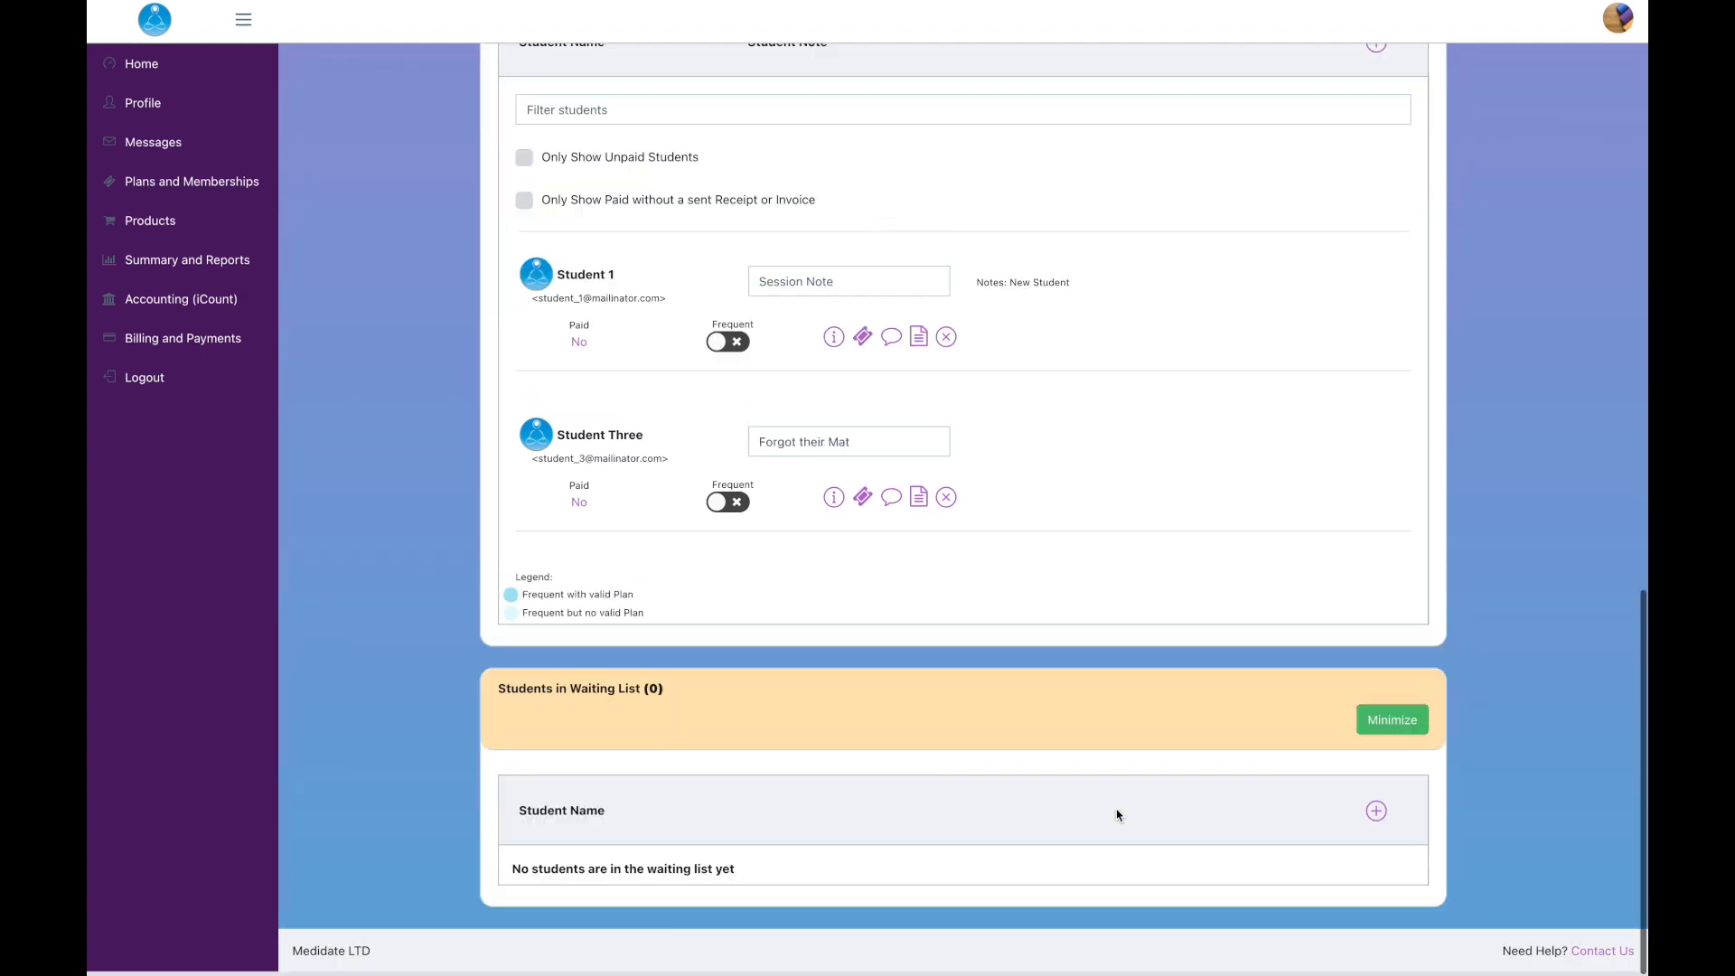
scroll(999, 840, "up", 10)
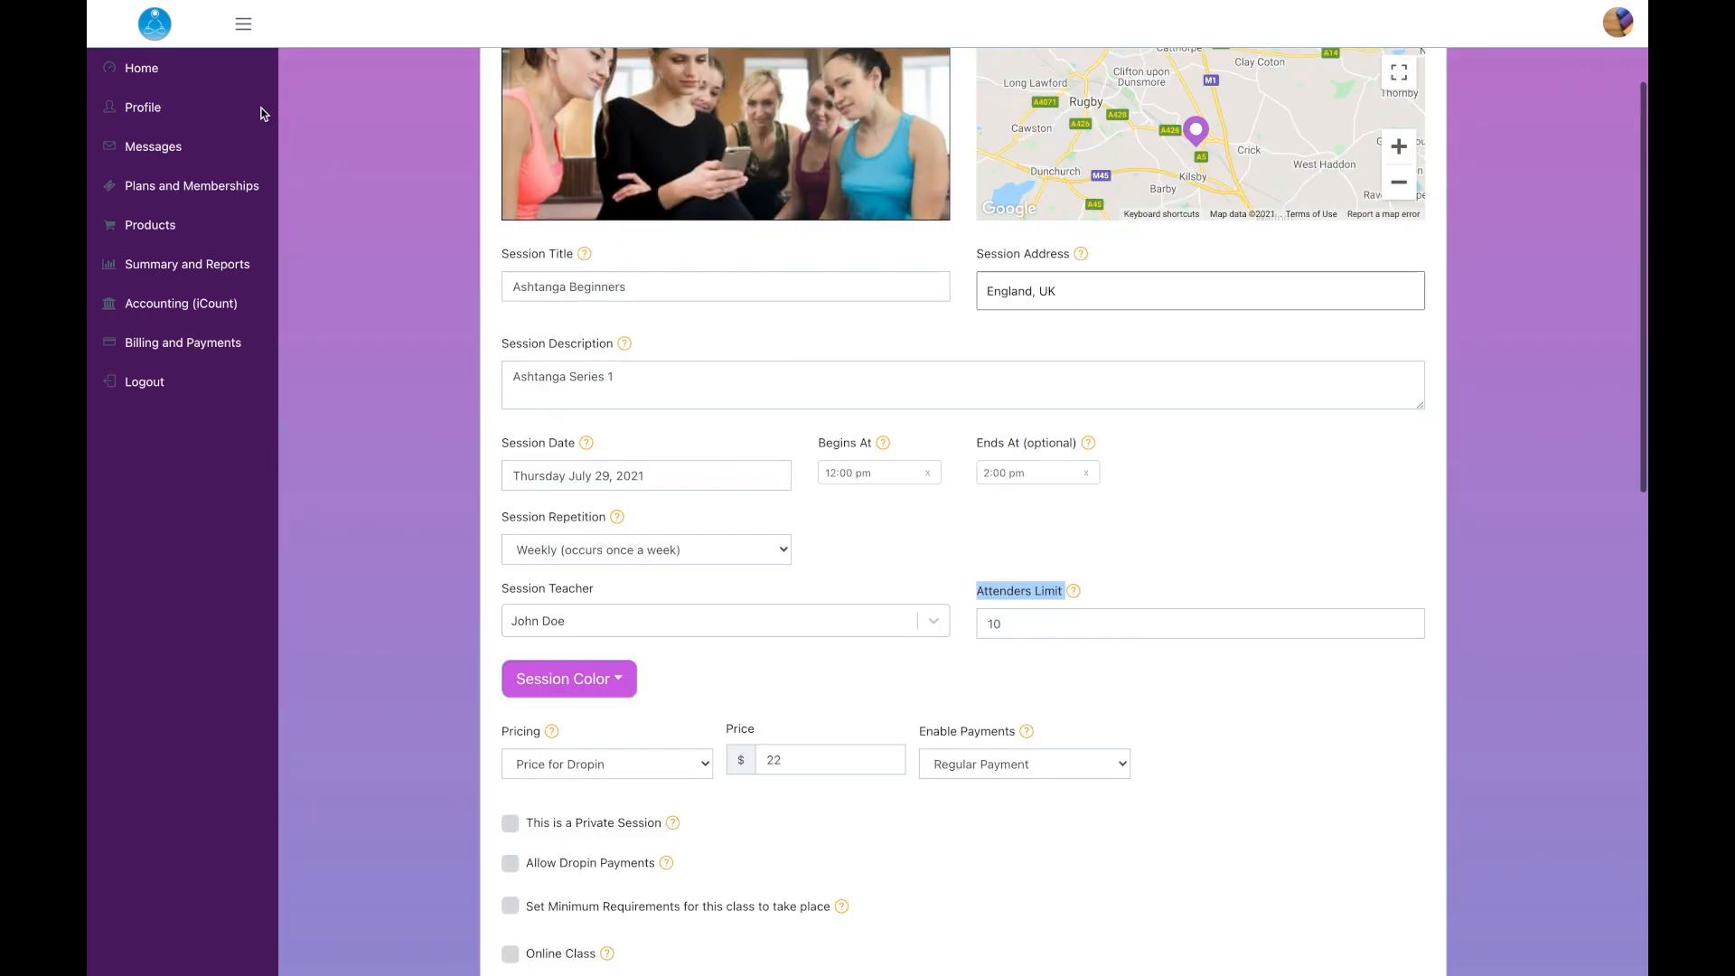
Check the attender count on Thursday's 12:00 pm Ashtanga Beginners session in the home page's weekly schedule and reopen the session
left_click(140, 67)
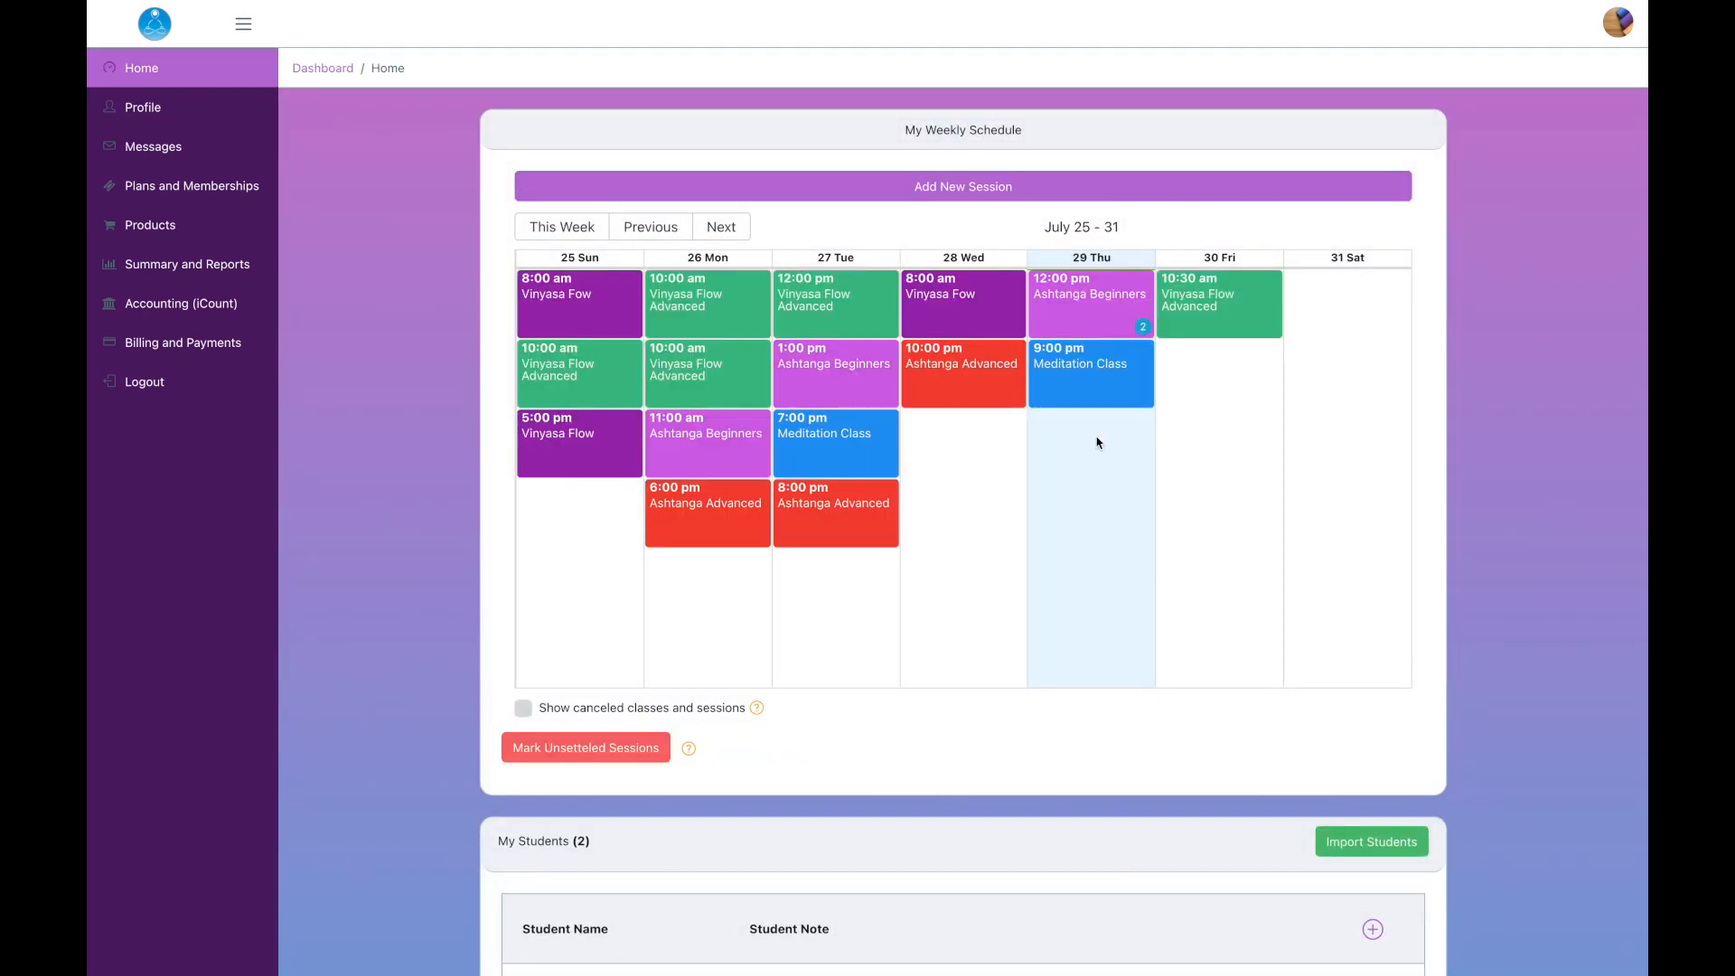
mouse_move(1146, 331)
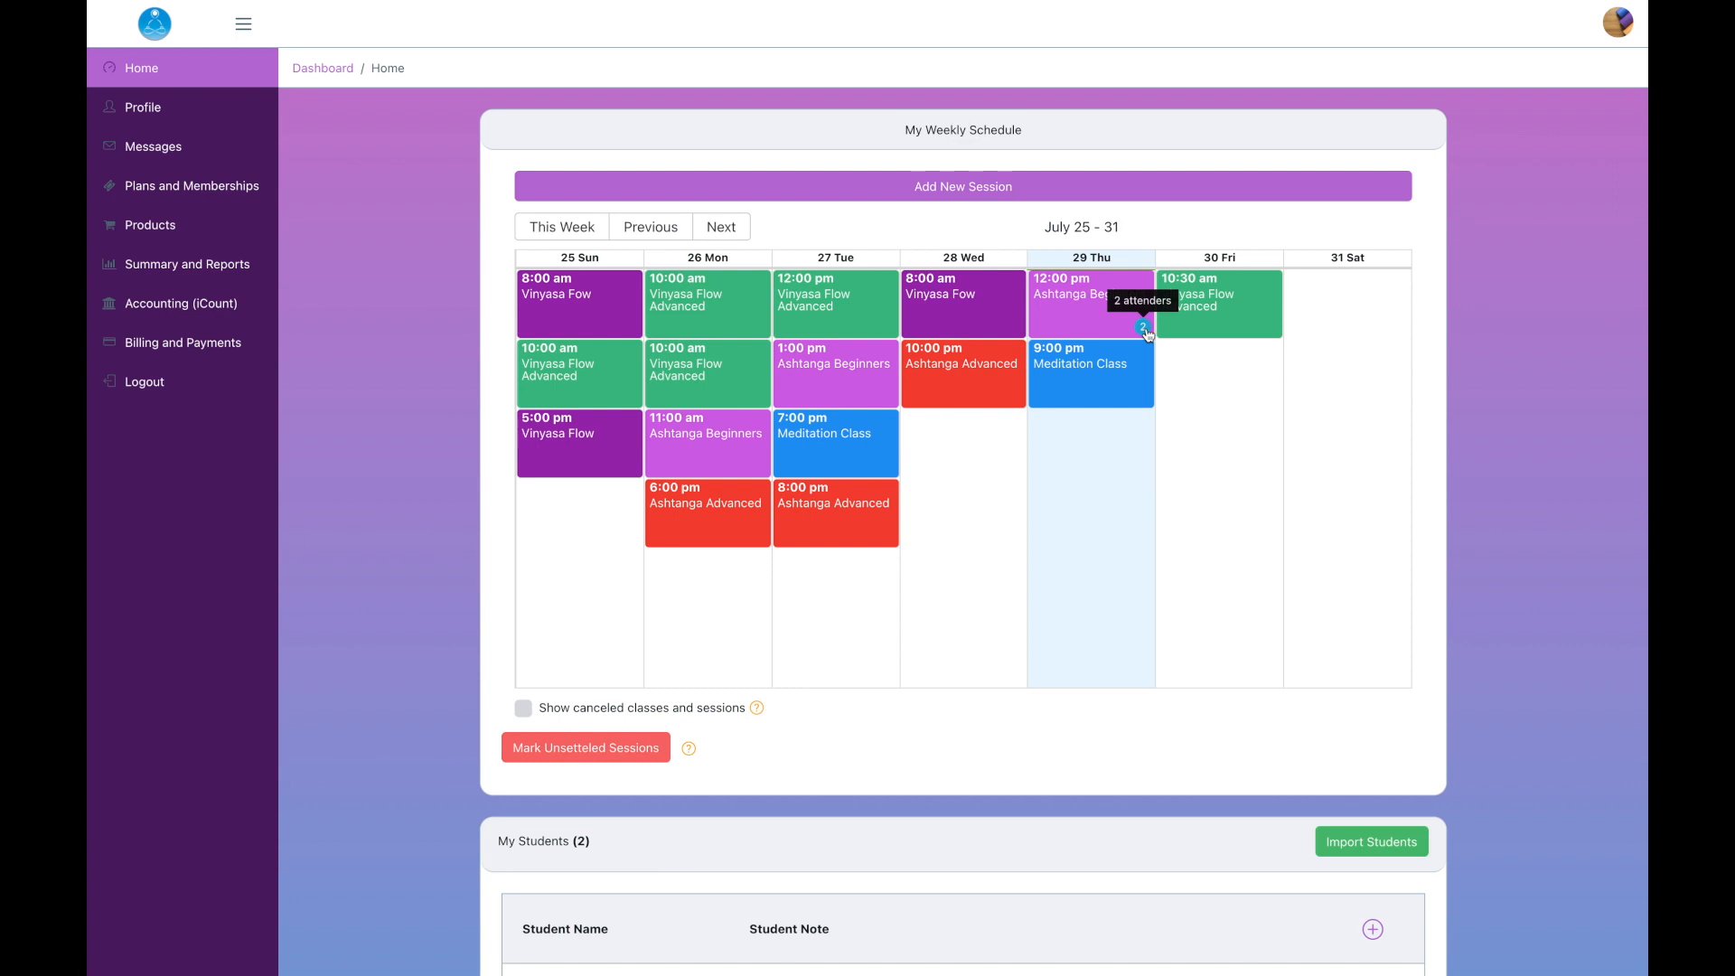
left_click(1045, 329)
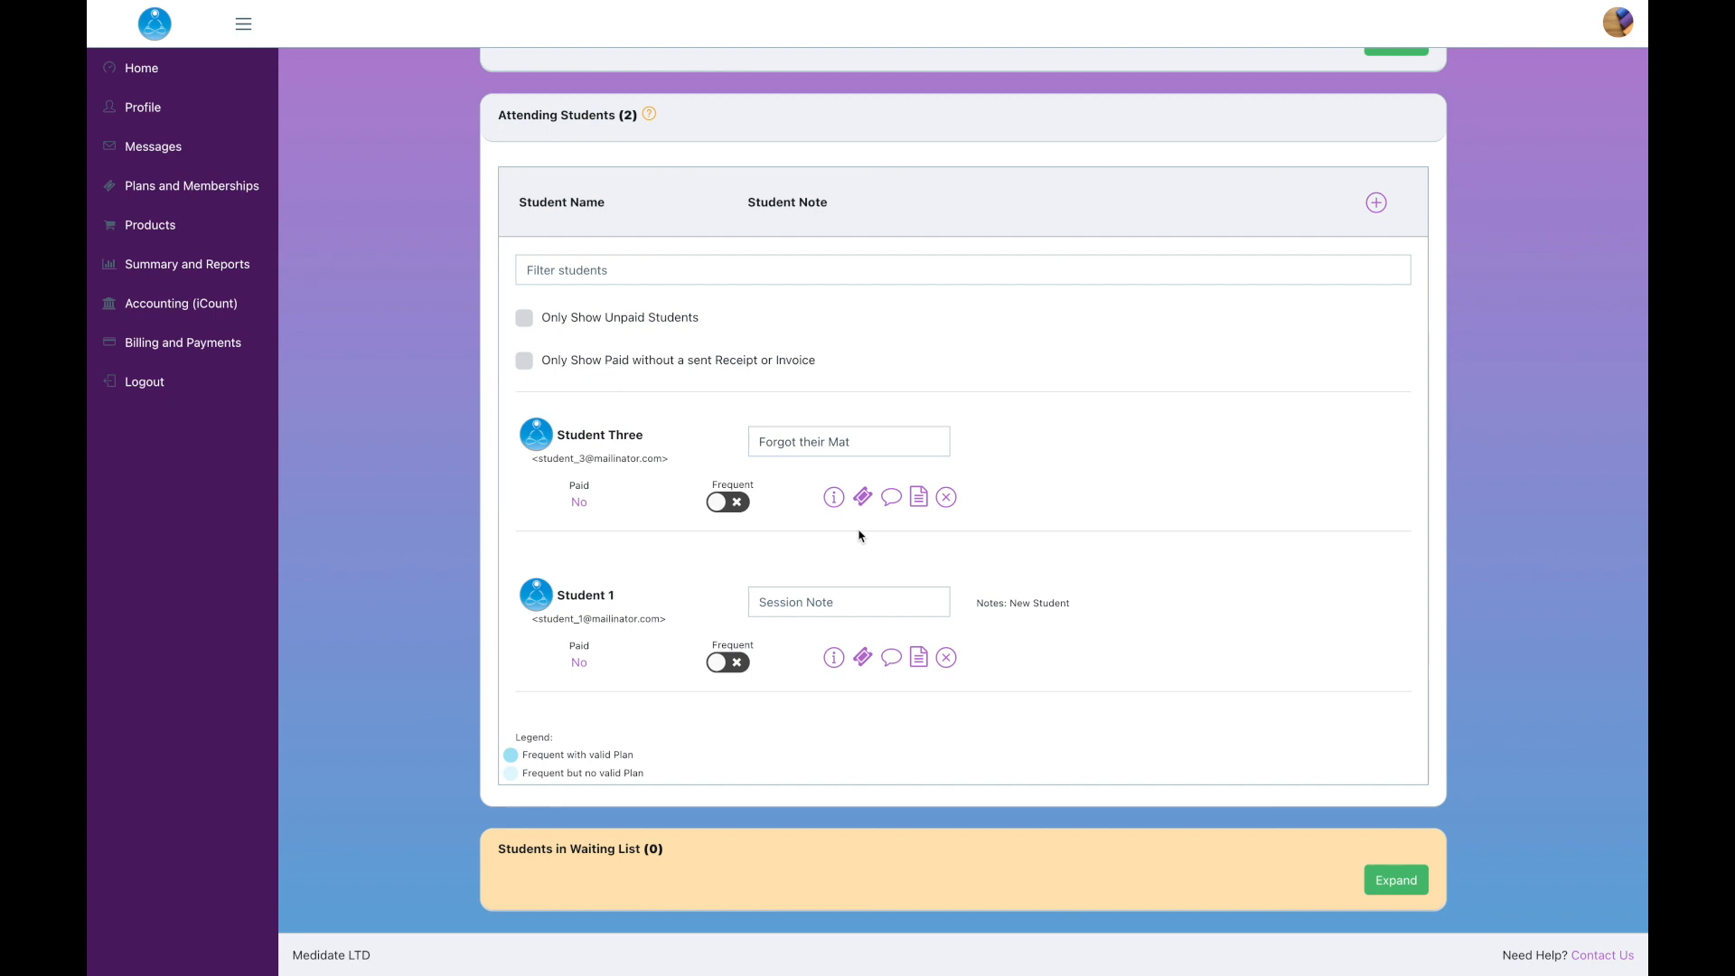
Review the available tickets and memberships for Student Three and add the student to the 5 Entries Ticket for 3 Months plan
left_click(863, 499)
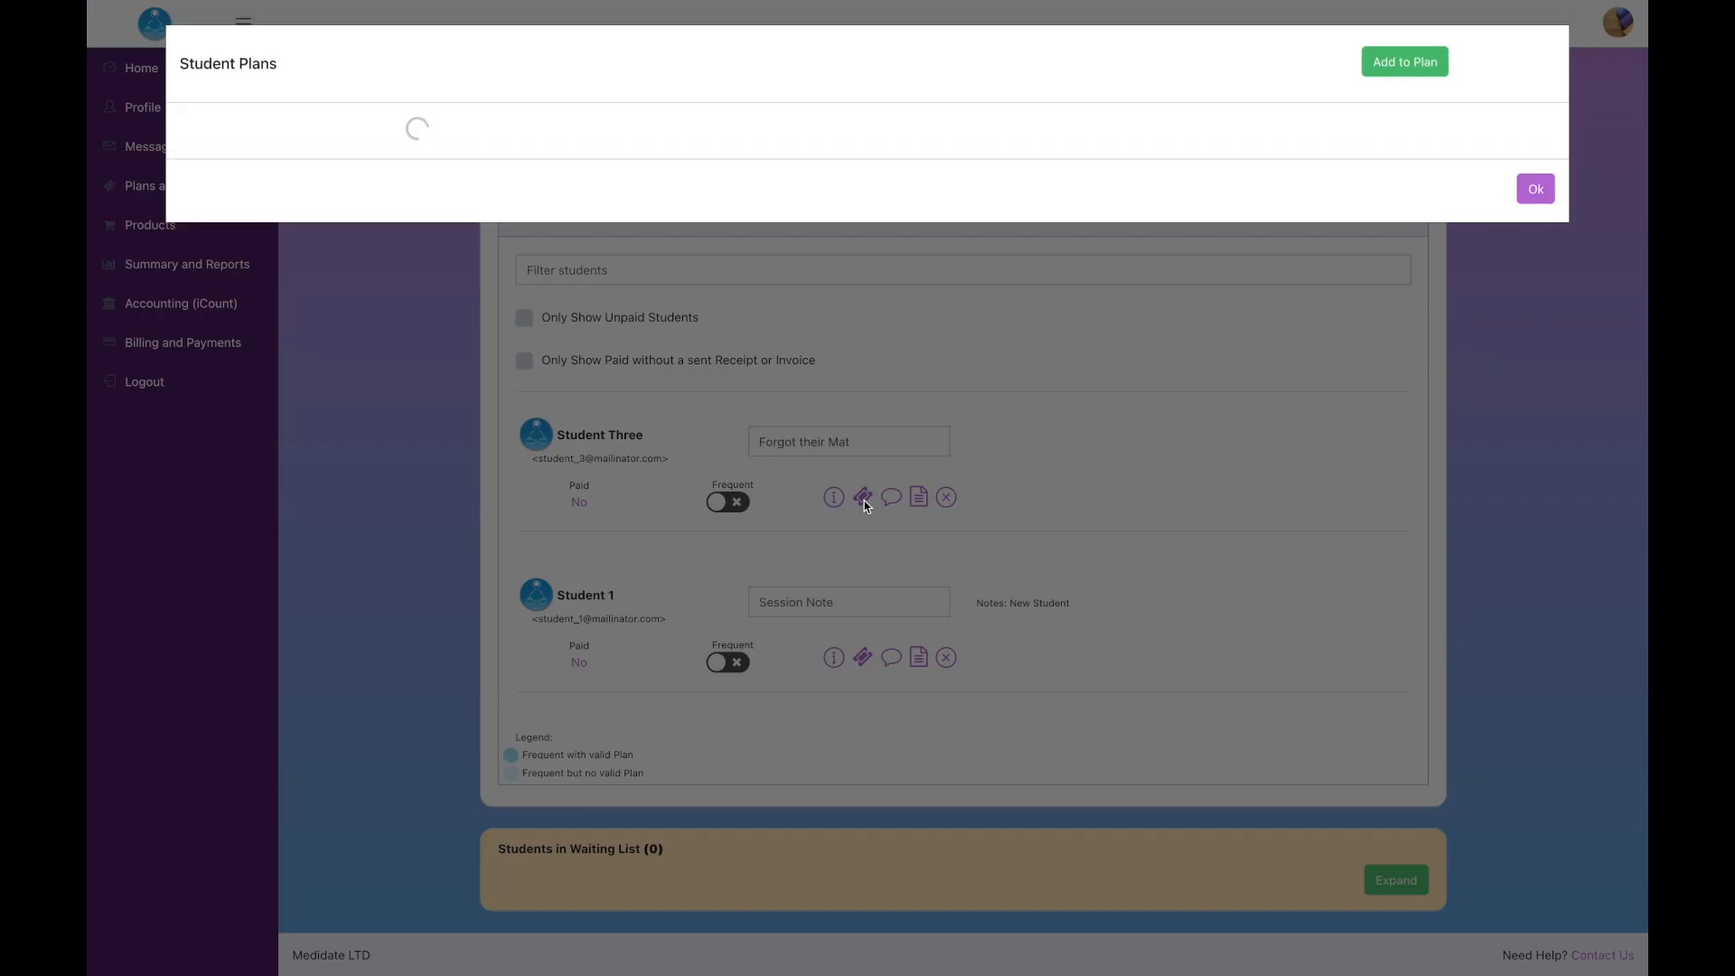
left_click(1394, 63)
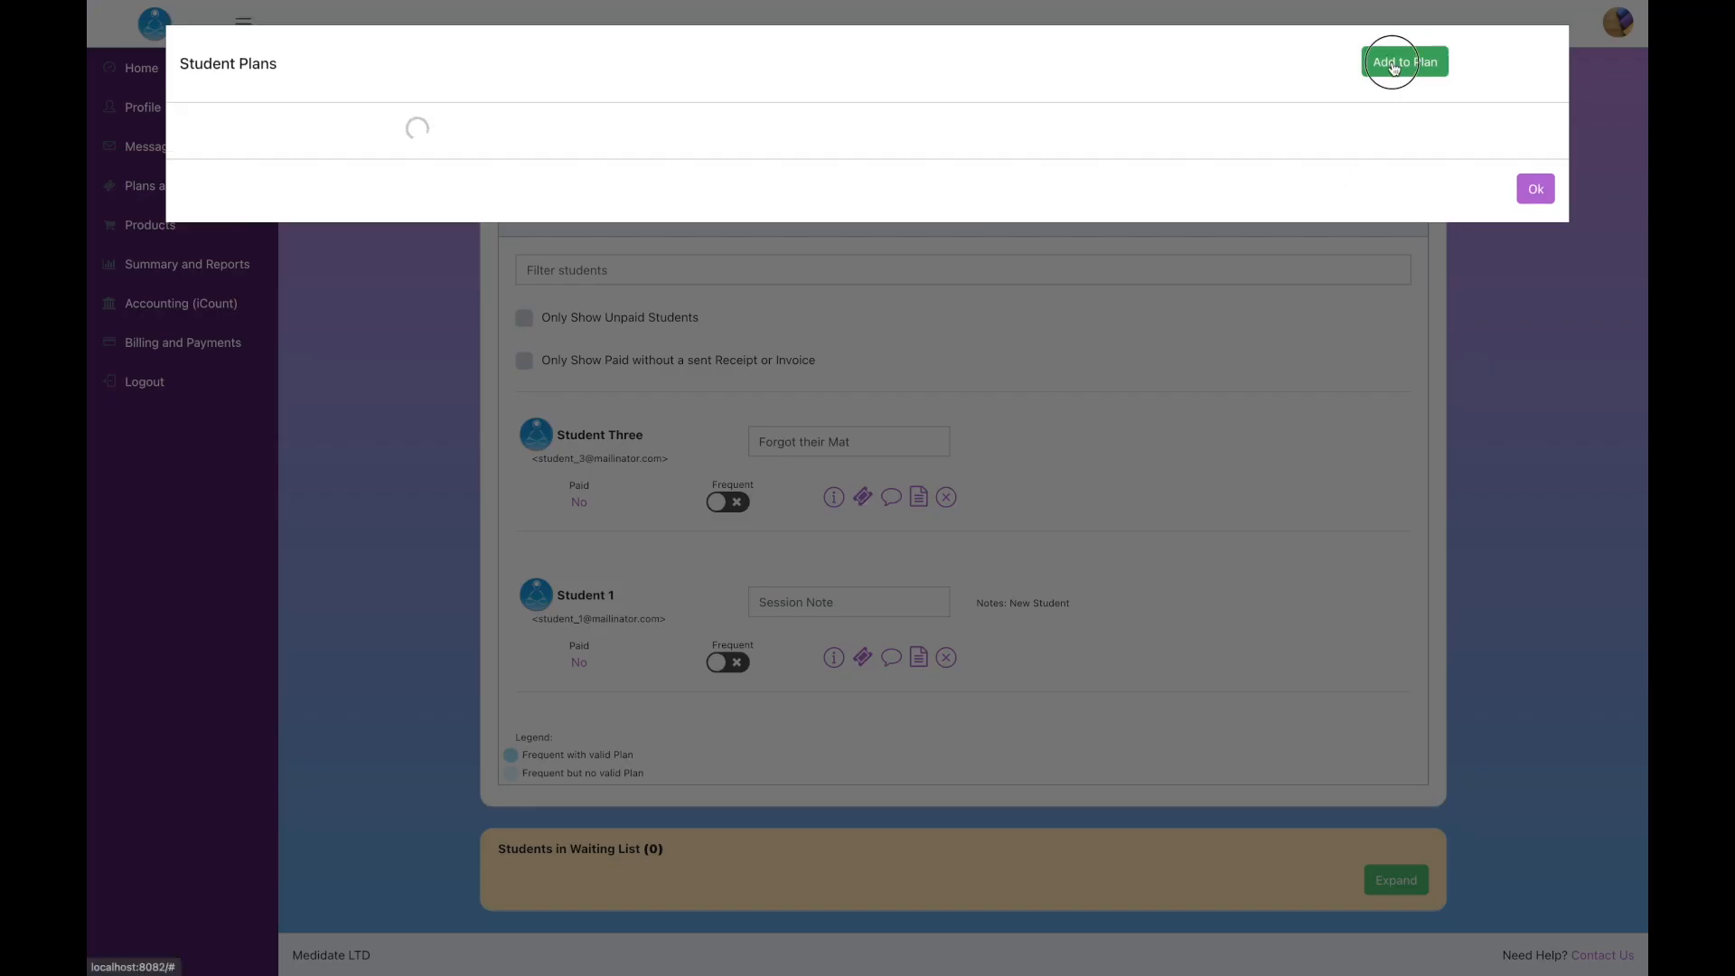
scroll(1227, 356, "down", 1)
scroll(1227, 356, "down", 1)
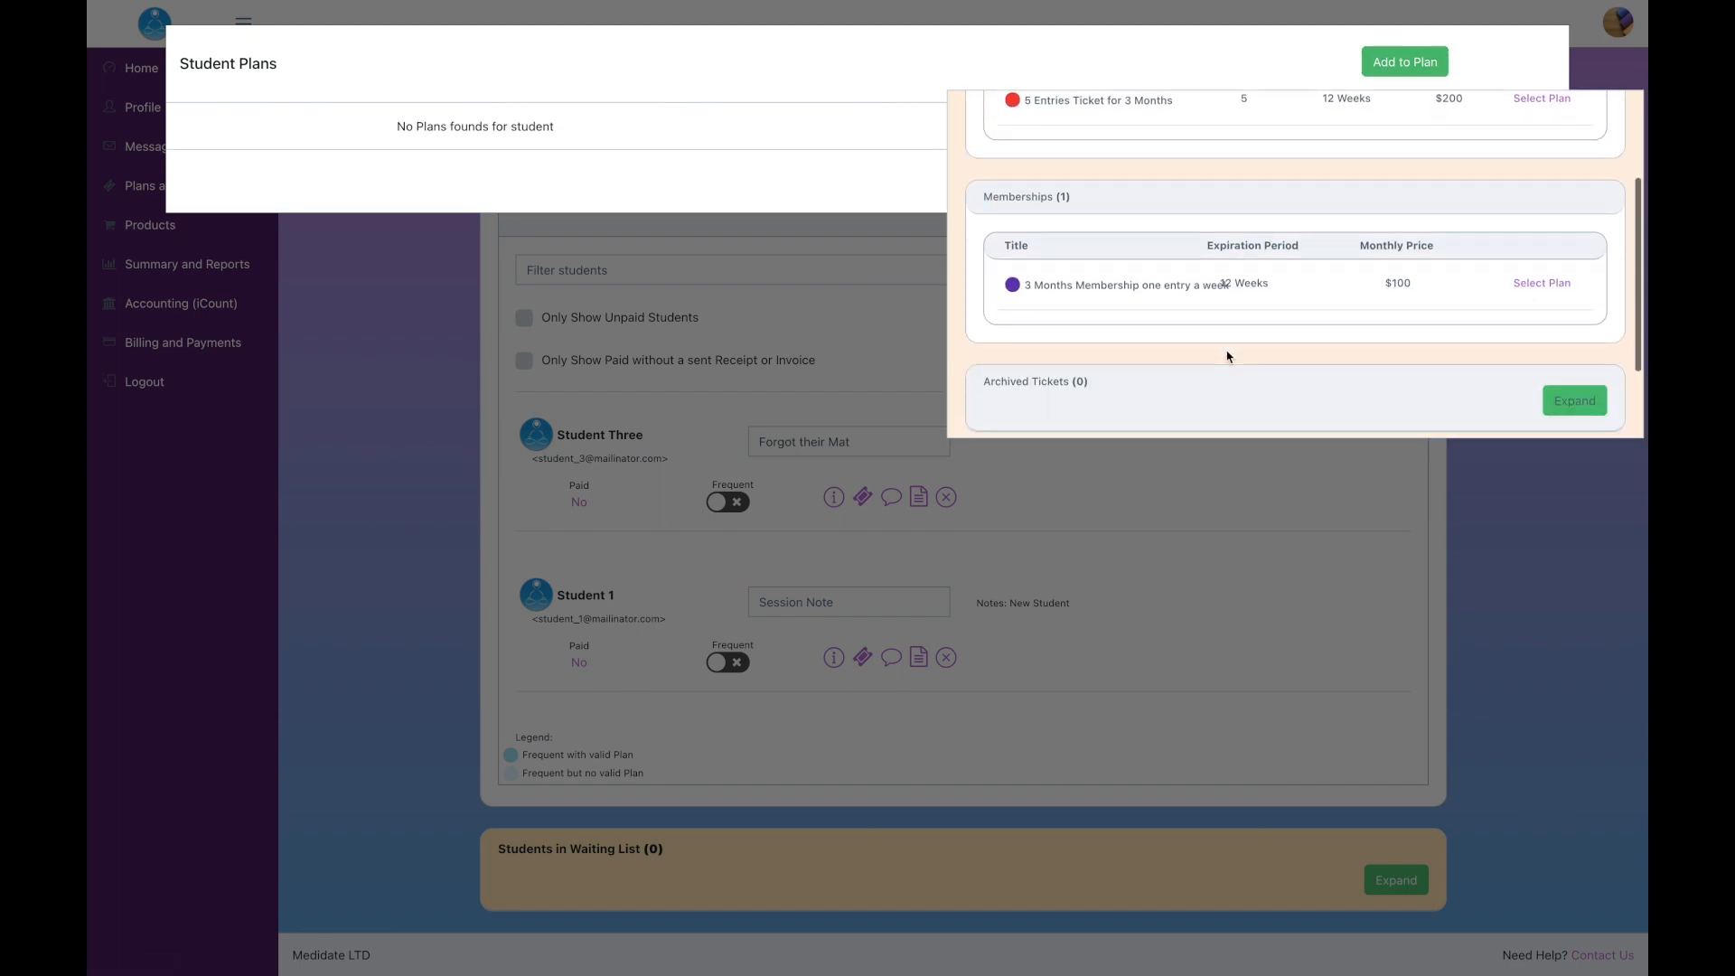
scroll(1227, 356, "up", 2)
scroll(1227, 356, "down", 2)
scroll(1227, 356, "up", 1)
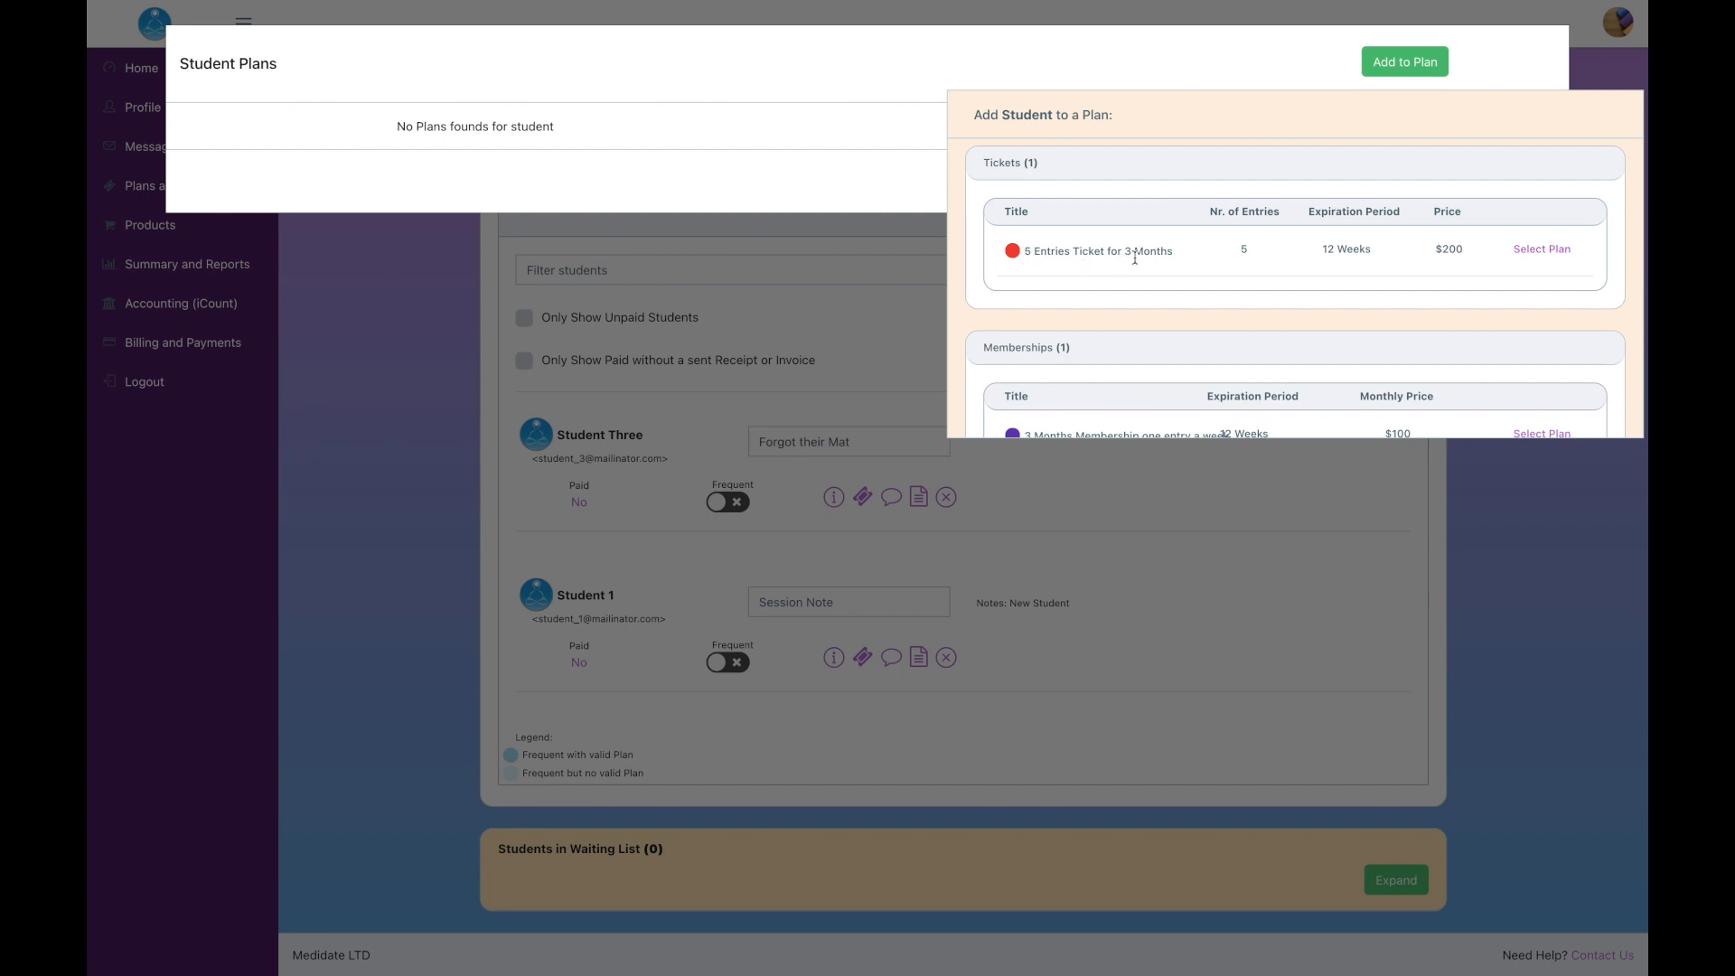
left_click(1537, 253)
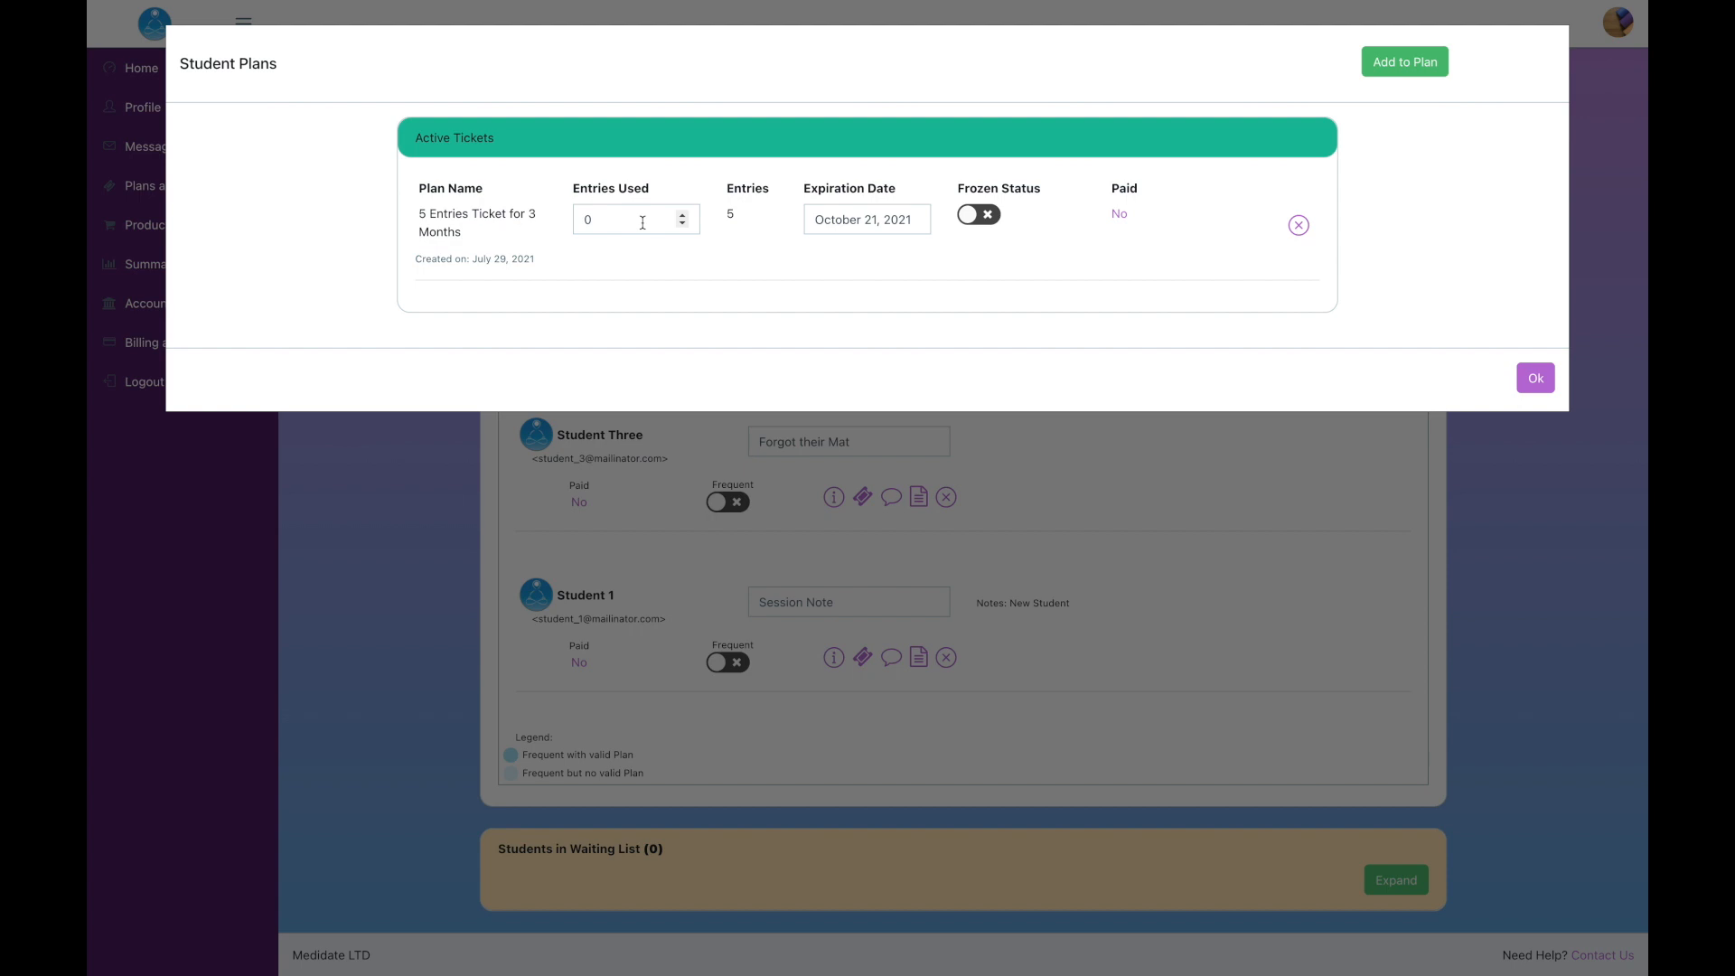
Inspect the Entries Used field and the freeze options of Student Three's ticket, cancelling the freeze
double_click(587, 220)
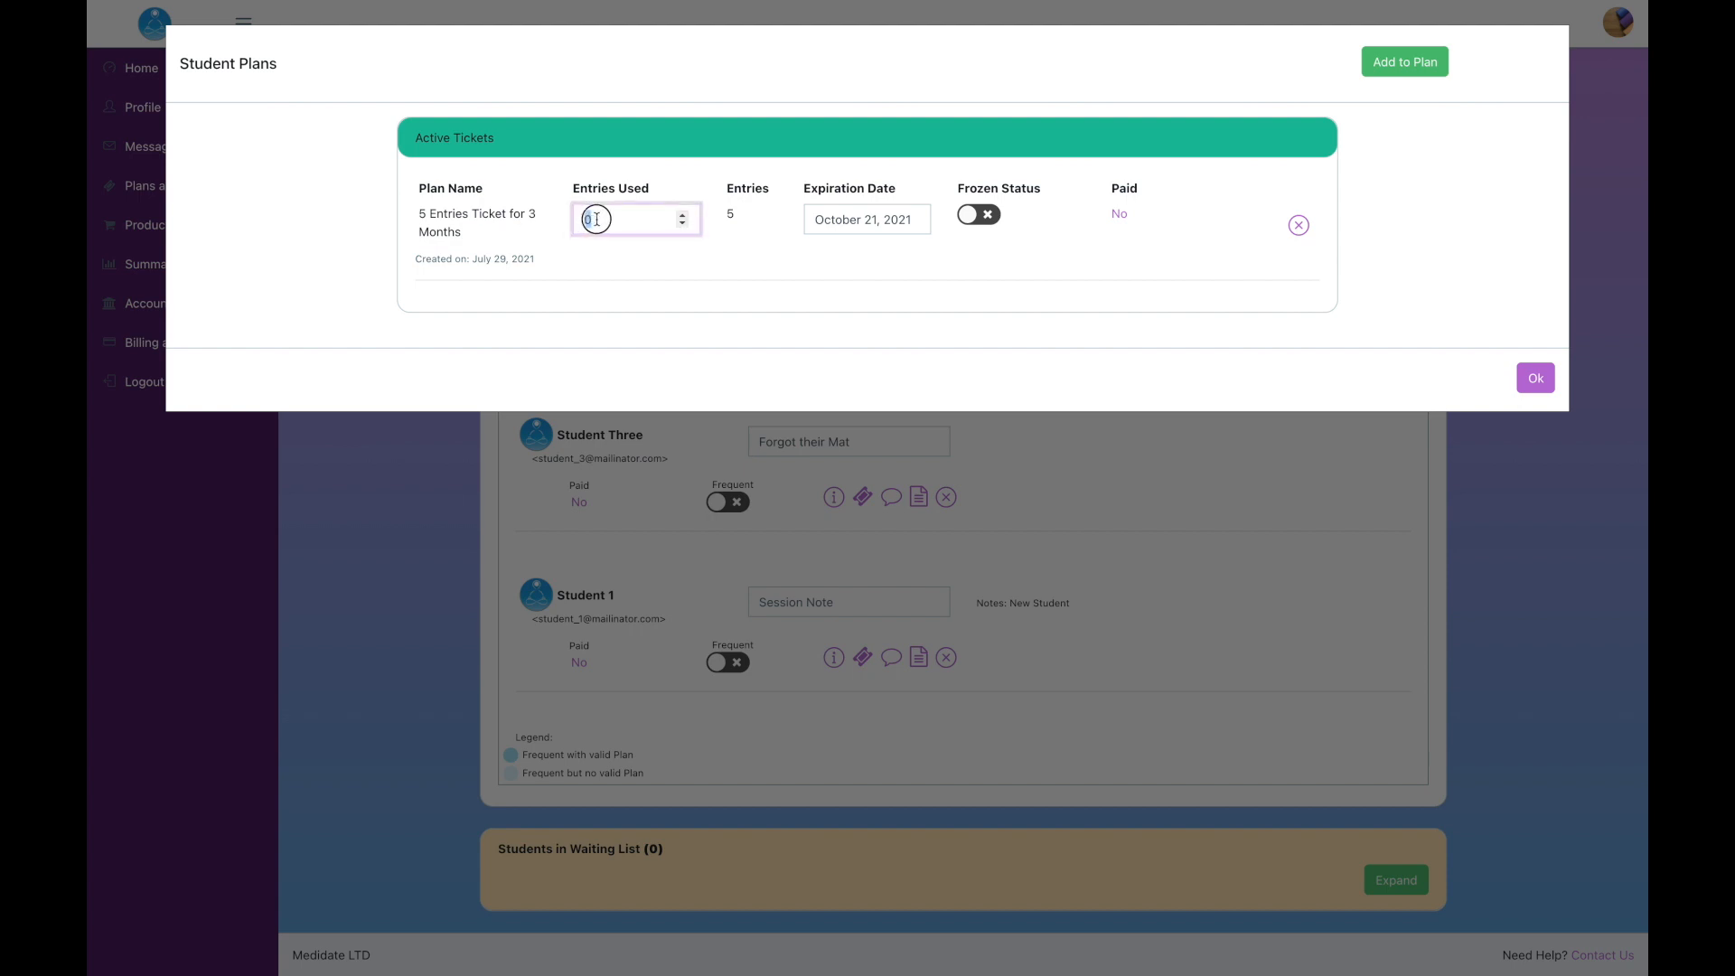
left_click(981, 224)
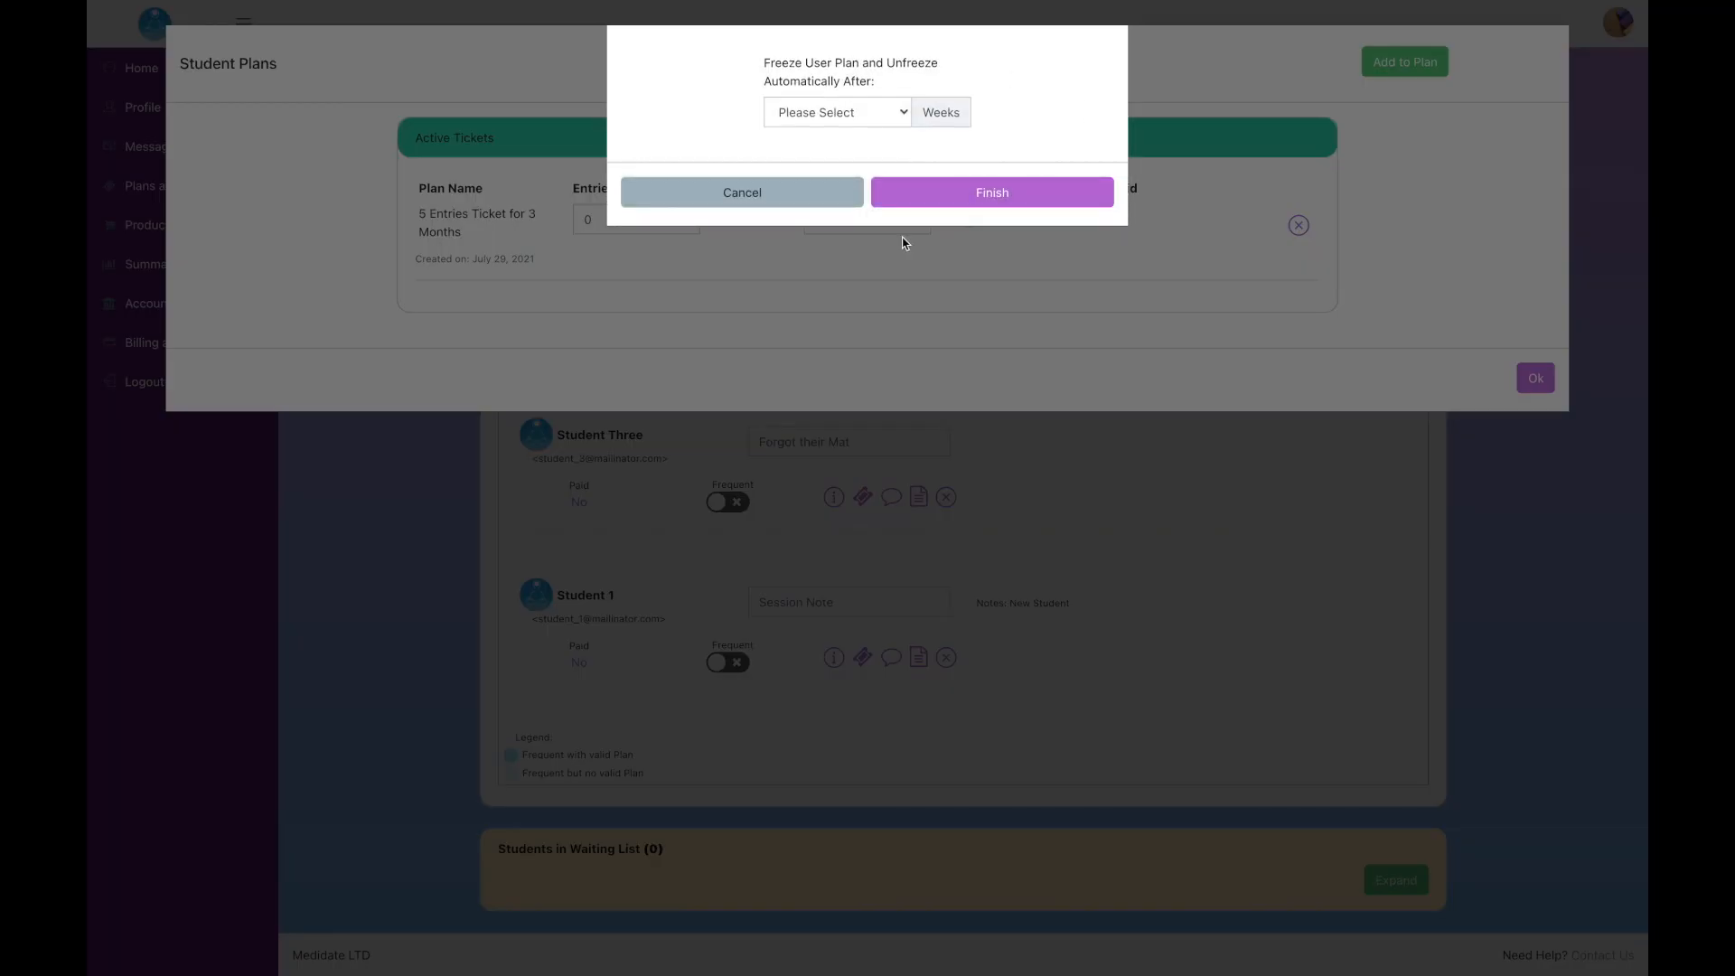
left_click(807, 201)
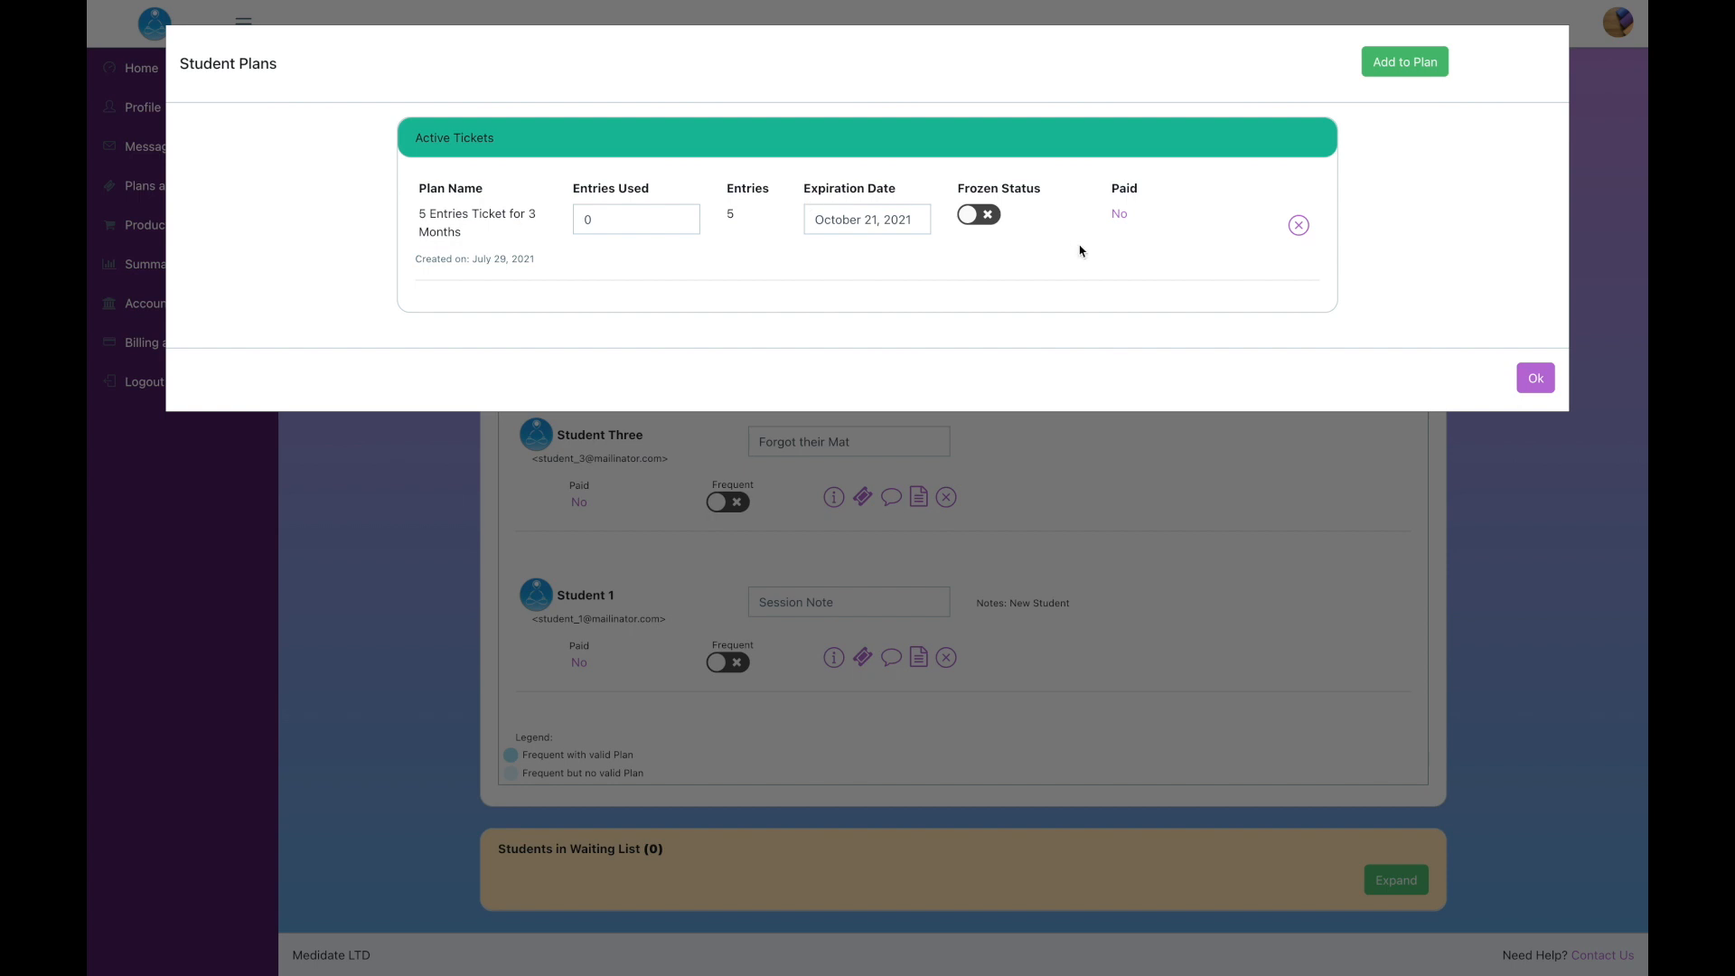
Mark Student Three's 5 Entries Ticket for 3 Months as fully paid in cash, and cancel a request to remove the ticket
left_click(1120, 217)
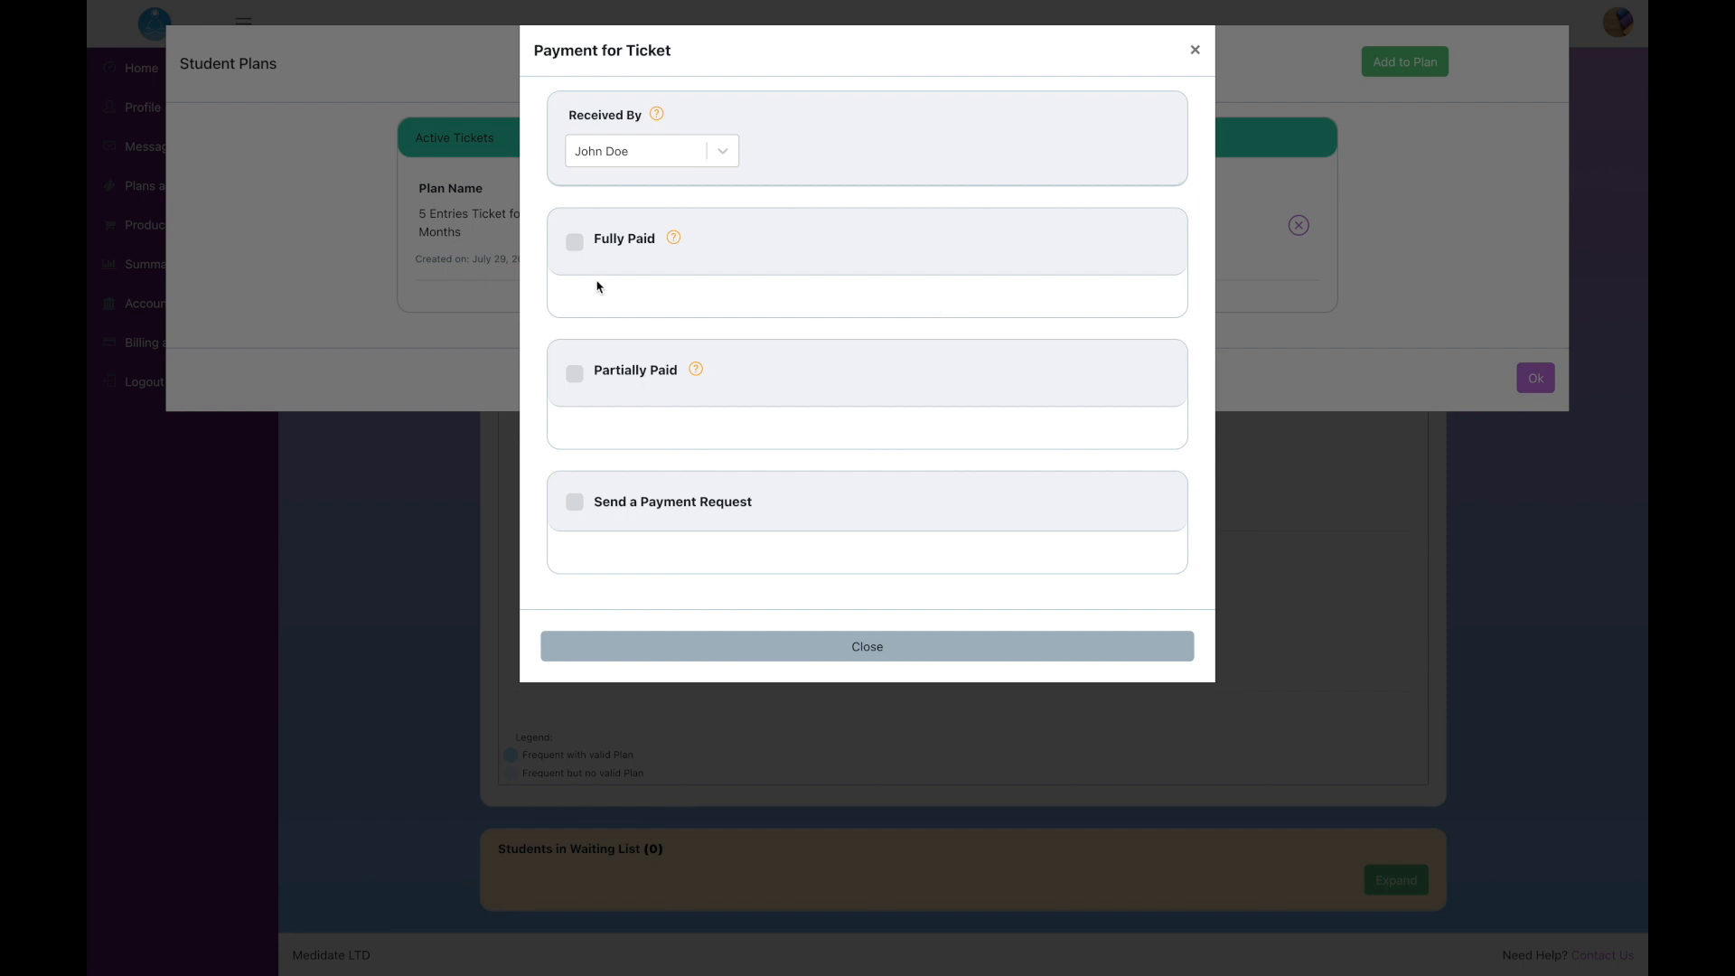
left_click(575, 242)
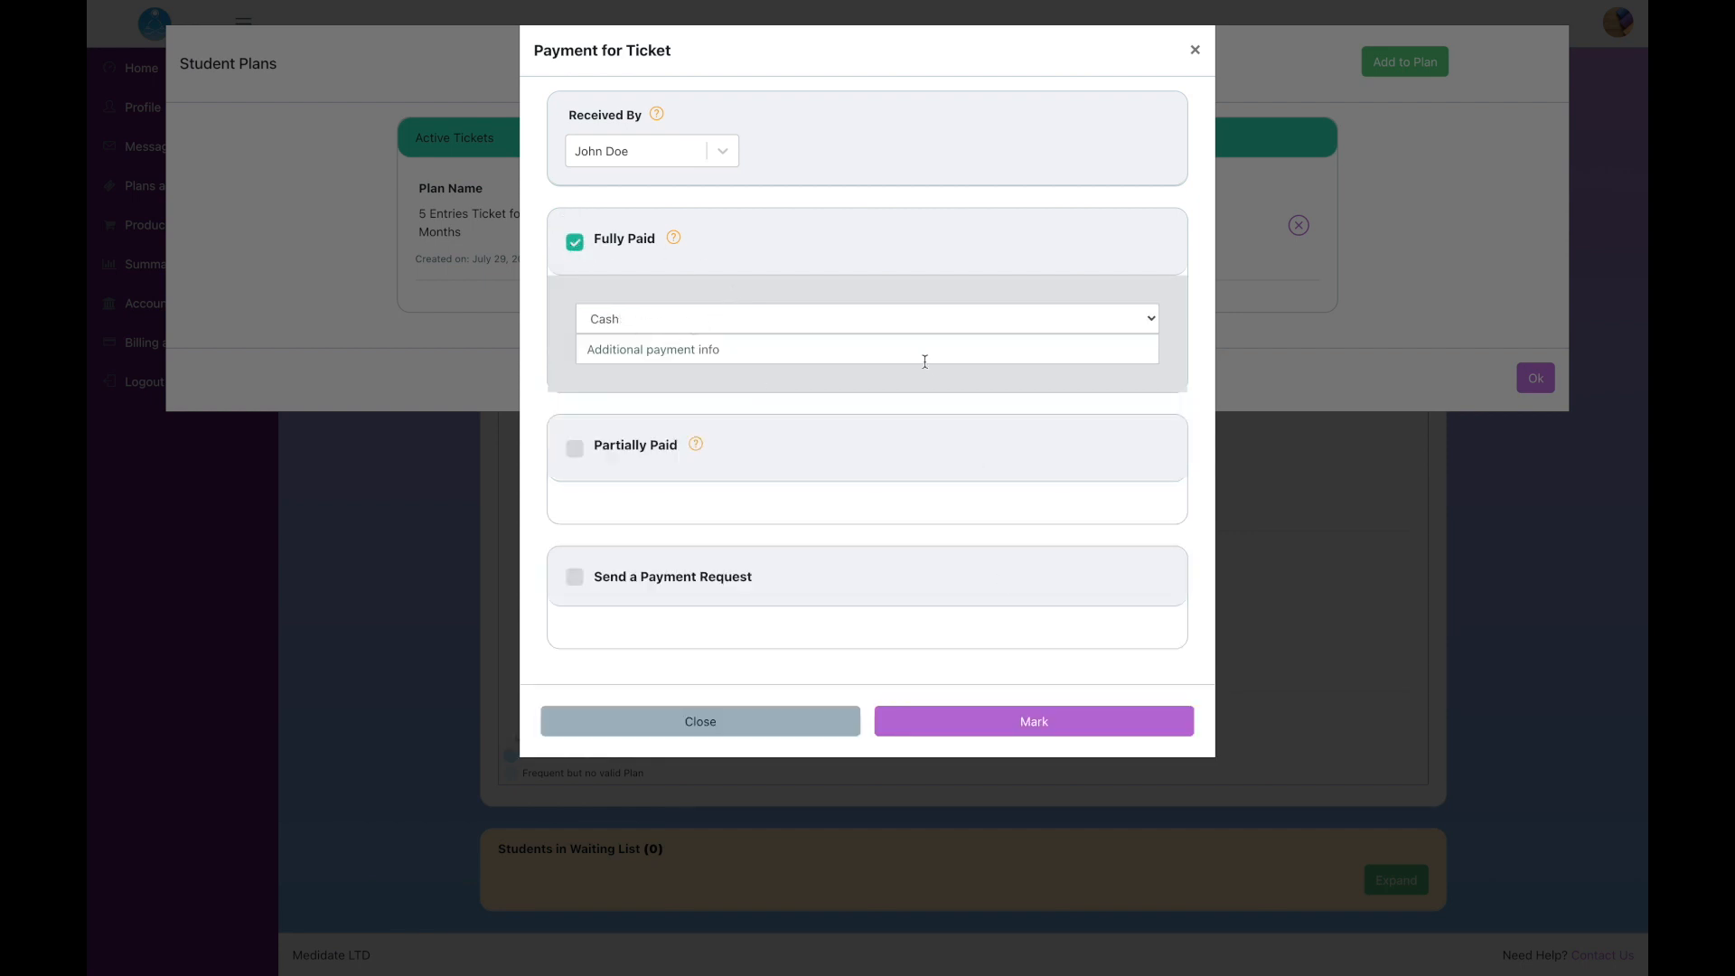
left_click(925, 321)
left_click(929, 320)
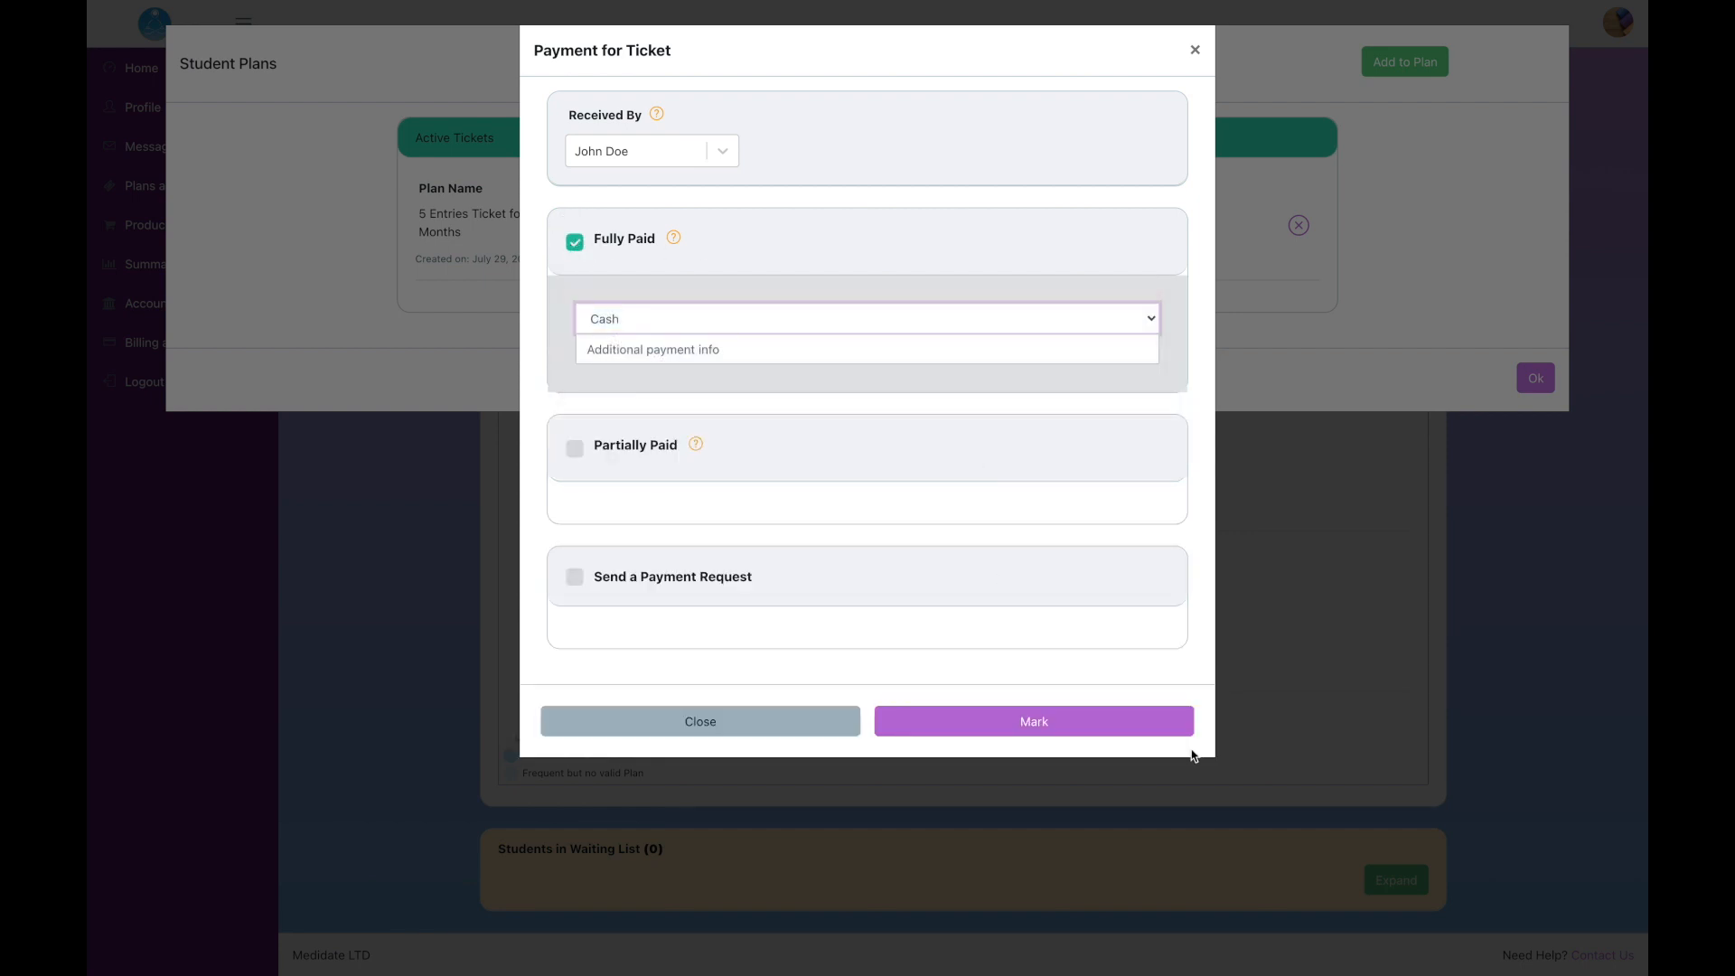
left_click(1069, 724)
left_click(1298, 226)
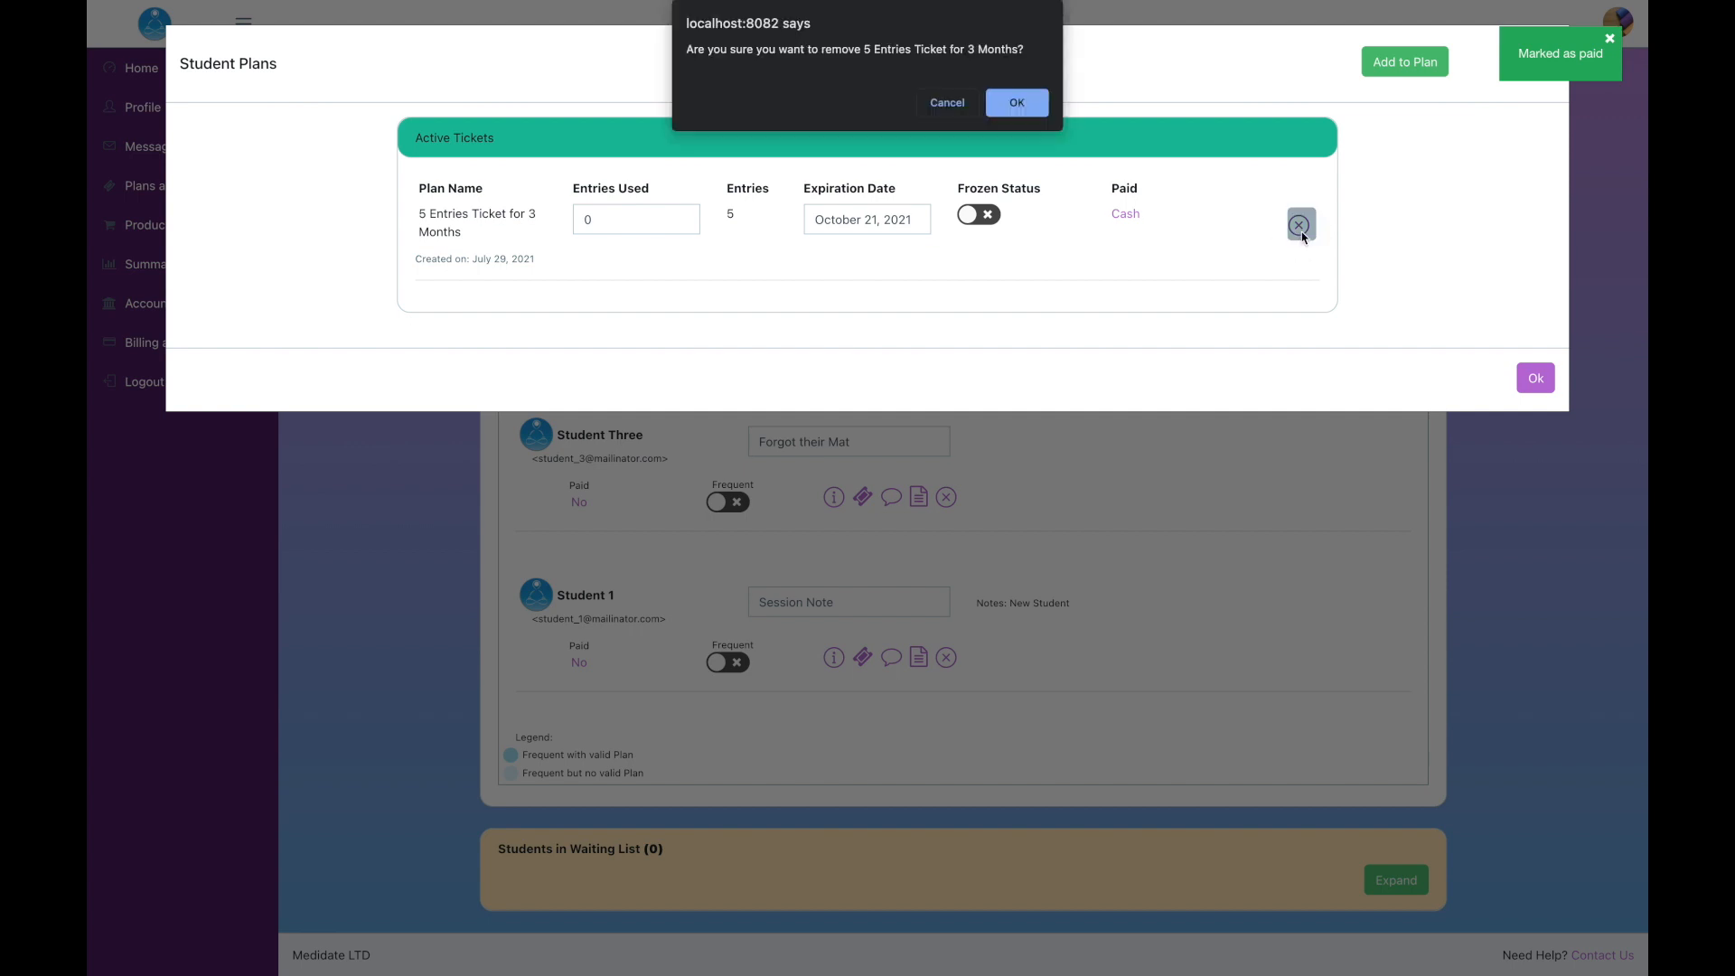
left_click(939, 101)
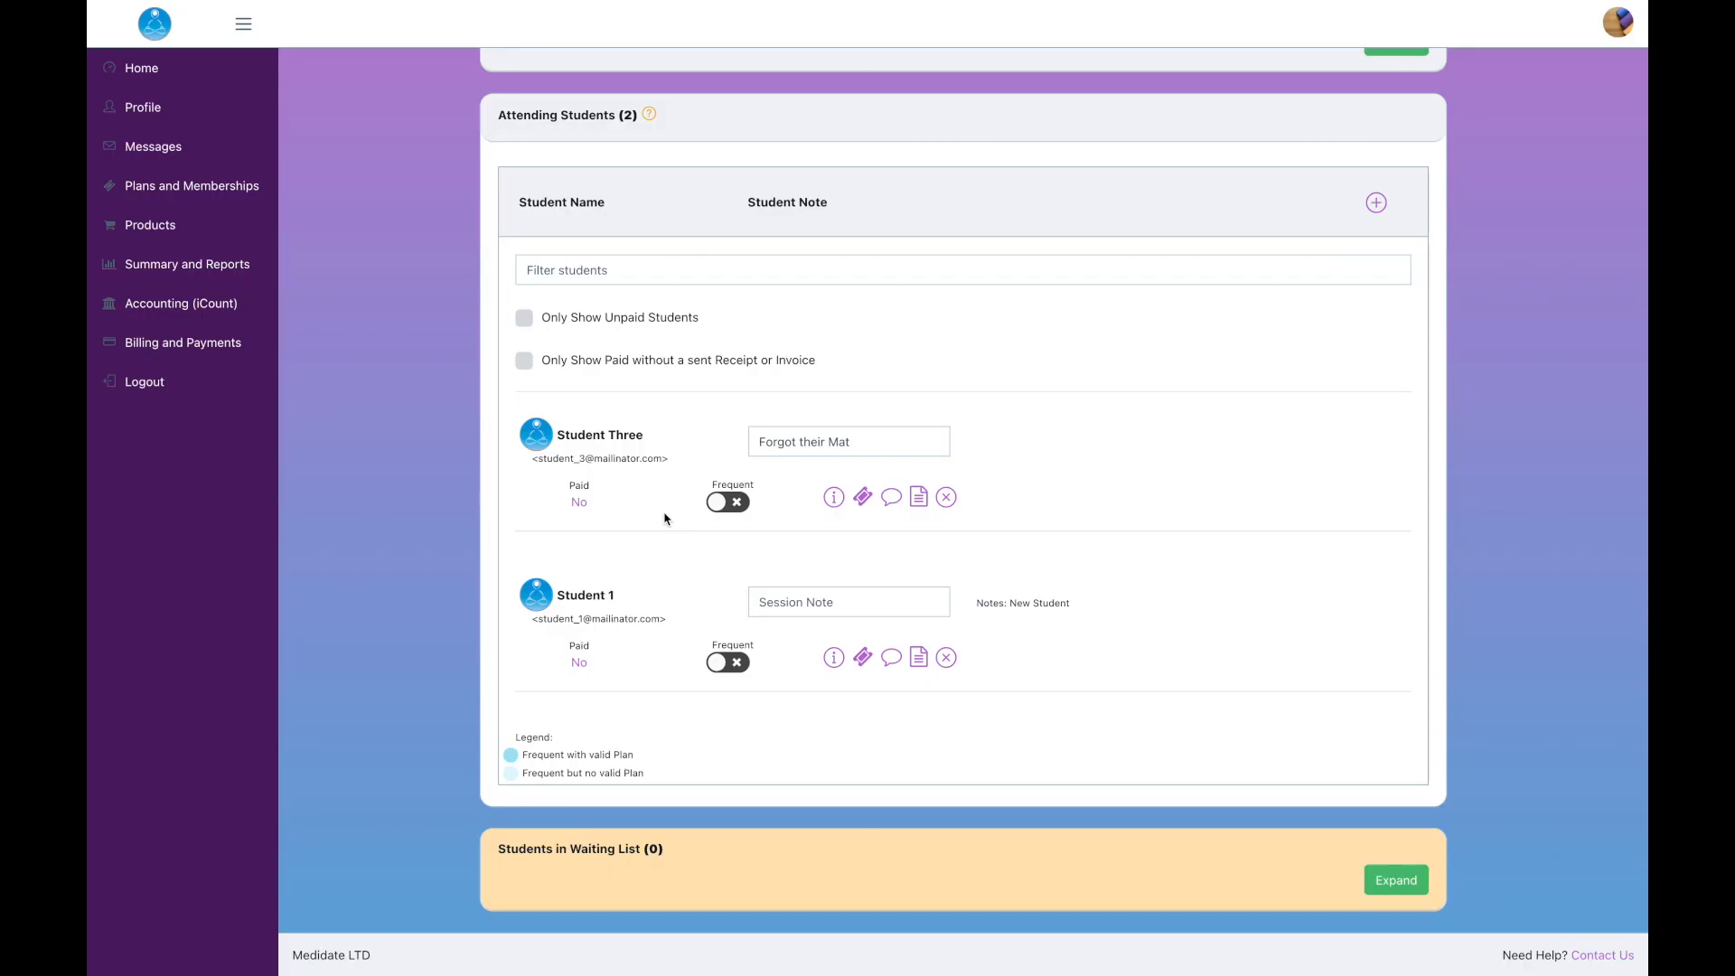
Sign Student Three into the class by punching their 5 Entries Ticket for 3 Months
left_click(579, 502)
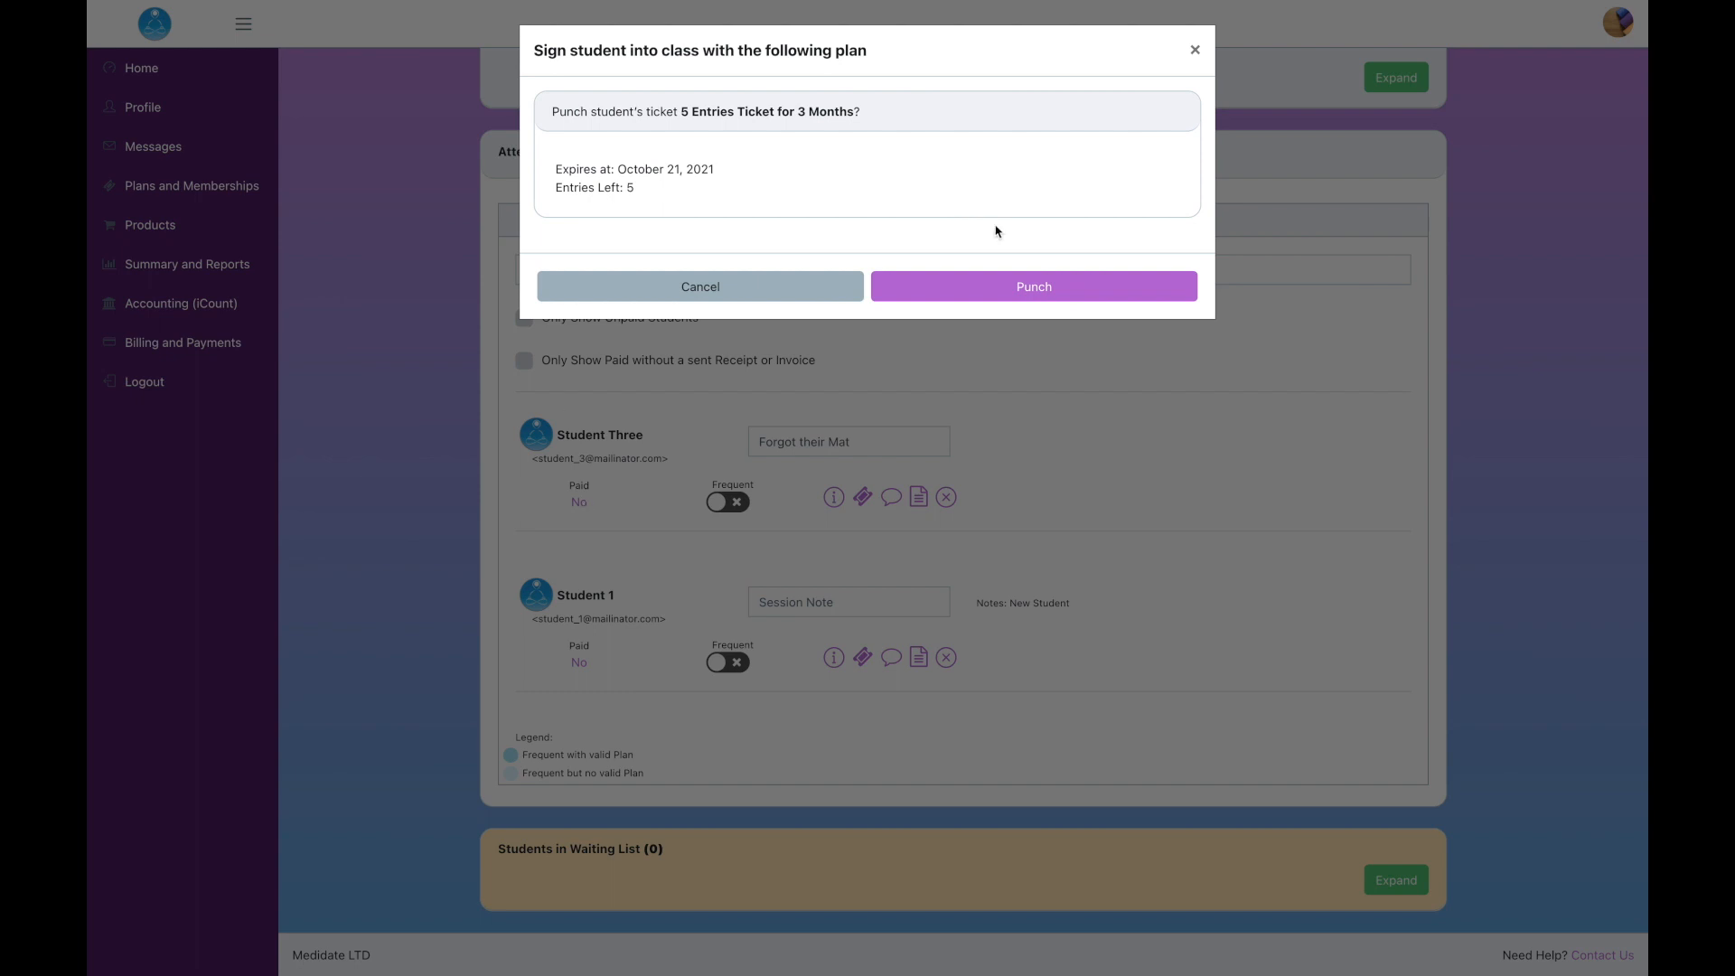
left_click(1019, 286)
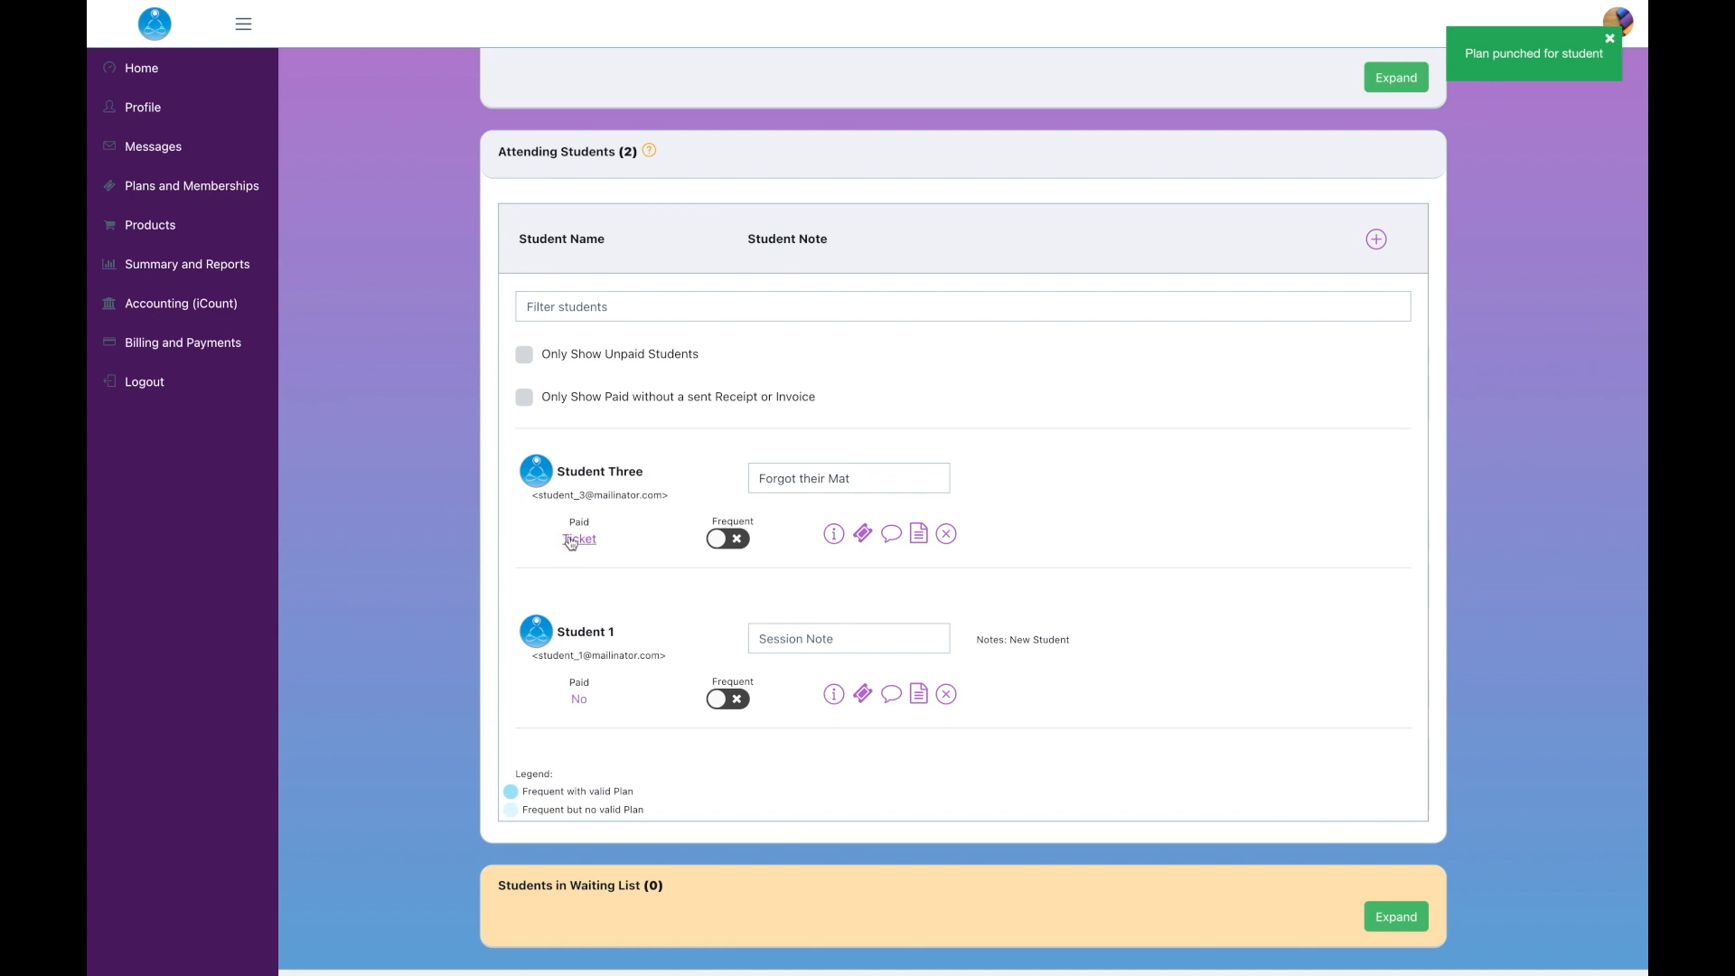
Mark Student 1's drop-in payment for the session as fully paid by Bank Transfer
left_click(579, 700)
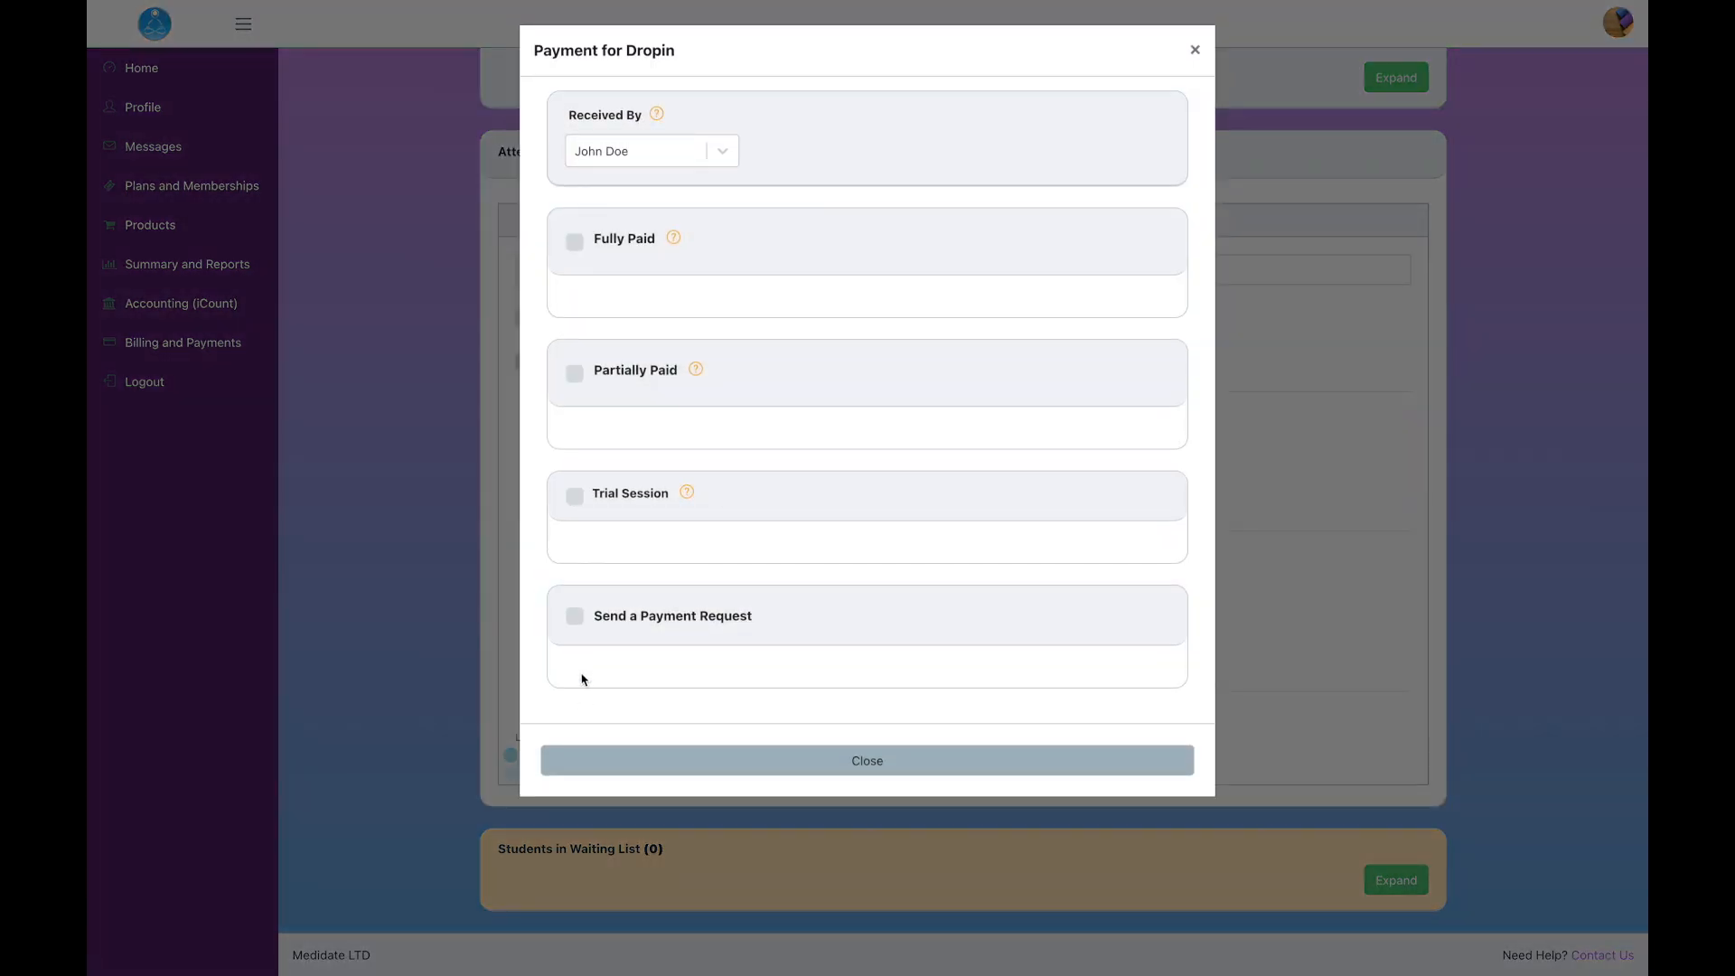
left_click(574, 241)
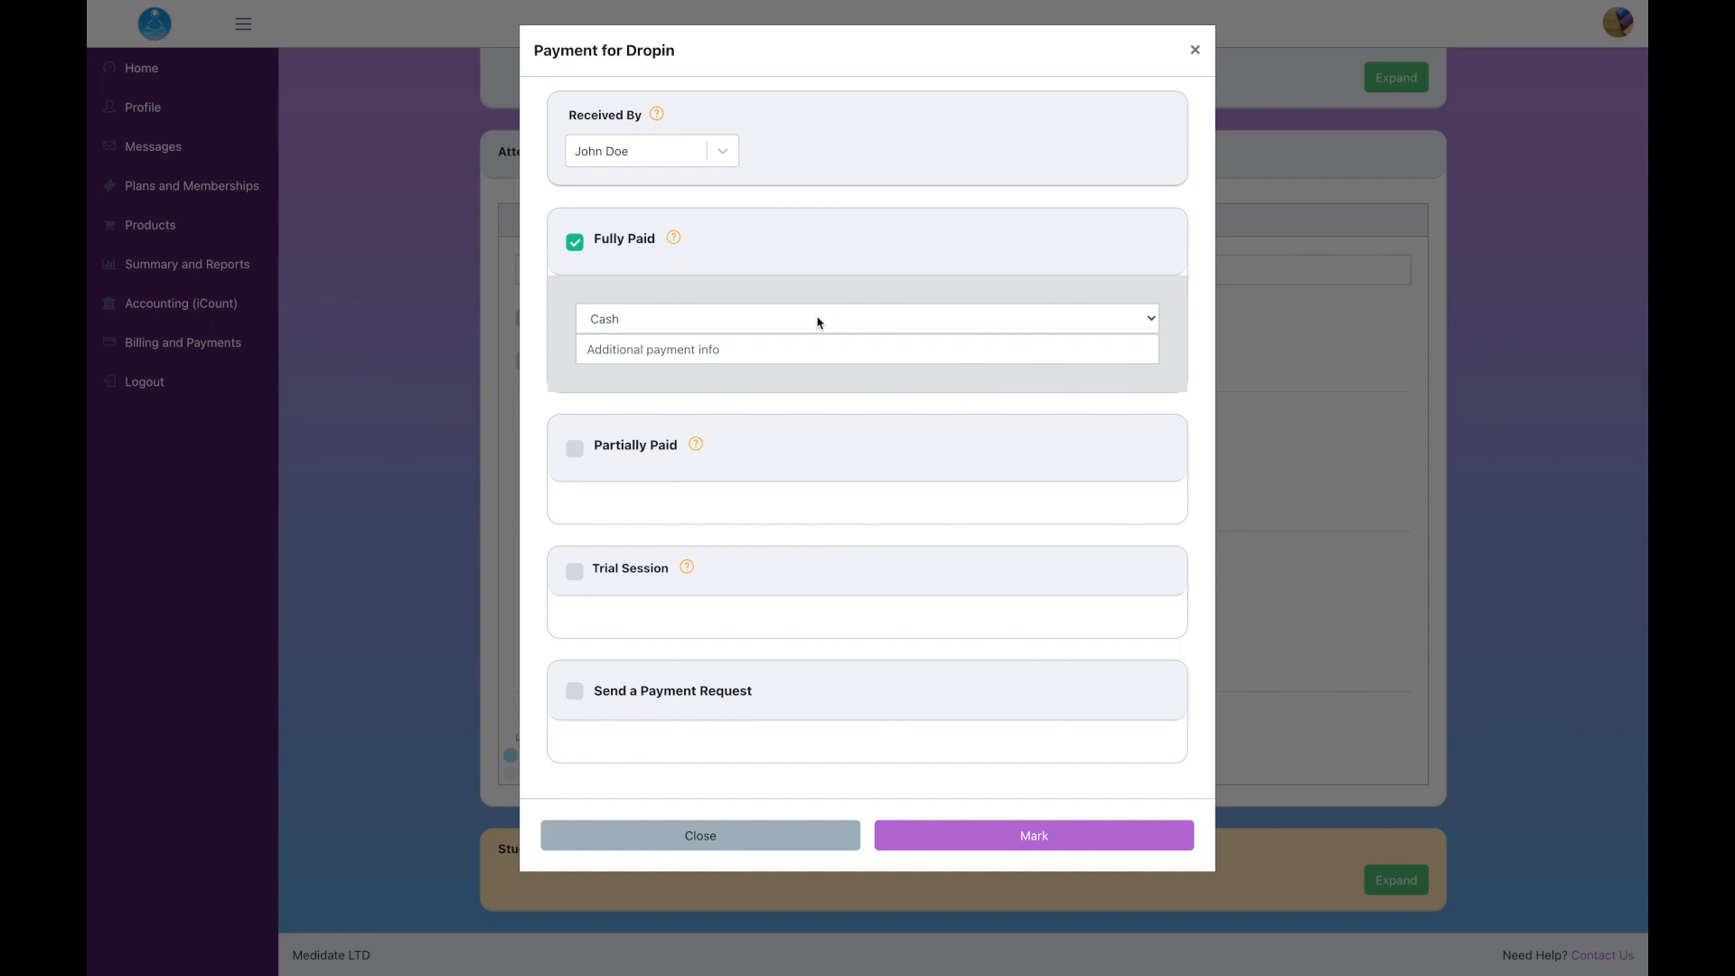
left_click(815, 321)
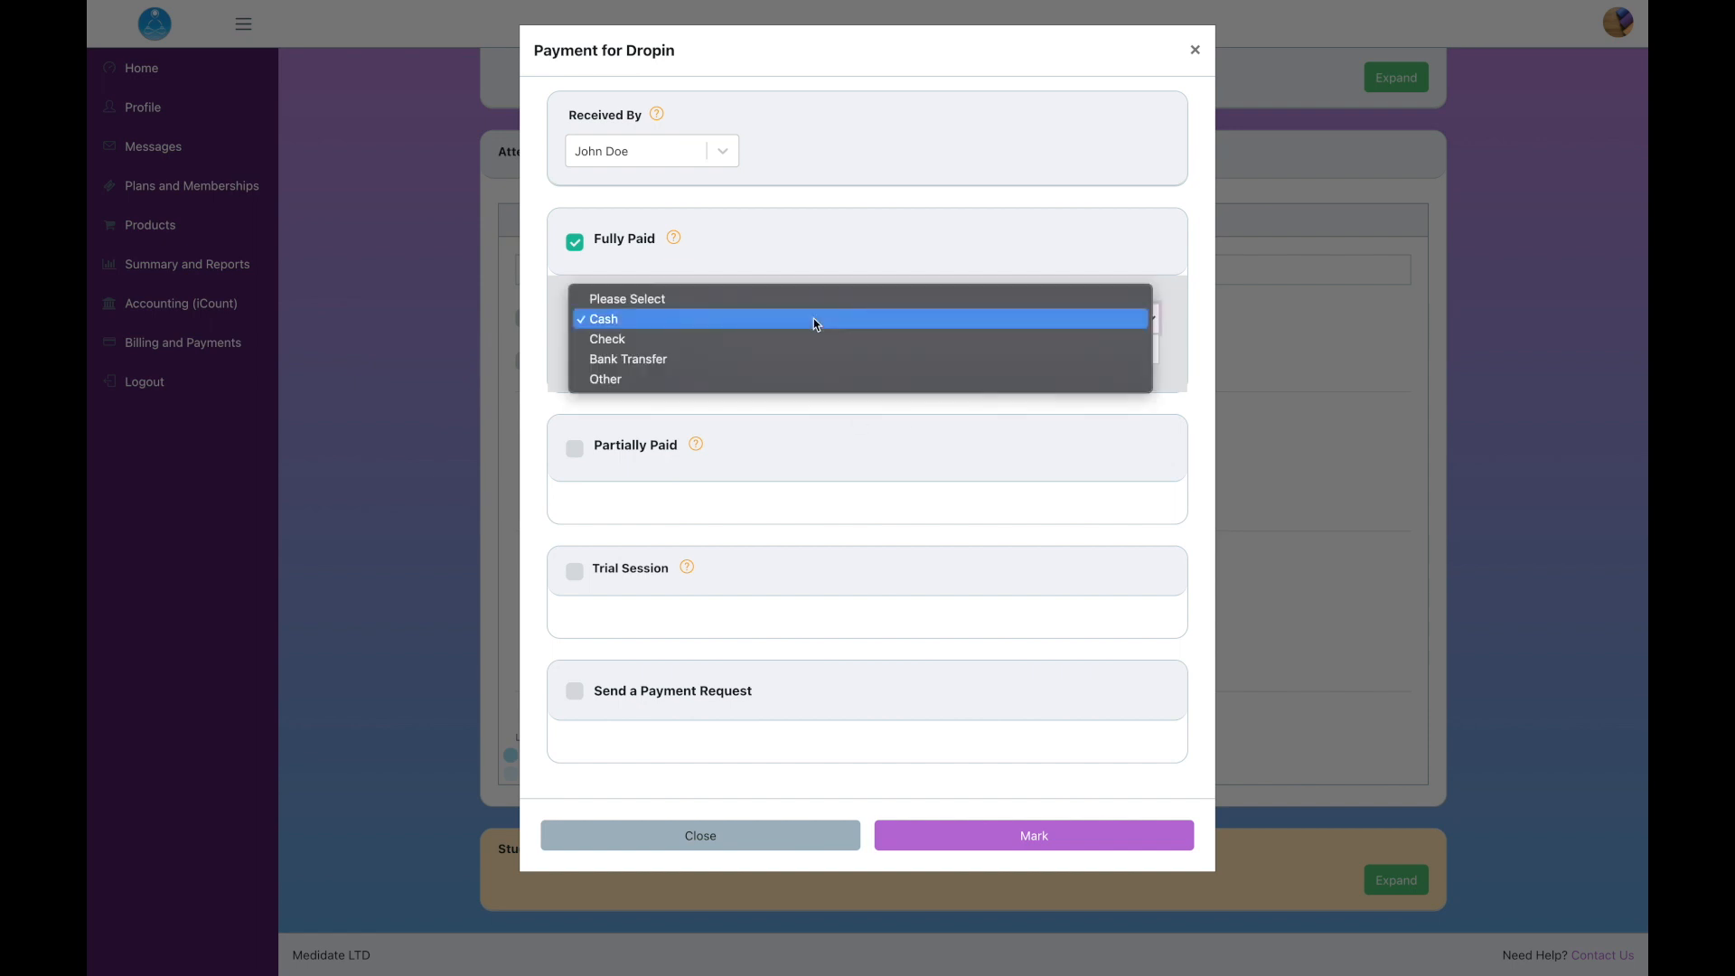
left_click(716, 360)
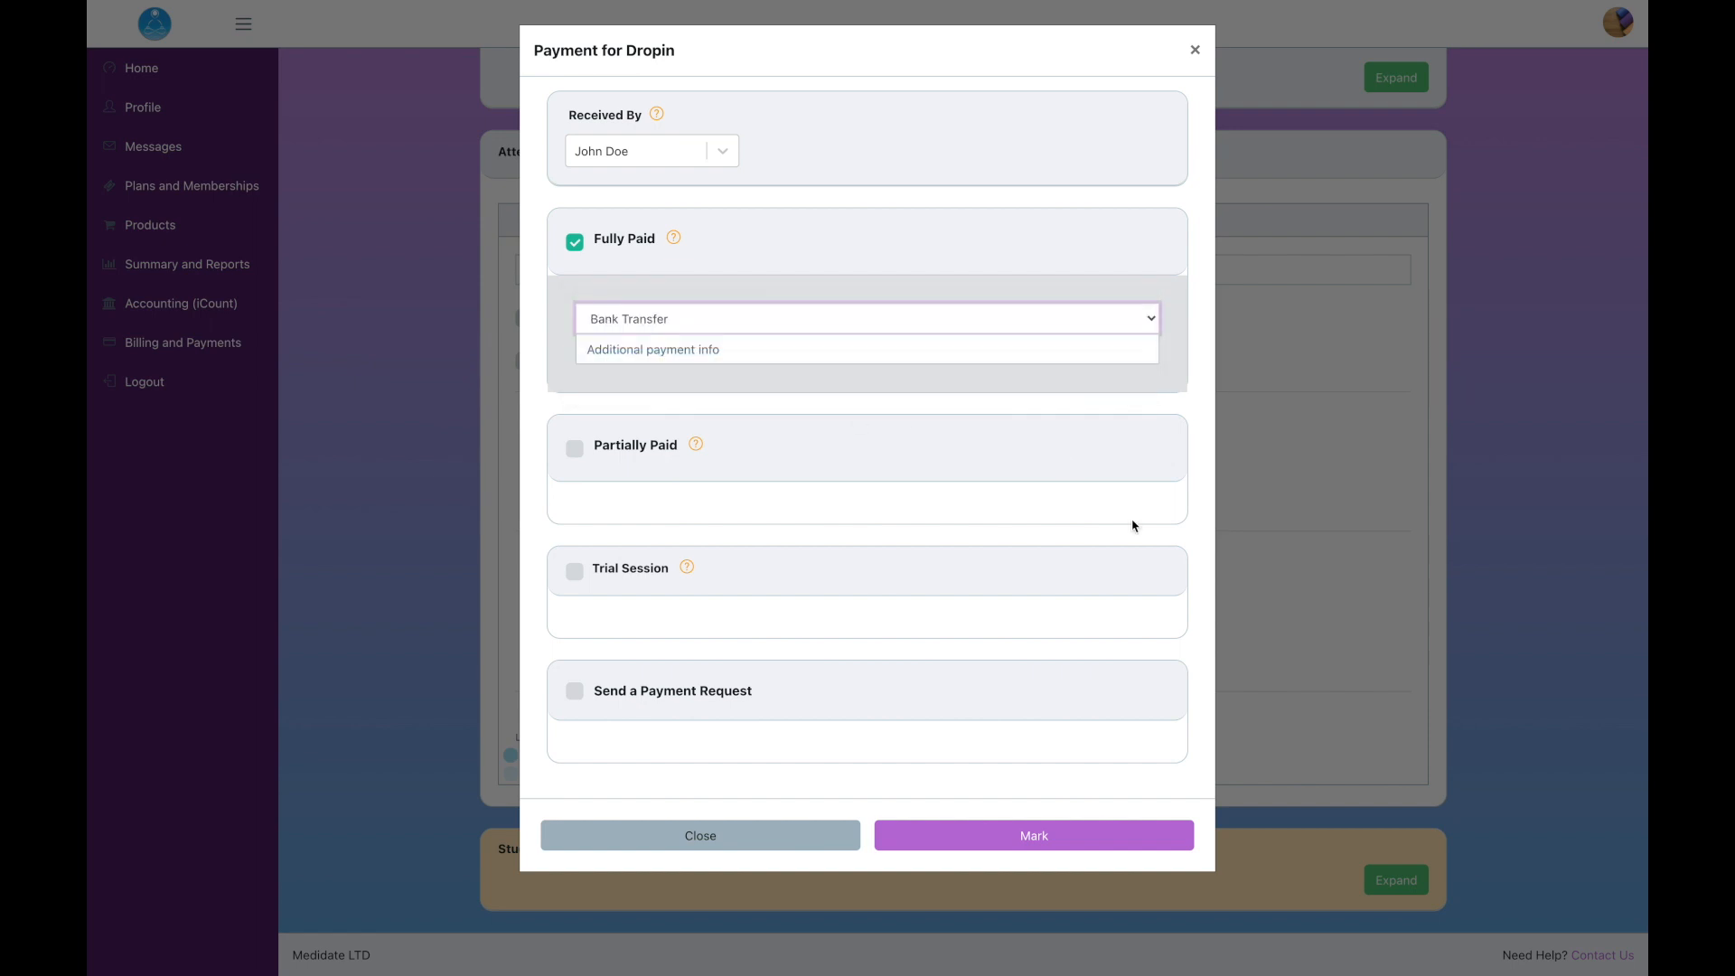
left_click(1033, 836)
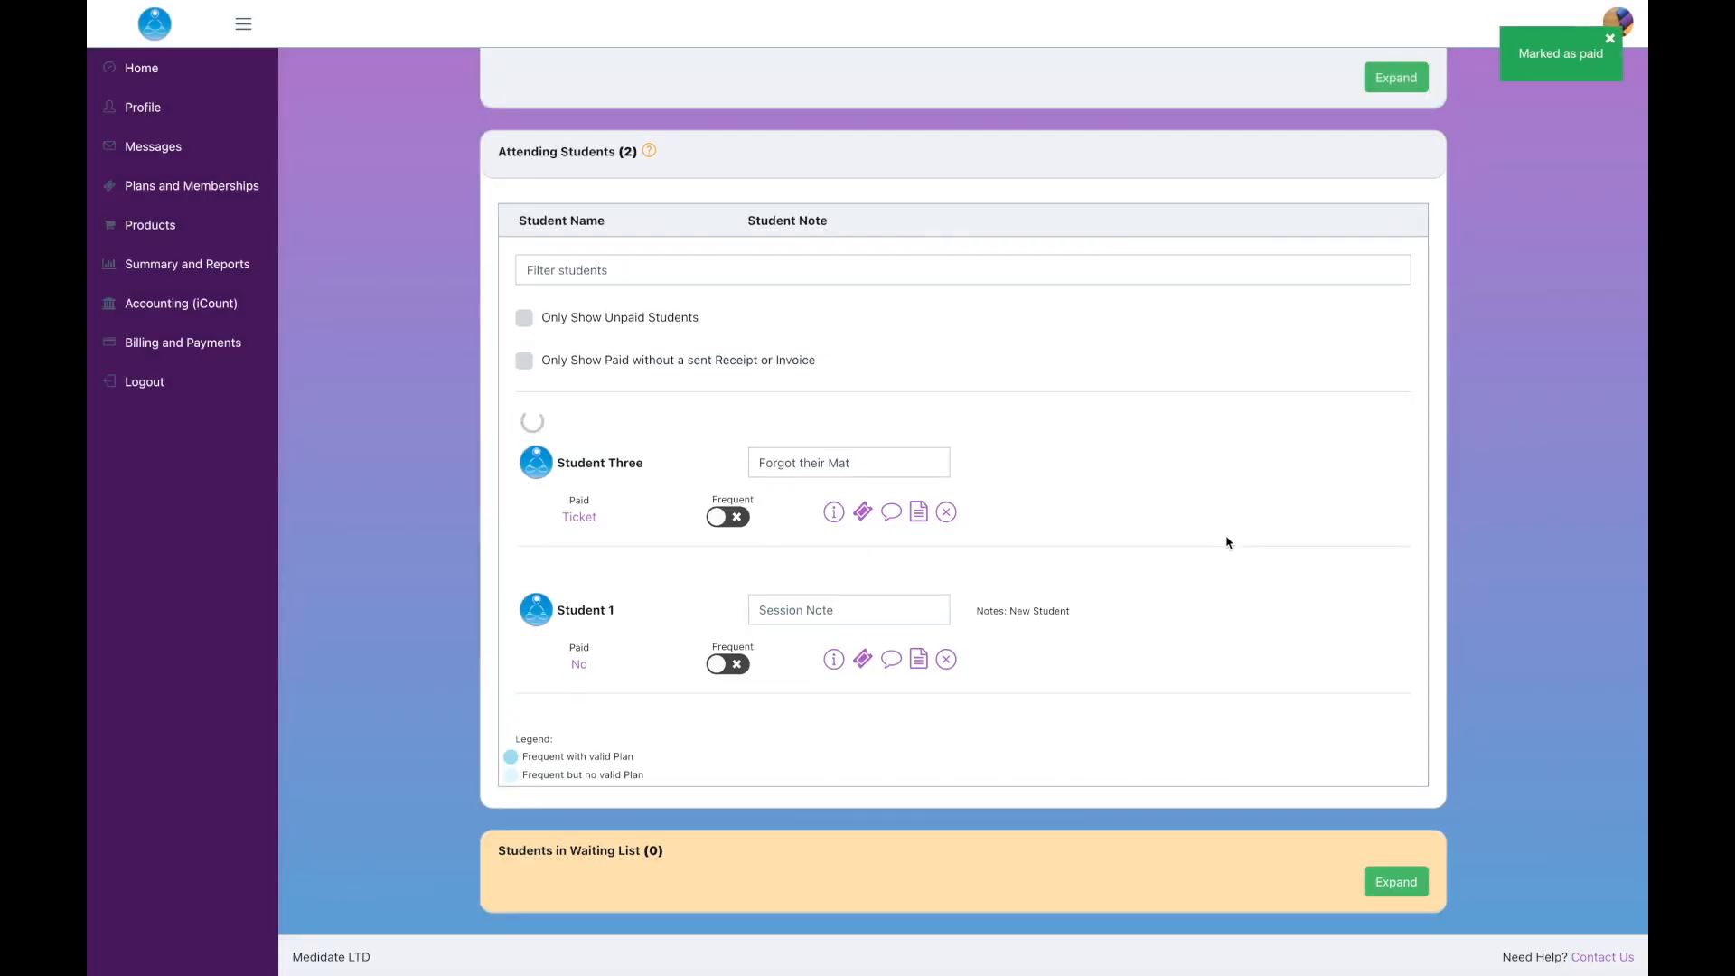
scroll(1052, 433, "down", 1)
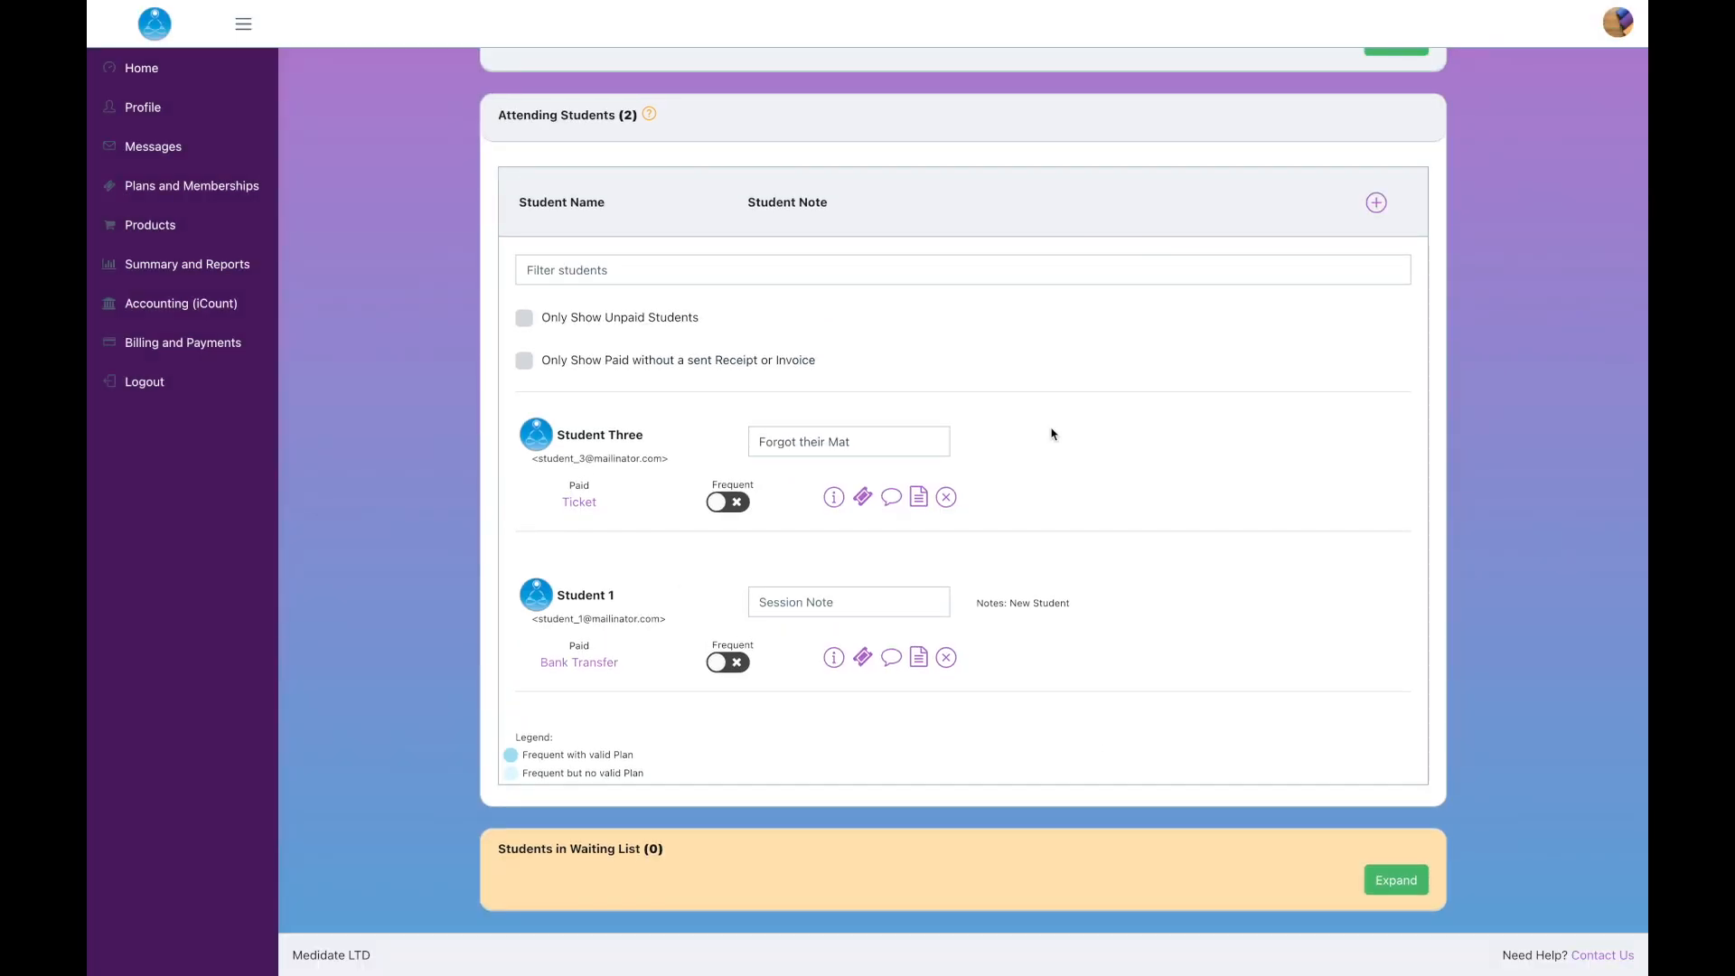